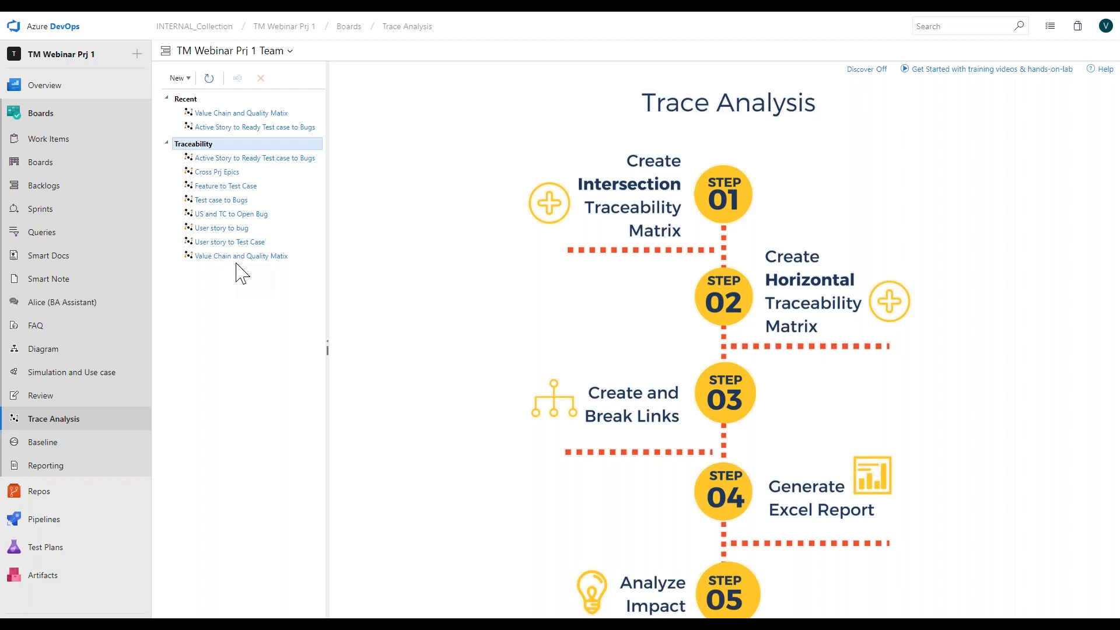
Create a new traceability named hTM.
{"action": "left_click", "coordinate": [186, 81]}
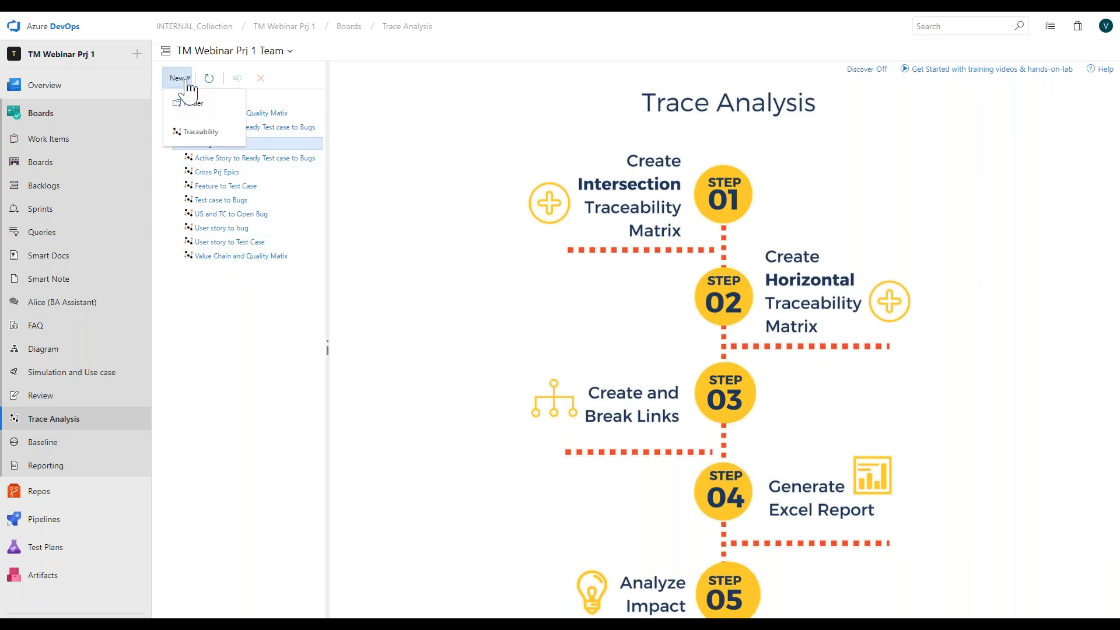
{"action": "left_click", "coordinate": [182, 133]}
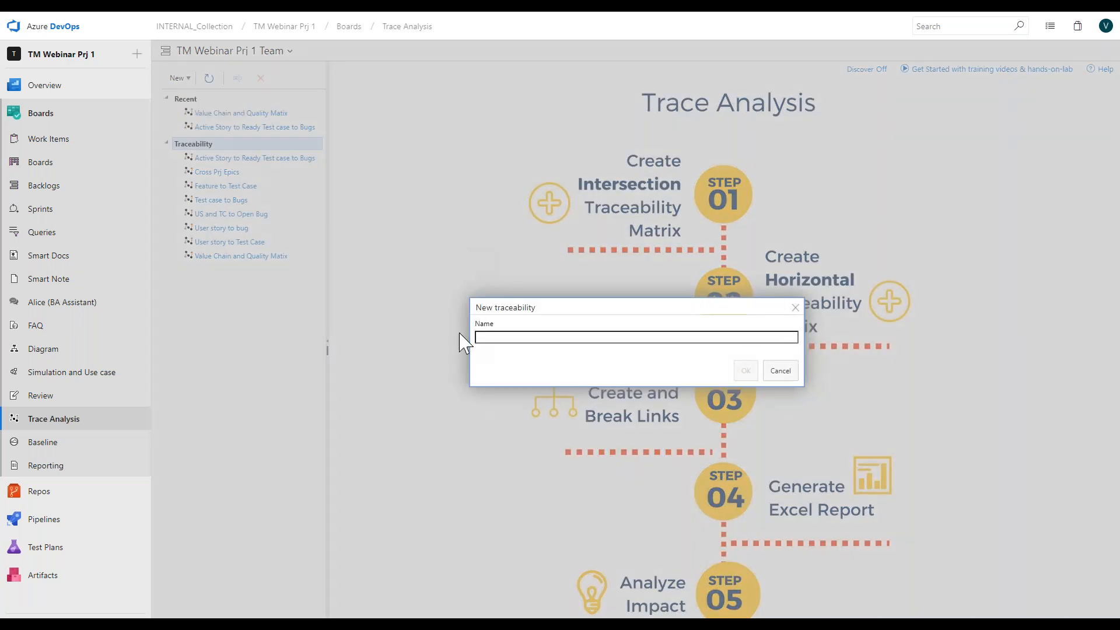
{"action": "left_click", "coordinate": [496, 337]}
{"action": "type", "text": "hTM"}
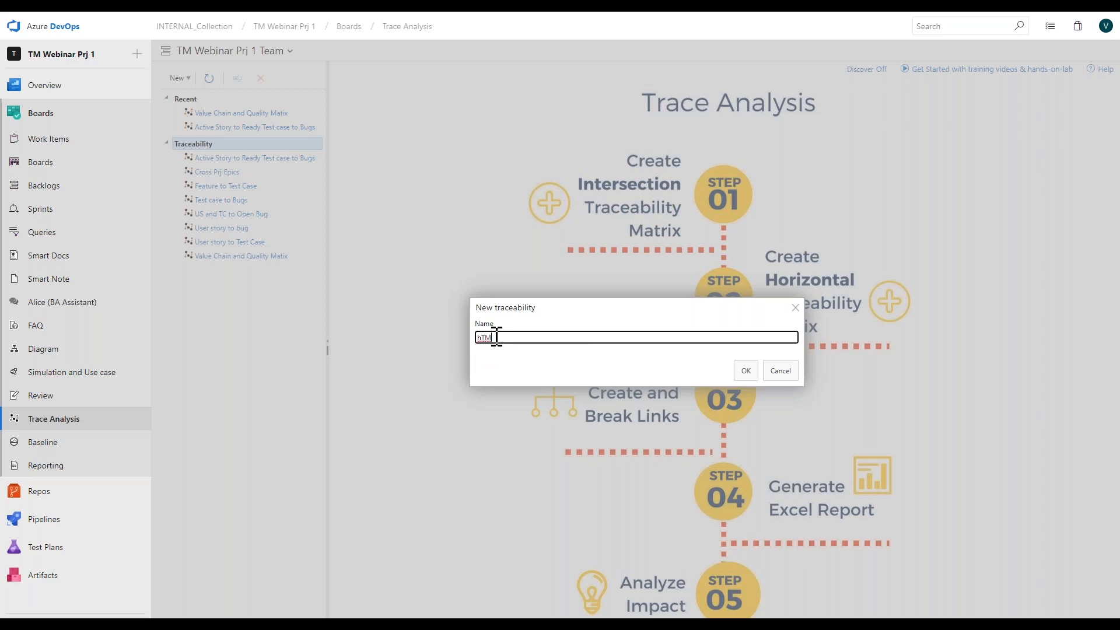
{"action": "left_click", "coordinate": [745, 372]}
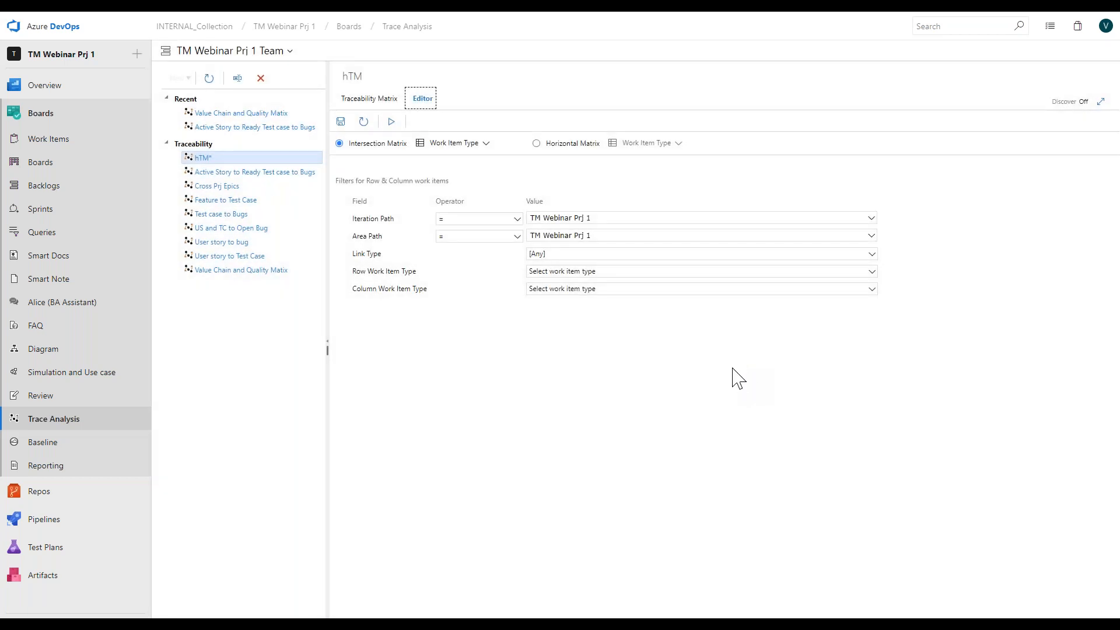
Make hTM a horizontal matrix and set both the iteration path and area path operators to Under.
{"action": "left_click", "coordinate": [536, 143]}
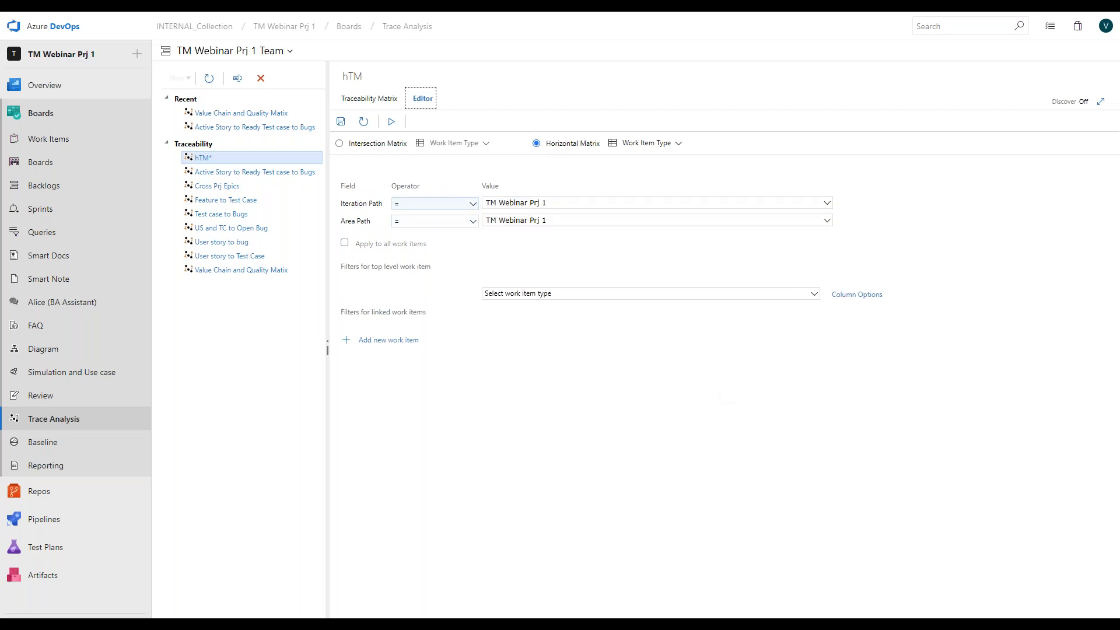
{"action": "left_click", "coordinate": [467, 204]}
{"action": "left_click", "coordinate": [460, 229]}
{"action": "left_click", "coordinate": [466, 221]}
{"action": "left_click", "coordinate": [460, 246]}
Set the top-level work item type to Epic and add Feature as the first linked work item.
{"action": "left_click", "coordinate": [492, 293]}
{"action": "left_click", "coordinate": [524, 390]}
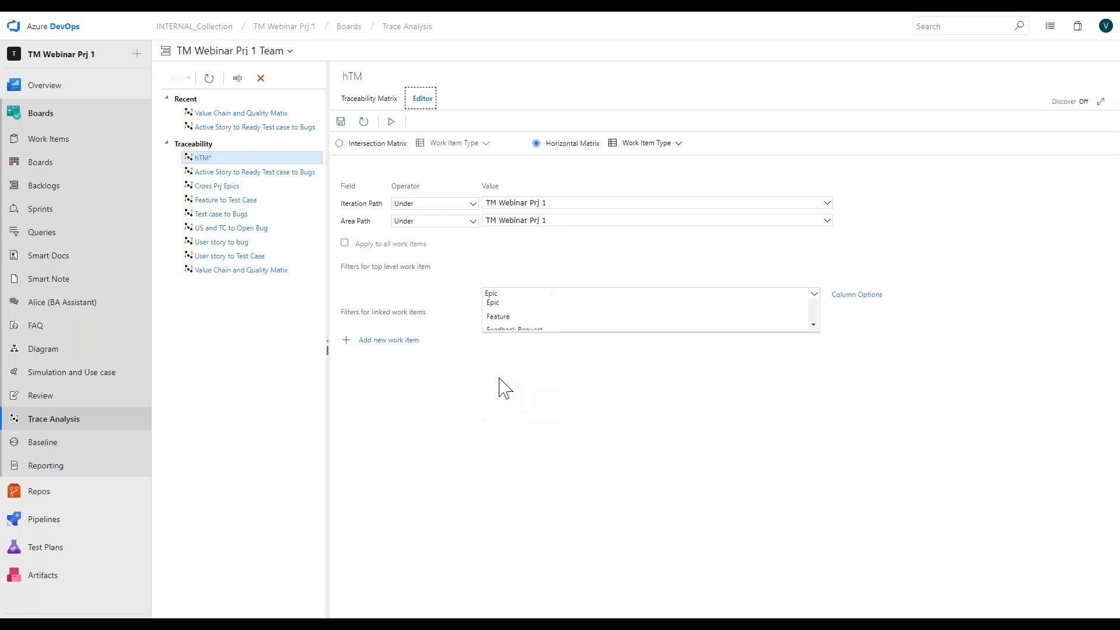
{"action": "left_click", "coordinate": [388, 340]}
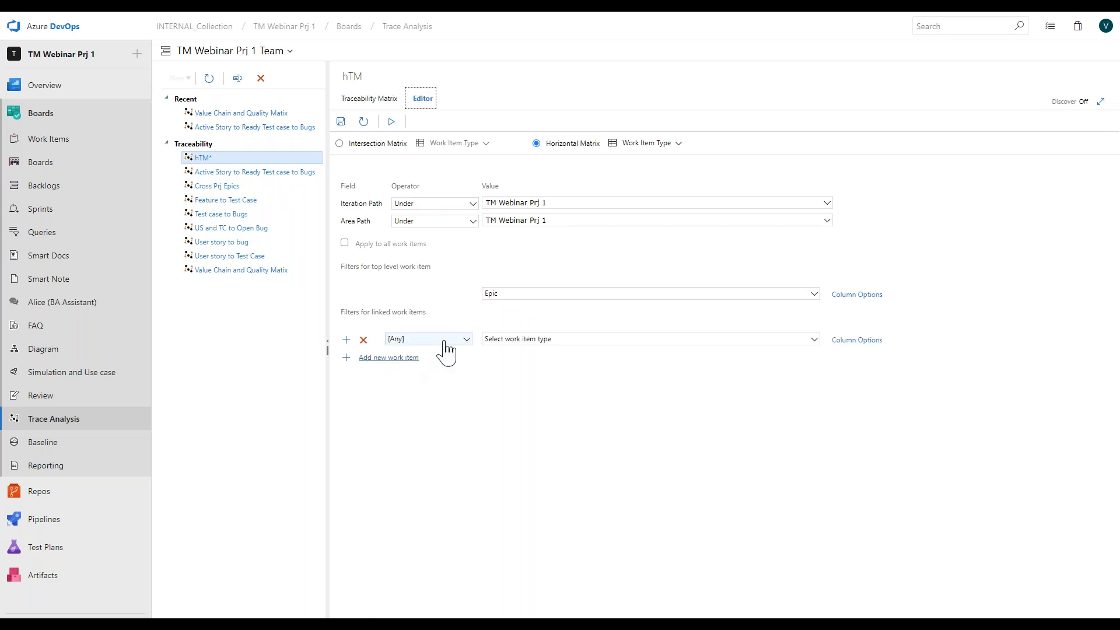
{"action": "left_click", "coordinate": [543, 343]}
{"action": "key", "text": "f"}
{"action": "left_click", "coordinate": [541, 341]}
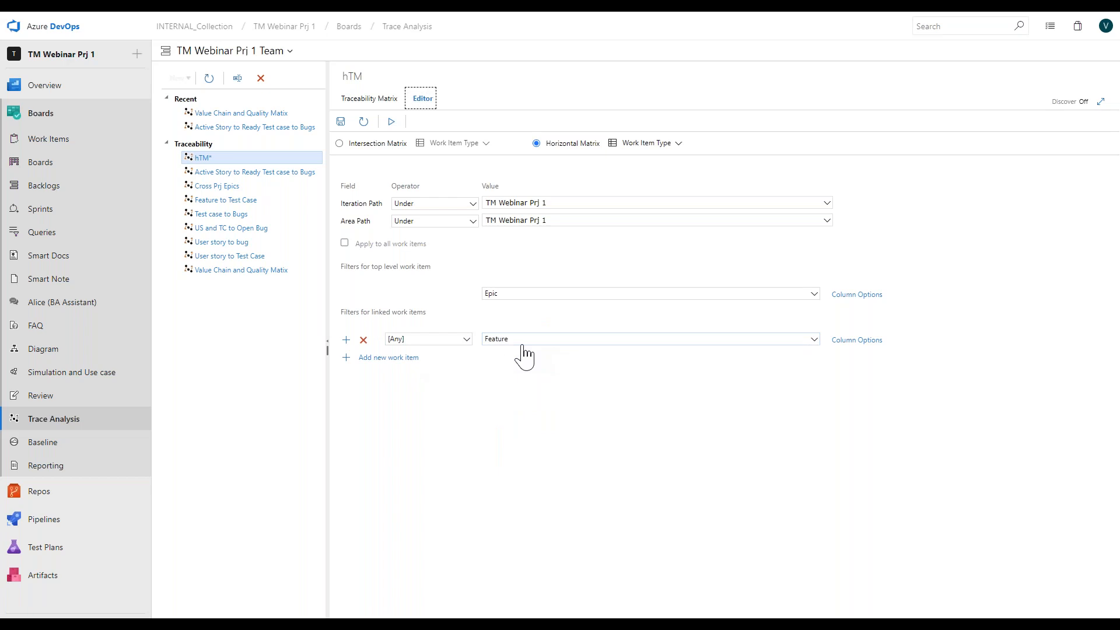
Add two more linked work items below Feature: User Story and Test Case.
{"action": "left_click", "coordinate": [411, 358]}
{"action": "left_click", "coordinate": [515, 357]}
{"action": "scroll", "coordinate": [525, 426], "scroll_direction": "down", "scroll_amount": 5}
{"action": "left_click", "coordinate": [530, 473]}
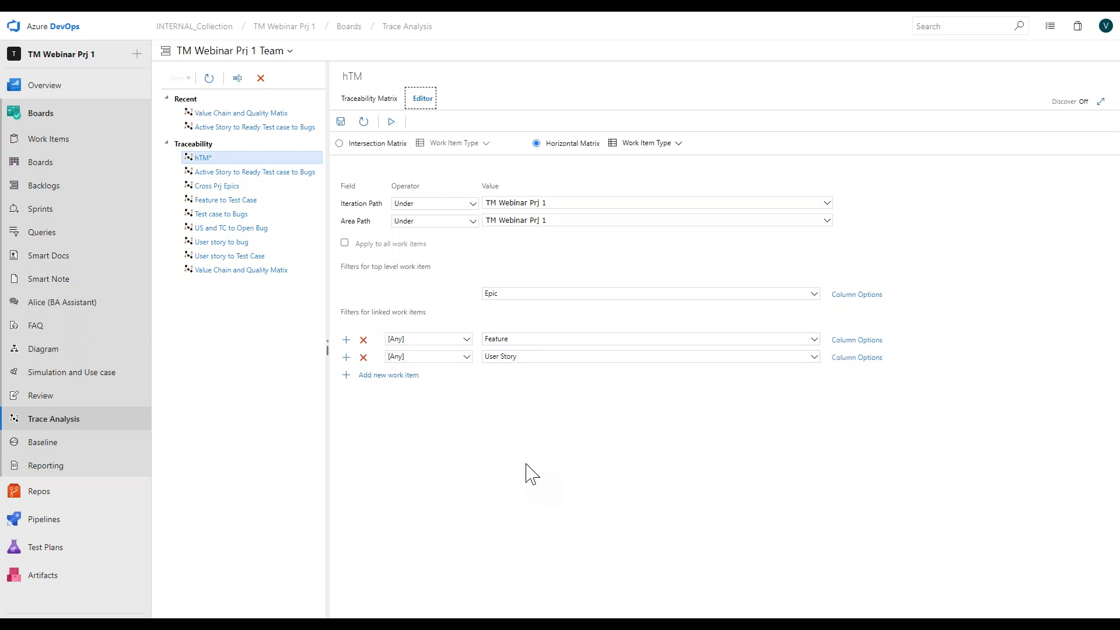
{"action": "left_click", "coordinate": [397, 374]}
{"action": "left_click", "coordinate": [510, 377]}
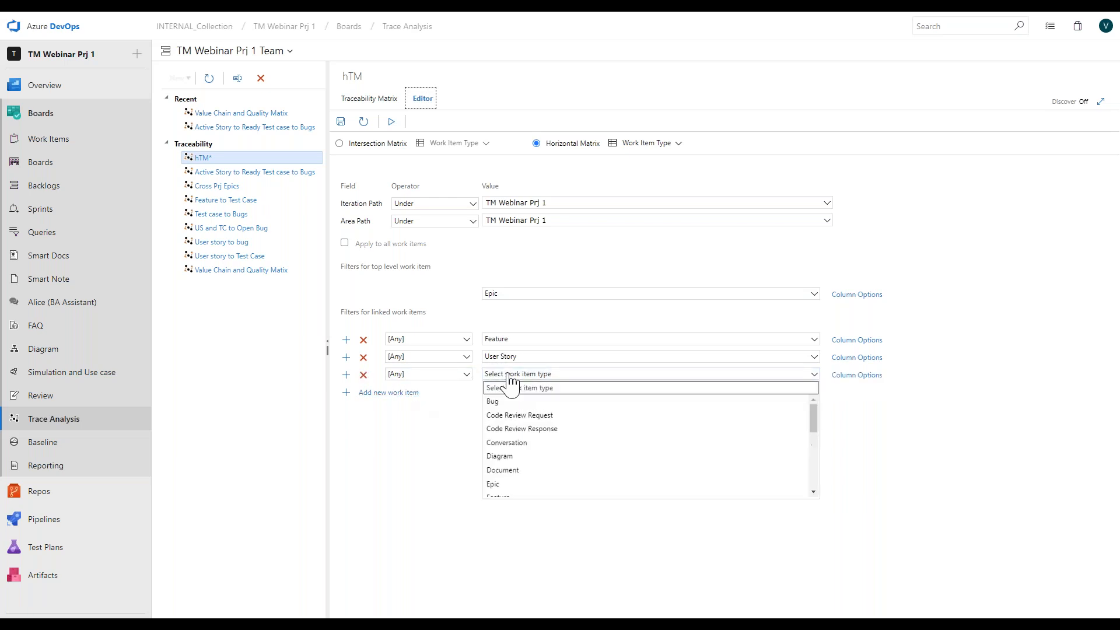
{"action": "key", "text": "t"}
{"action": "key", "text": "t"}
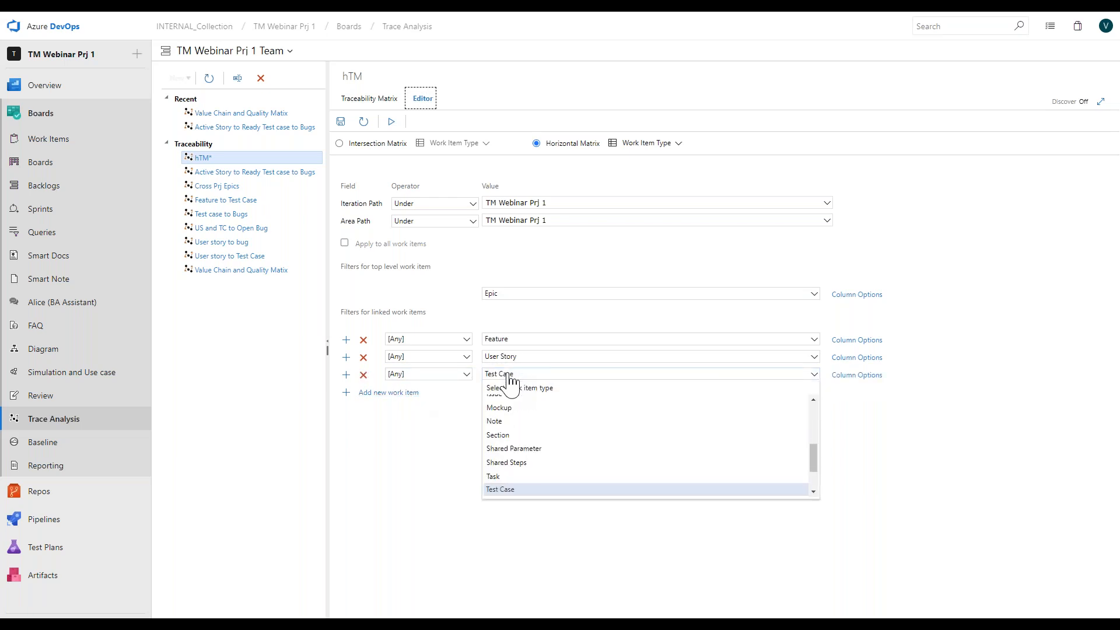
{"action": "key", "text": "Return"}
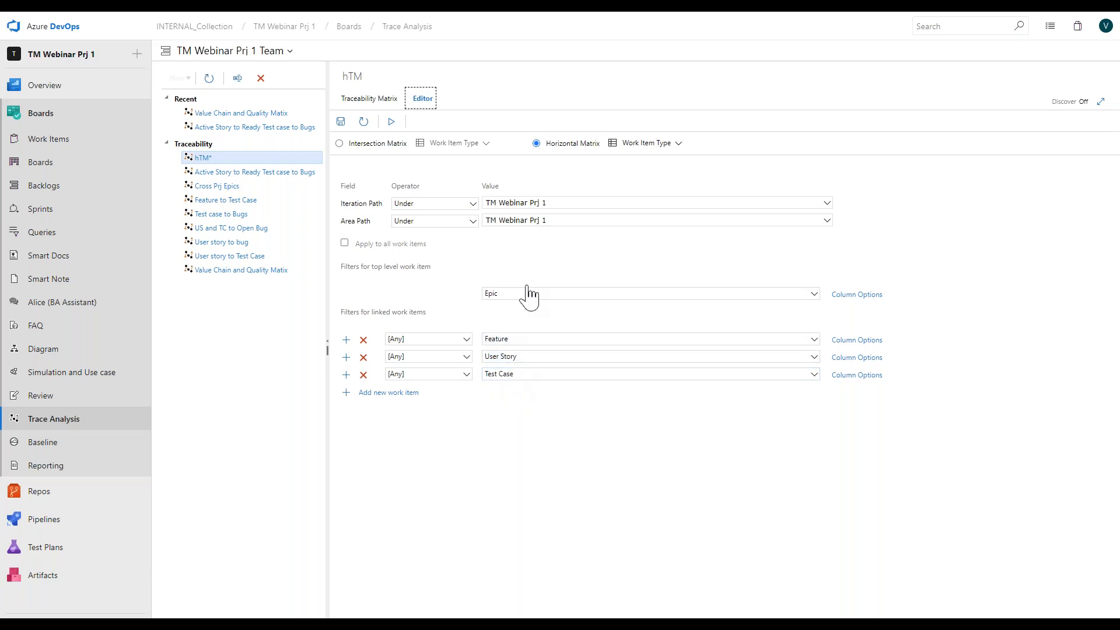
Save hTM and view its traceability matrix across the Epic, Feature, User Story and Test Case columns.
{"action": "left_click", "coordinate": [340, 121]}
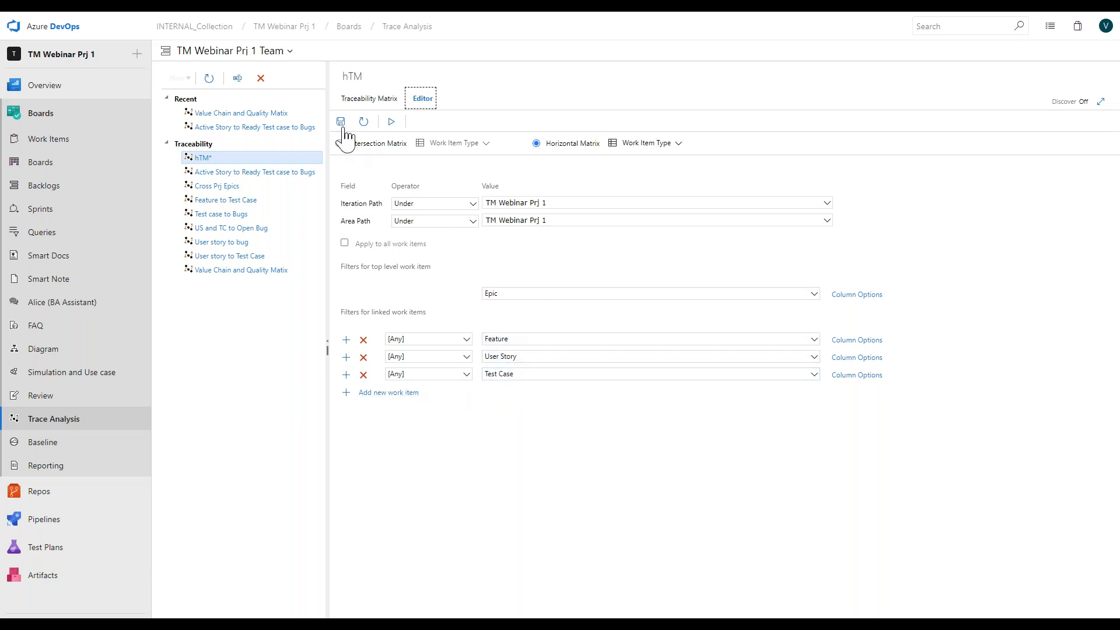
{"action": "left_click", "coordinate": [387, 99]}
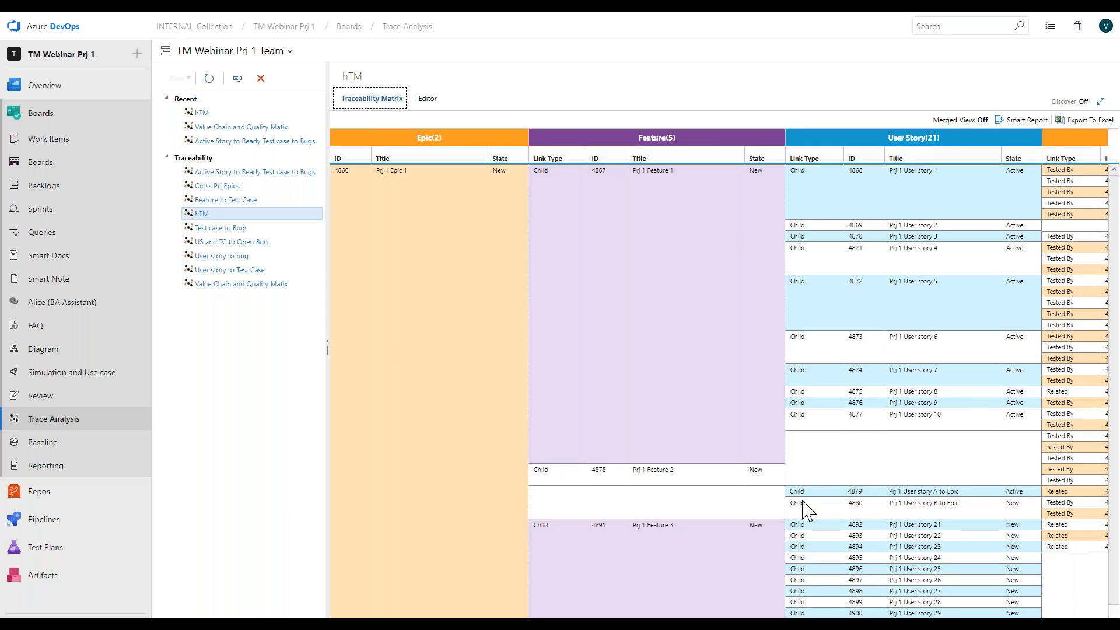
{"action": "scroll", "coordinate": [723, 617], "scroll_direction": "right", "scroll_amount": 3}
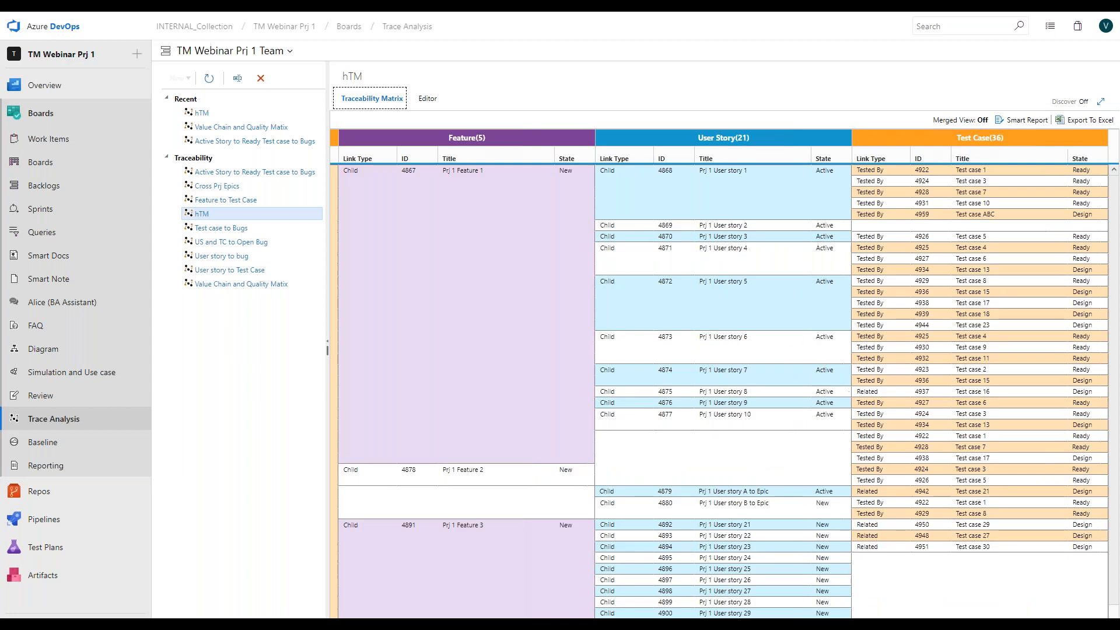
{"action": "scroll", "coordinate": [527, 600], "scroll_direction": "left", "scroll_amount": 5}
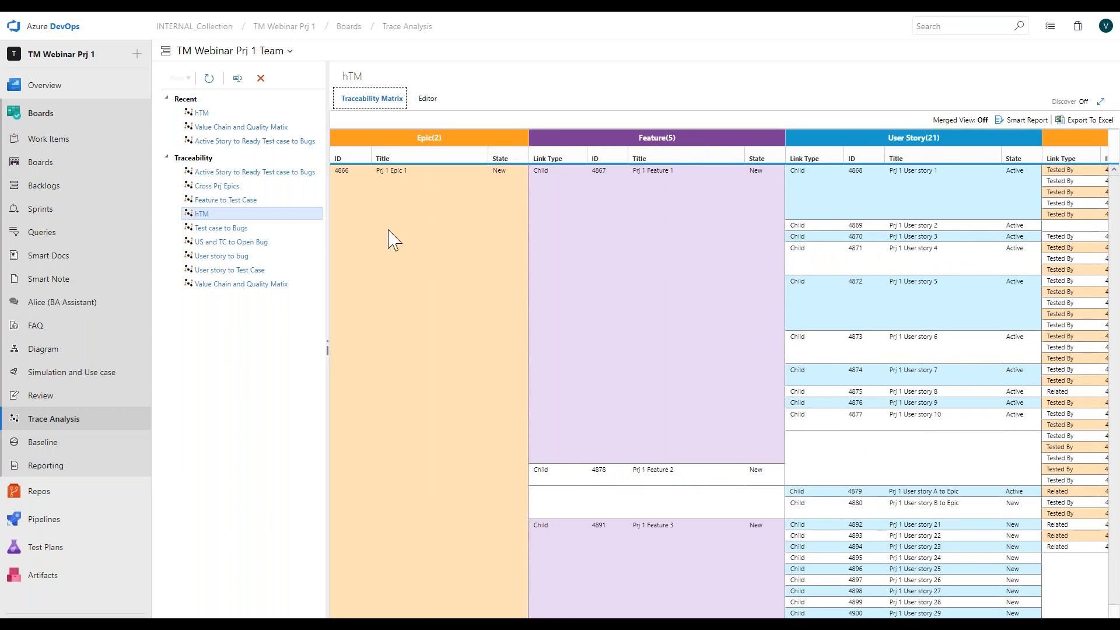
Create another traceability named iTM in the Traceability folder.
{"action": "left_click", "coordinate": [226, 159]}
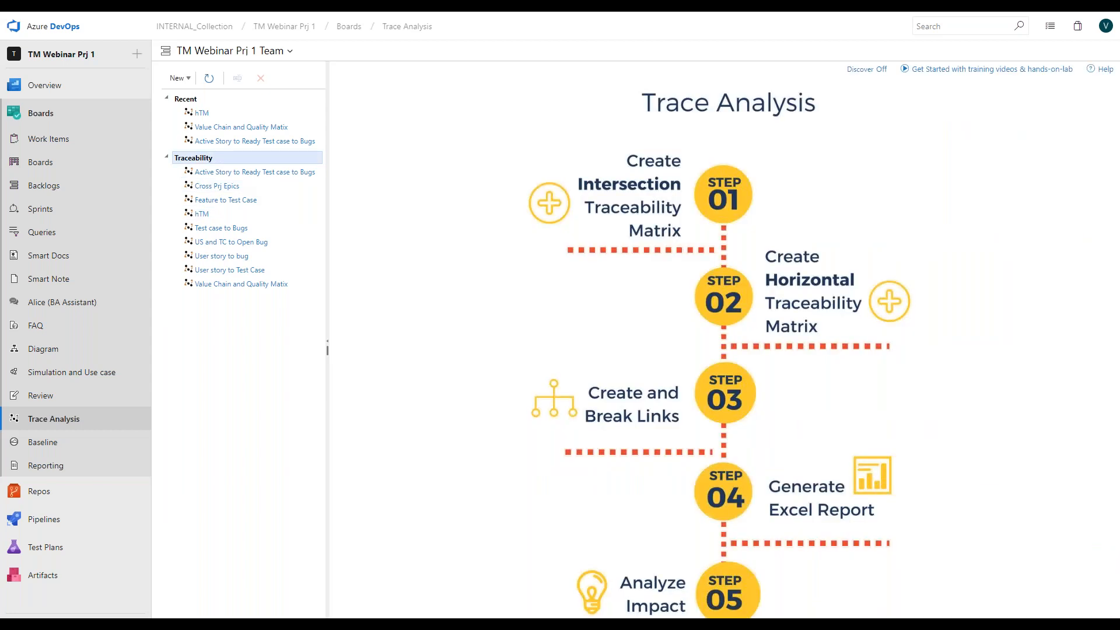
{"action": "left_click", "coordinate": [183, 79]}
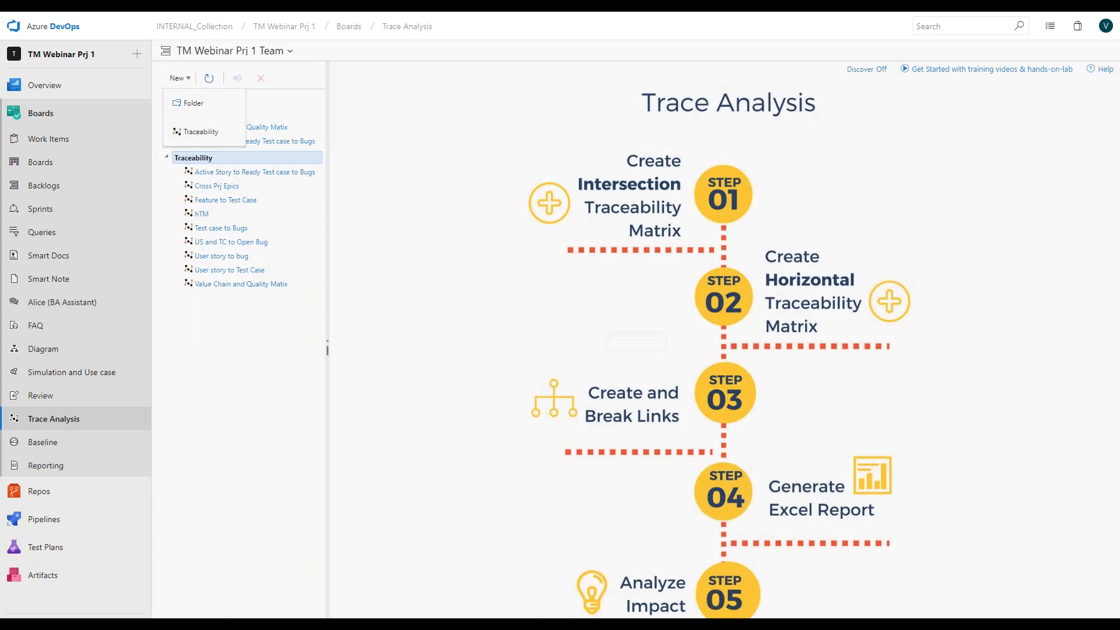
{"action": "left_click", "coordinate": [188, 132]}
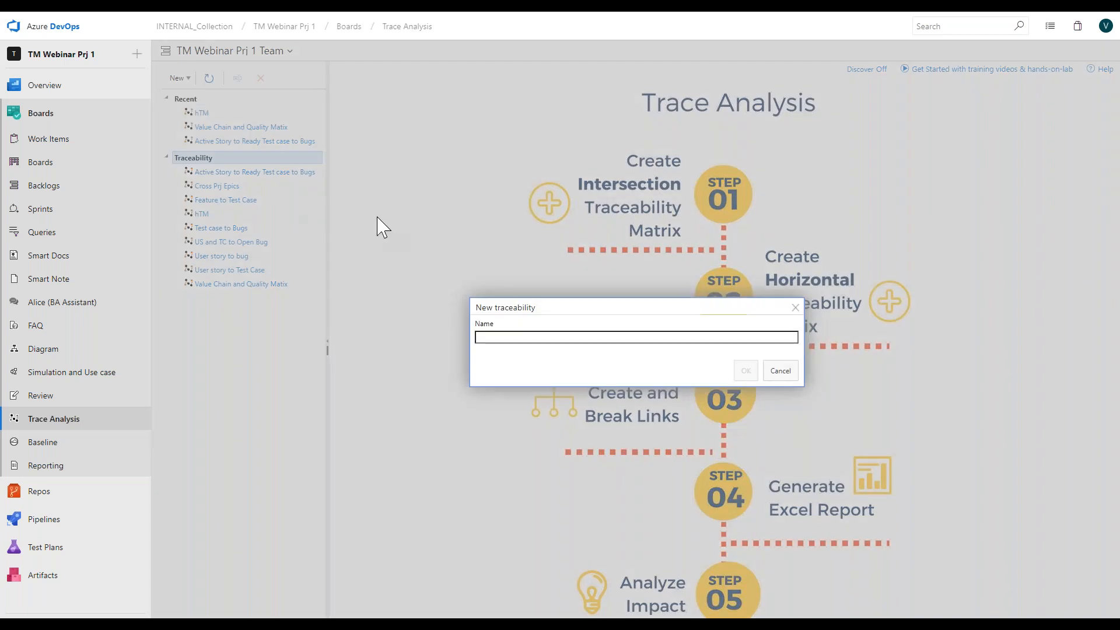
{"action": "left_click", "coordinate": [545, 338]}
{"action": "type", "text": "iTM"}
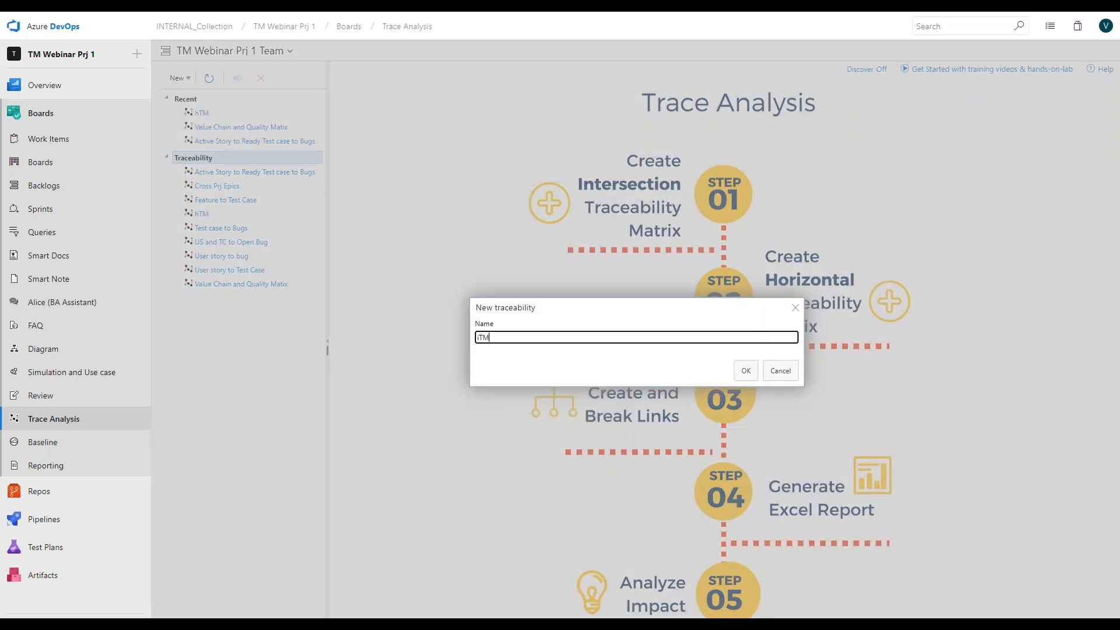
{"action": "left_click", "coordinate": [745, 372]}
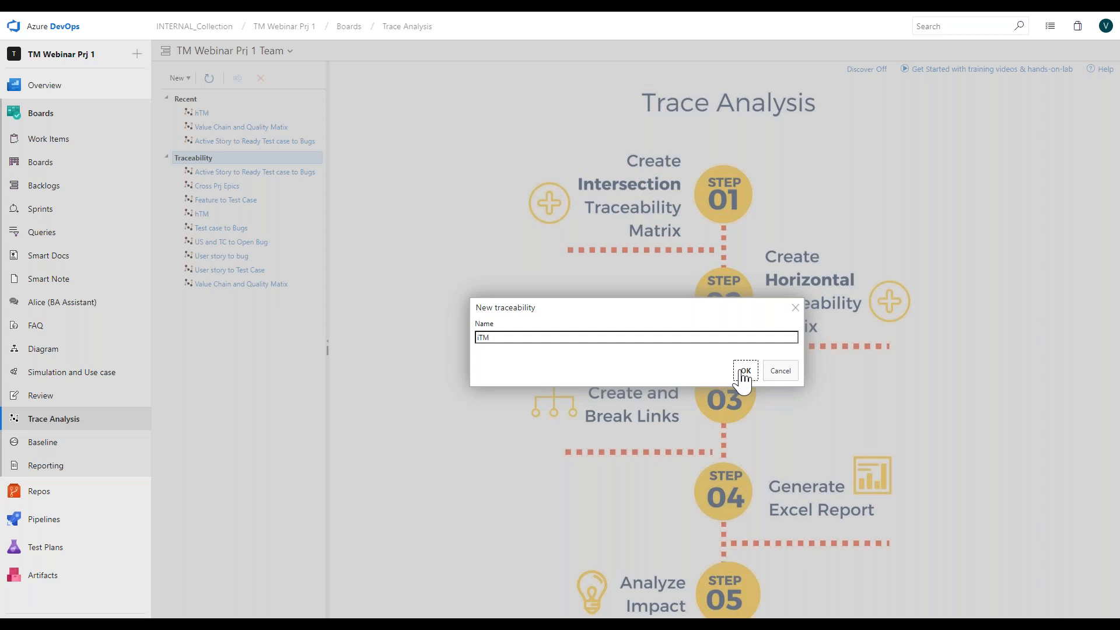
{"action": "left_click", "coordinate": [745, 373]}
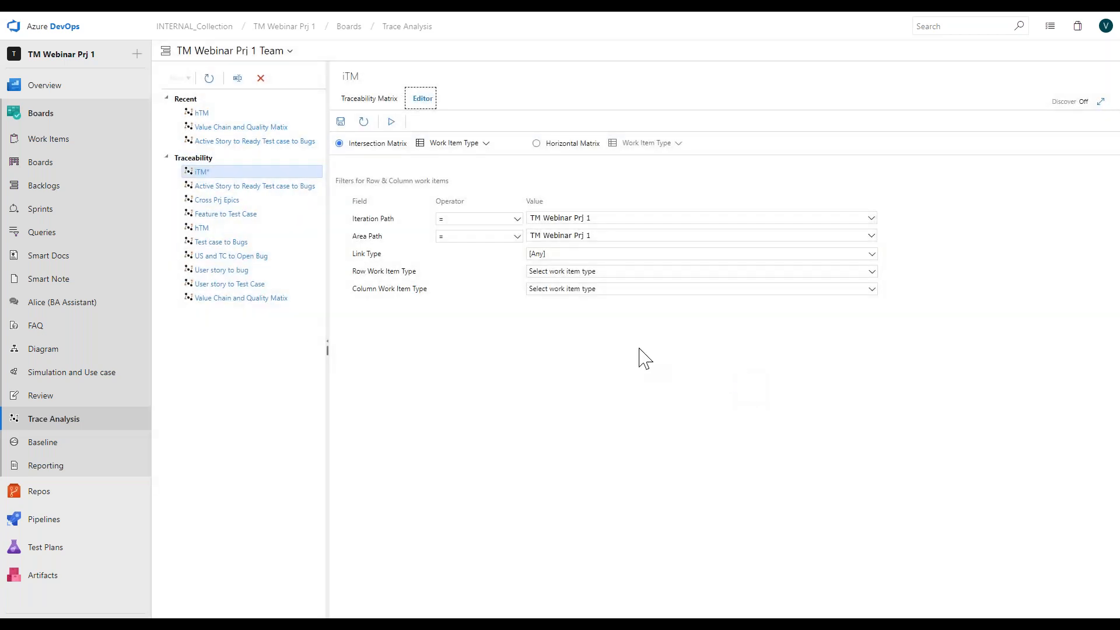
Set the iteration path and area path operators of the iTM intersection matrix to Under.
{"action": "left_click", "coordinate": [516, 219]}
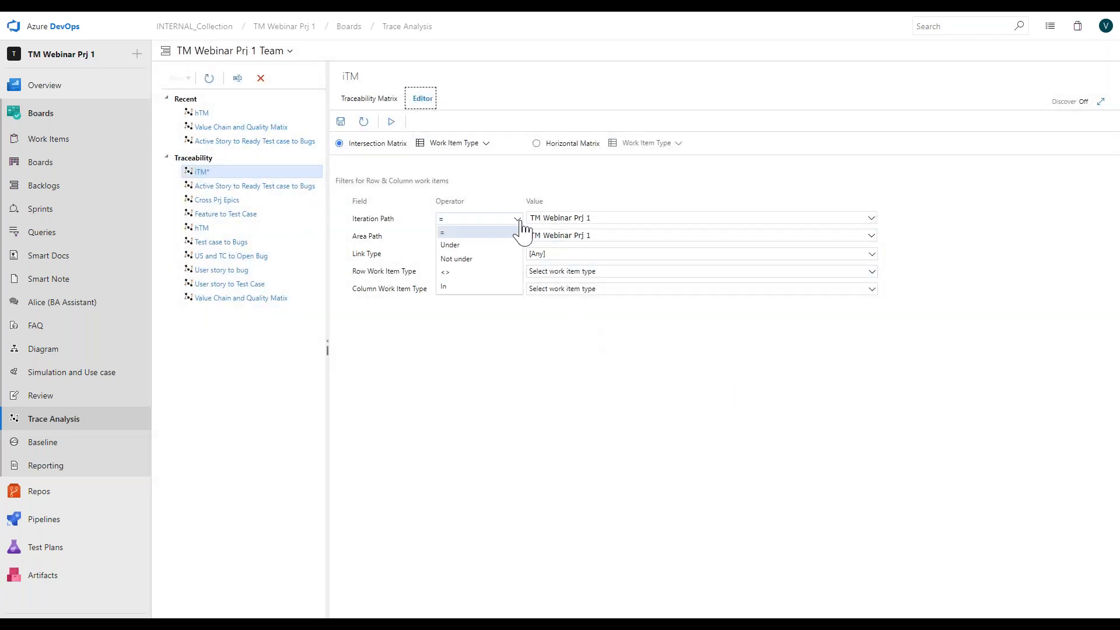
{"action": "left_click", "coordinate": [452, 242]}
{"action": "left_click", "coordinate": [516, 236]}
{"action": "left_click", "coordinate": [499, 275]}
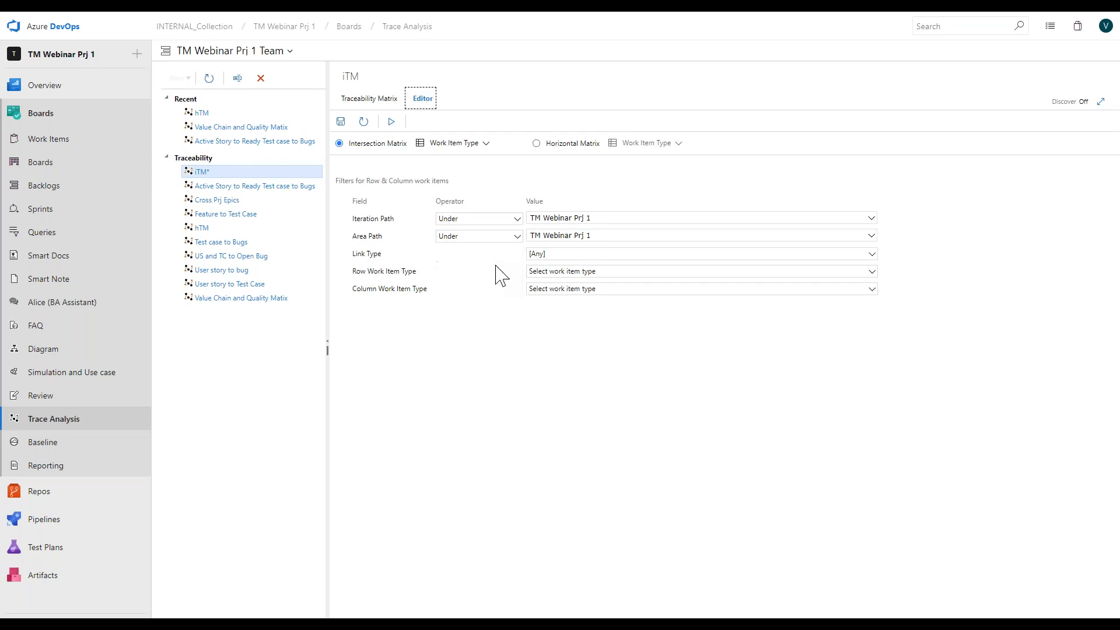
Set iTM's row work item type to User Story and its column work item type to Test Case, and save it.
{"action": "left_click", "coordinate": [539, 256]}
{"action": "left_click", "coordinate": [499, 304]}
{"action": "left_click", "coordinate": [564, 273]}
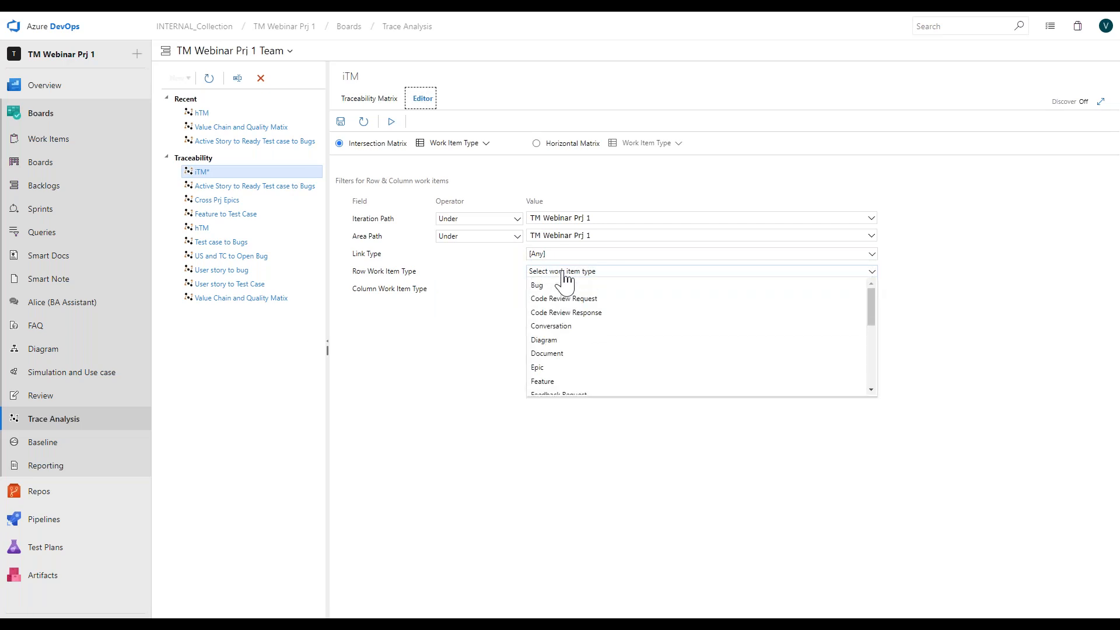
{"action": "key", "text": "Up"}
{"action": "key", "text": "Down"}
{"action": "key", "text": "Return"}
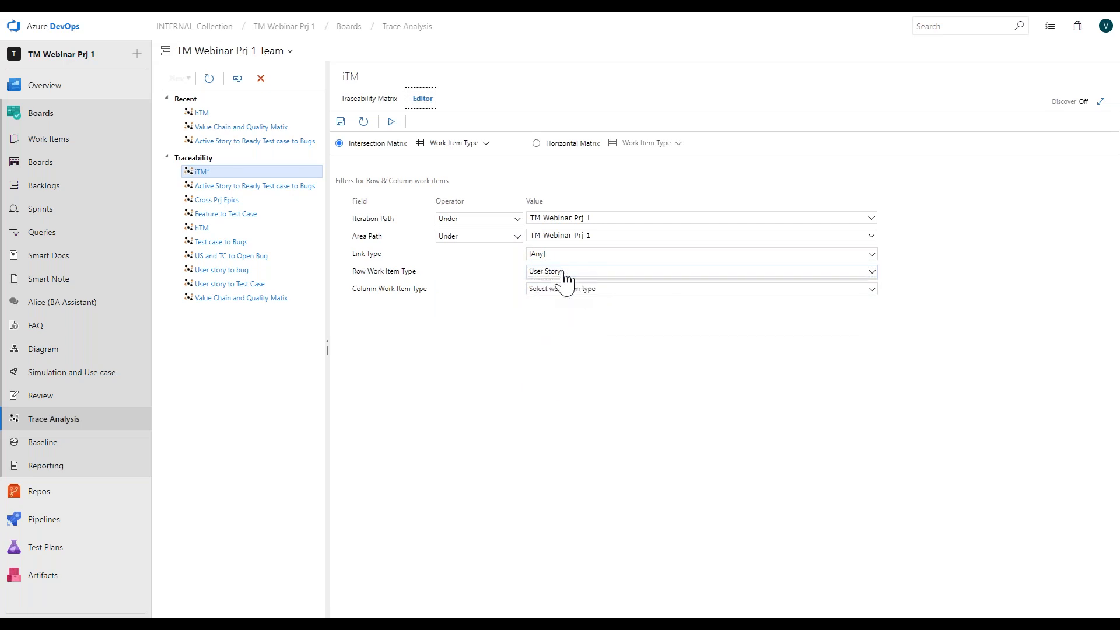
{"action": "left_click", "coordinate": [564, 288]}
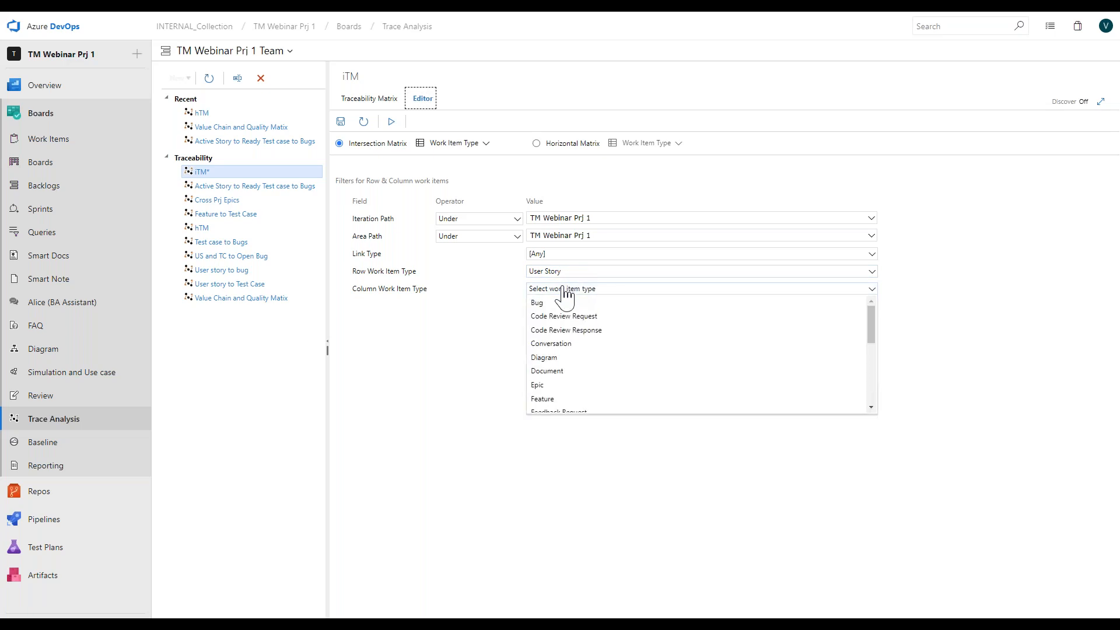
{"action": "type", "text": "te"}
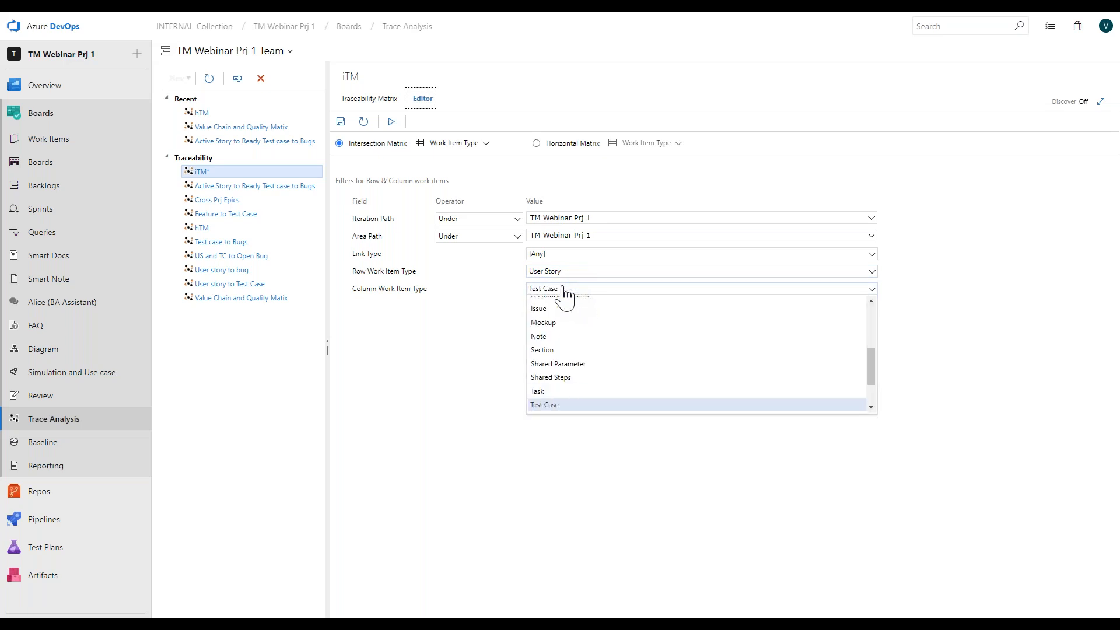
{"action": "key", "text": "Return"}
{"action": "left_click", "coordinate": [341, 121]}
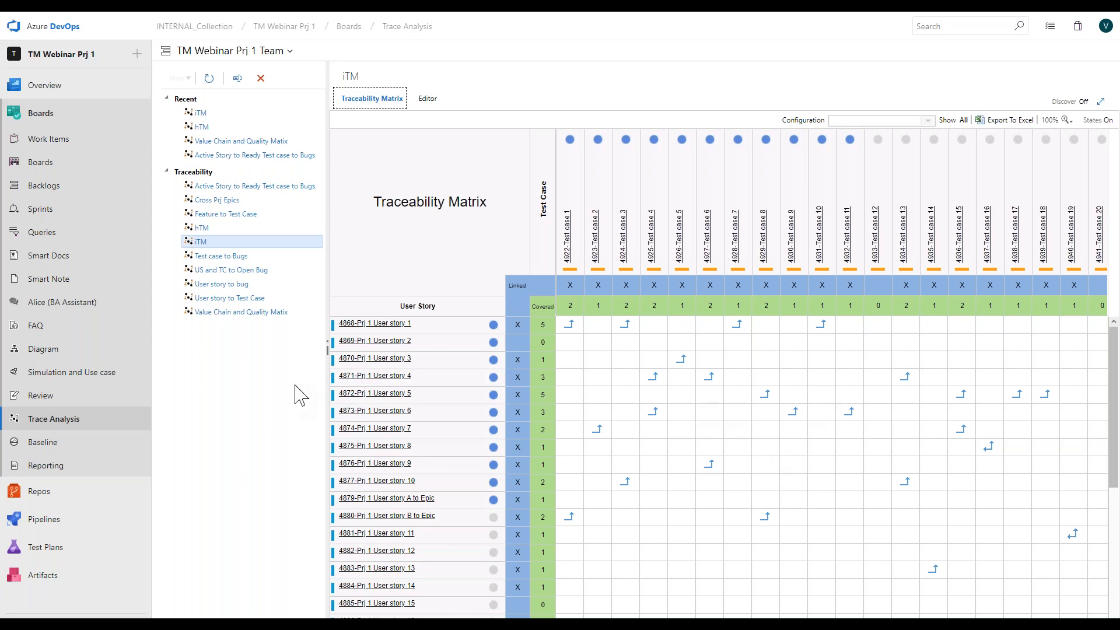
Examine the Value Chain and Quality Matix from its Epic to its Bug columns and open its definition in the editor.
{"action": "left_click", "coordinate": [272, 315]}
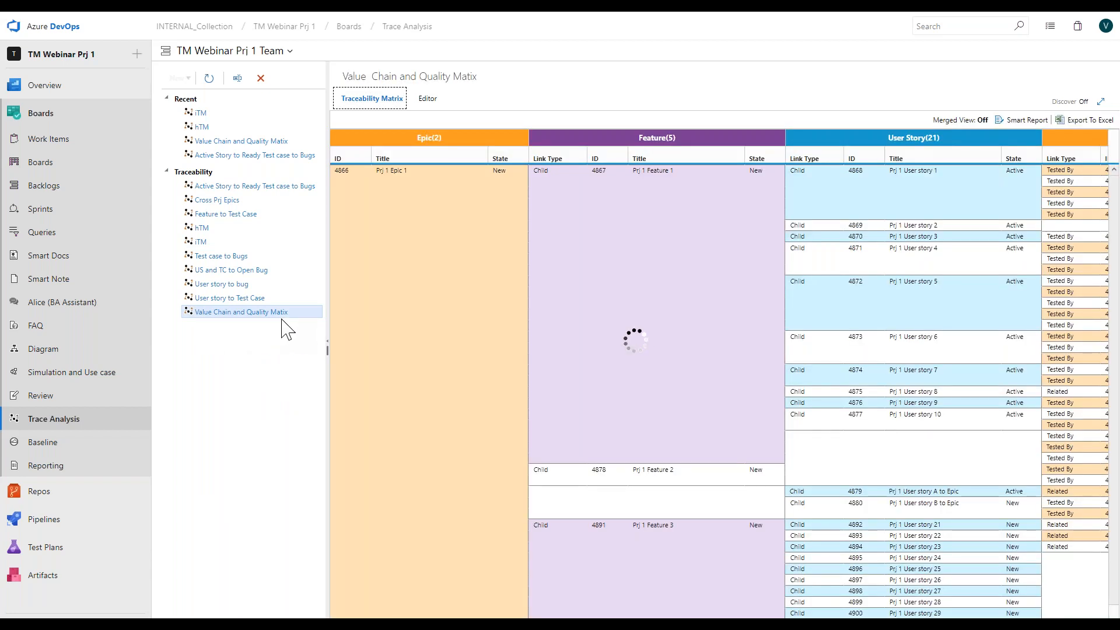
{"action": "left_click", "coordinate": [156, 601]}
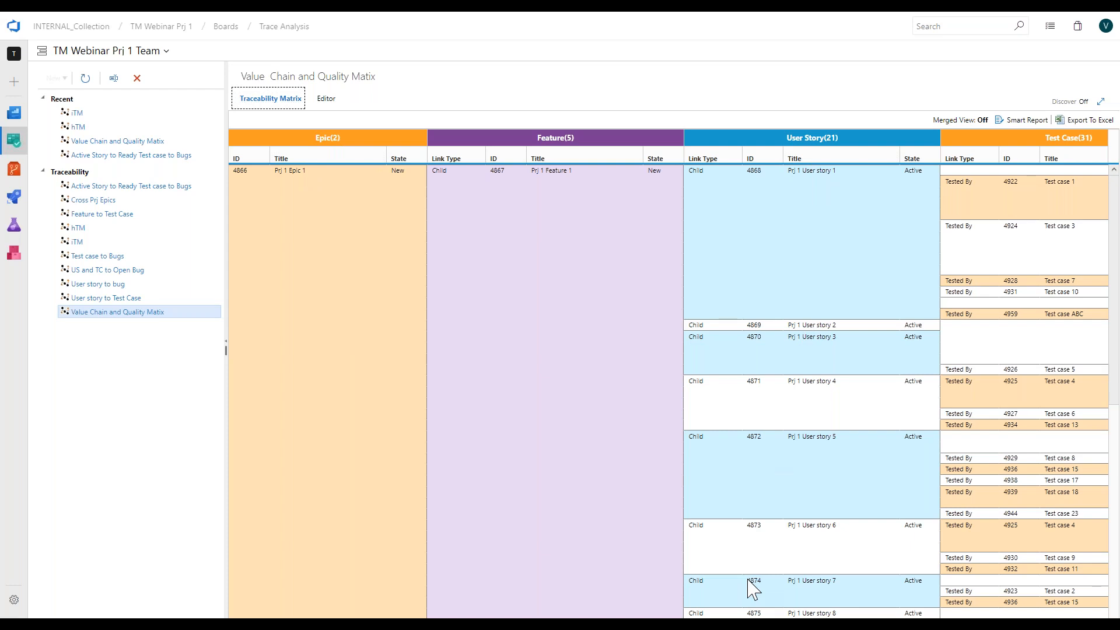
{"action": "scroll", "coordinate": [749, 586], "scroll_direction": "right", "scroll_amount": 4}
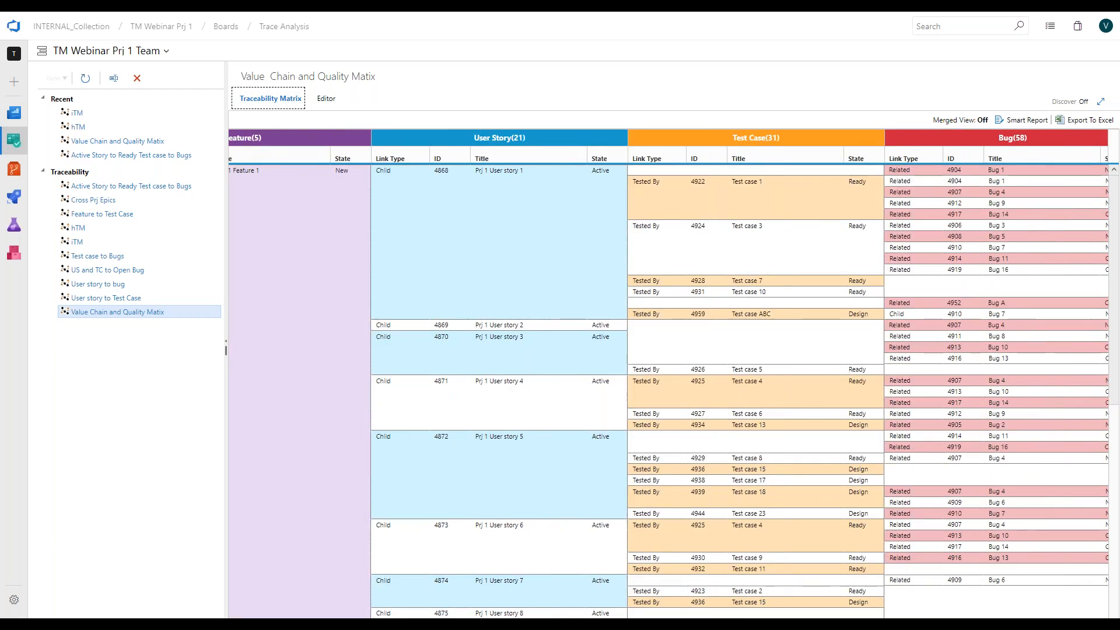
{"action": "scroll", "coordinate": [668, 375], "scroll_direction": "right", "scroll_amount": 1}
{"action": "scroll", "coordinate": [667, 375], "scroll_direction": "left", "scroll_amount": 1}
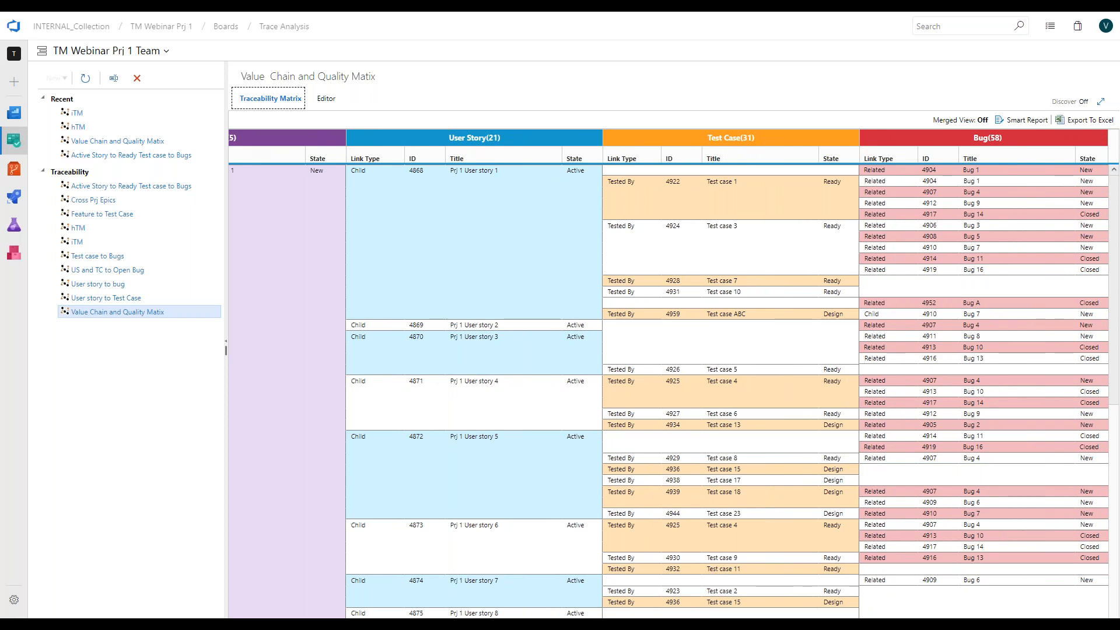
{"action": "scroll", "coordinate": [431, 286], "scroll_direction": "left", "scroll_amount": 5}
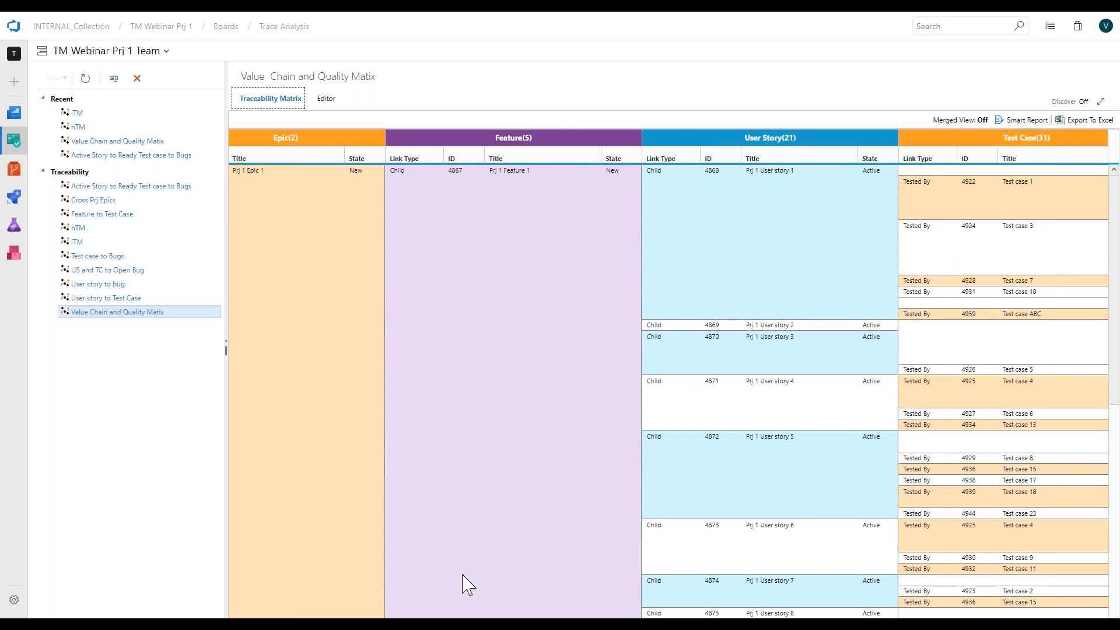
{"action": "left_click", "coordinate": [320, 100]}
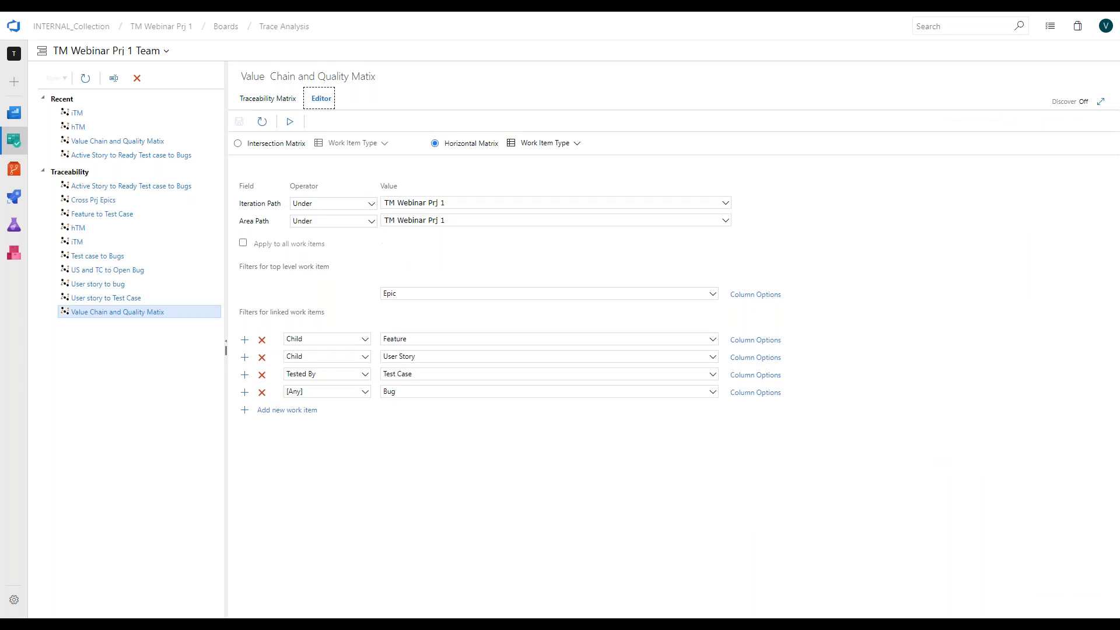
Set the iteration path filter of the Value Chain and Quality Matix to = TM Webinar Prj 1\Iteration 2.
{"action": "left_click", "coordinate": [369, 204]}
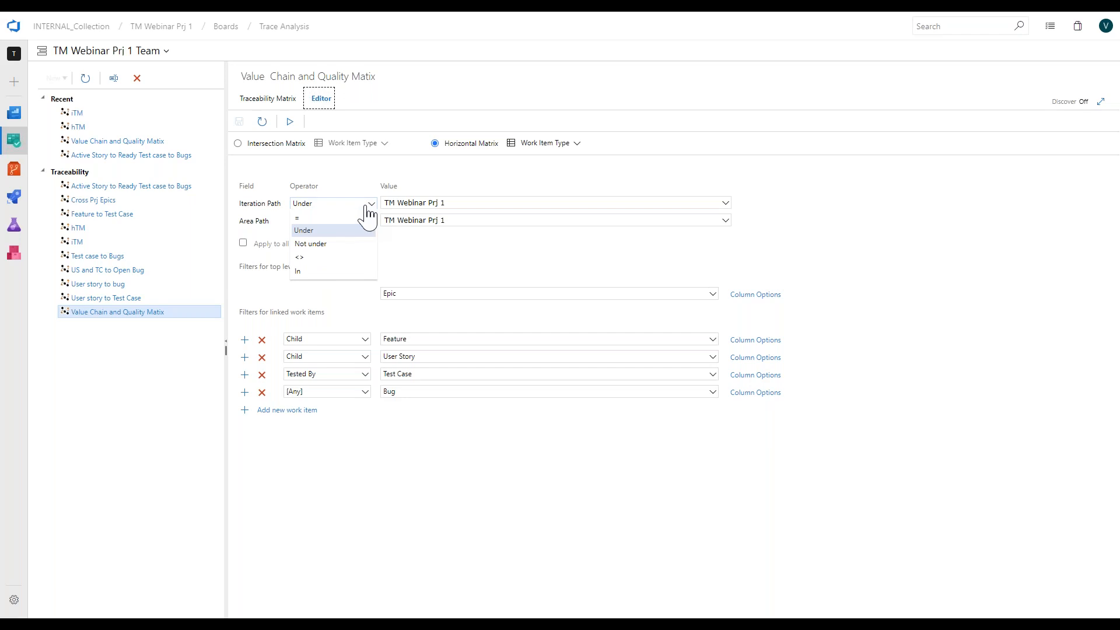
{"action": "left_click", "coordinate": [350, 217]}
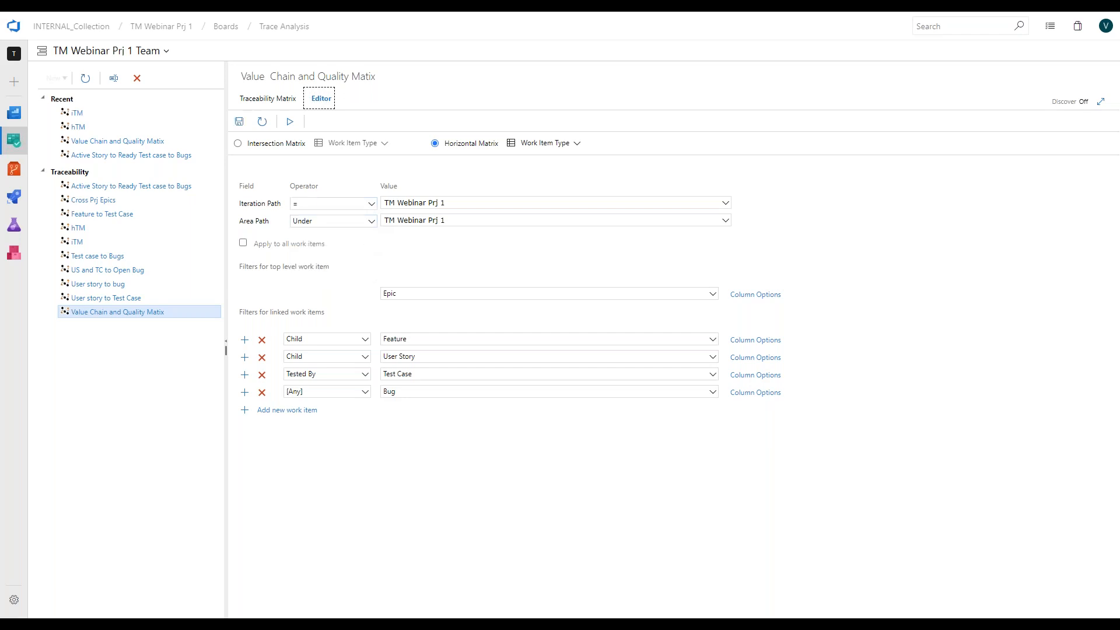
{"action": "left_click", "coordinate": [414, 204]}
{"action": "left_click", "coordinate": [414, 243]}
Return the iteration path filter to the Under operator with the value TM Webinar Prj 1.
{"action": "left_click", "coordinate": [370, 204]}
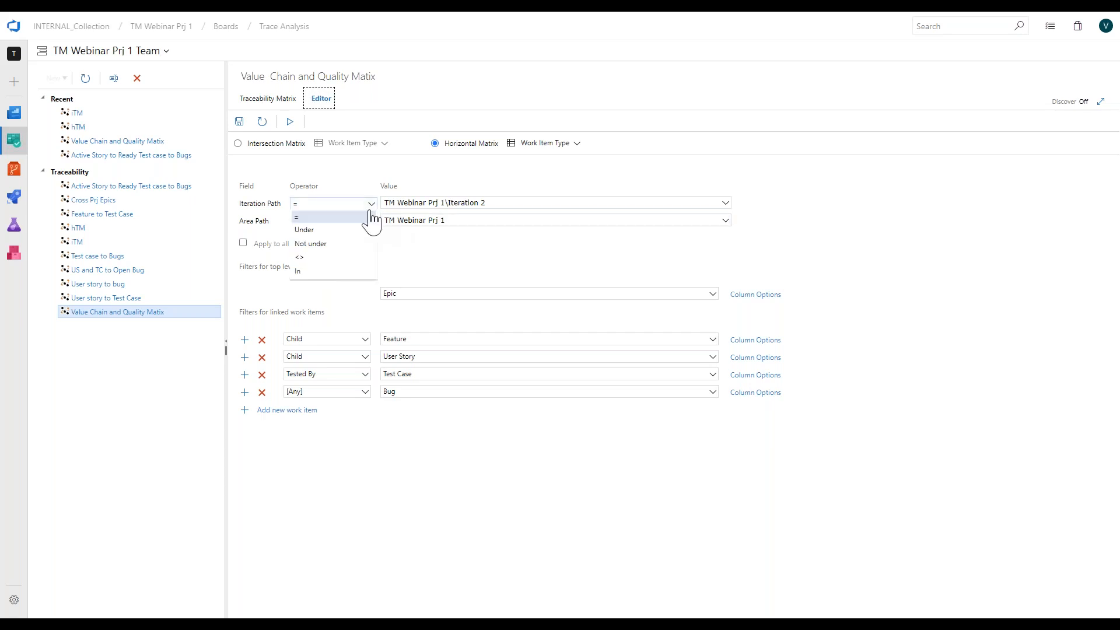
{"action": "left_click", "coordinate": [357, 230]}
{"action": "left_click", "coordinate": [410, 204]}
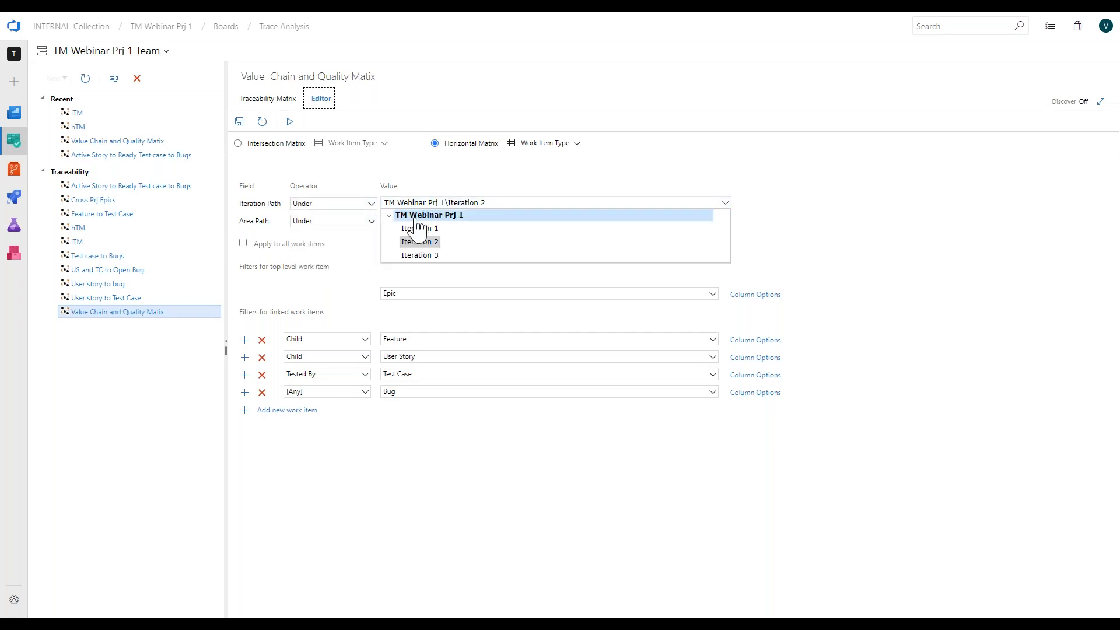
{"action": "left_click", "coordinate": [416, 216]}
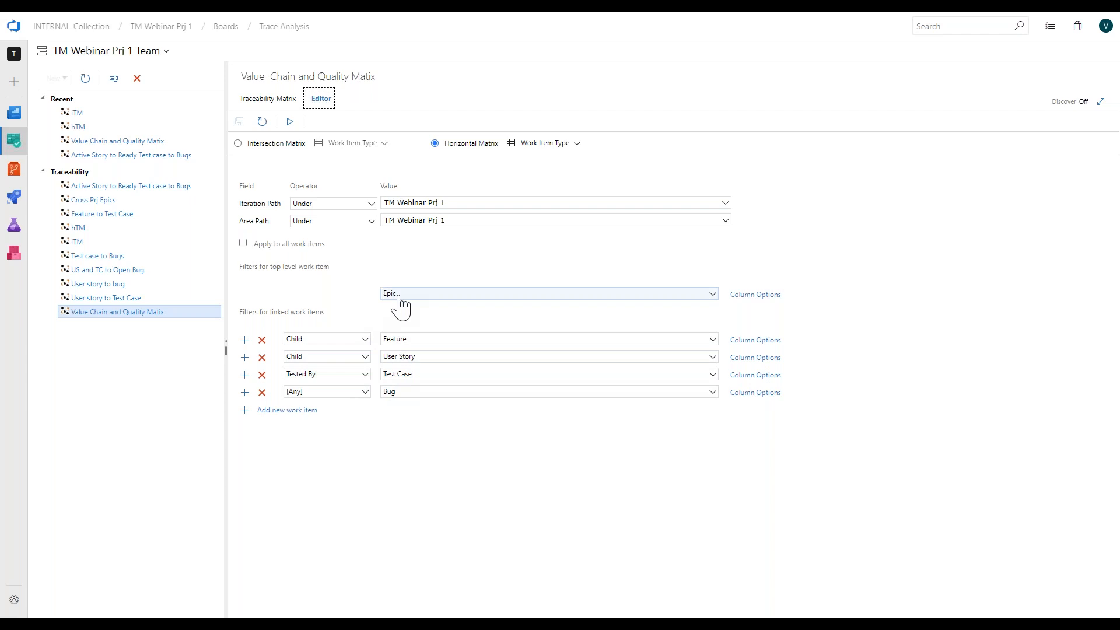
Examine the link types available for the Feature and Bug rows of the linked work item filters.
{"action": "left_click", "coordinate": [366, 343]}
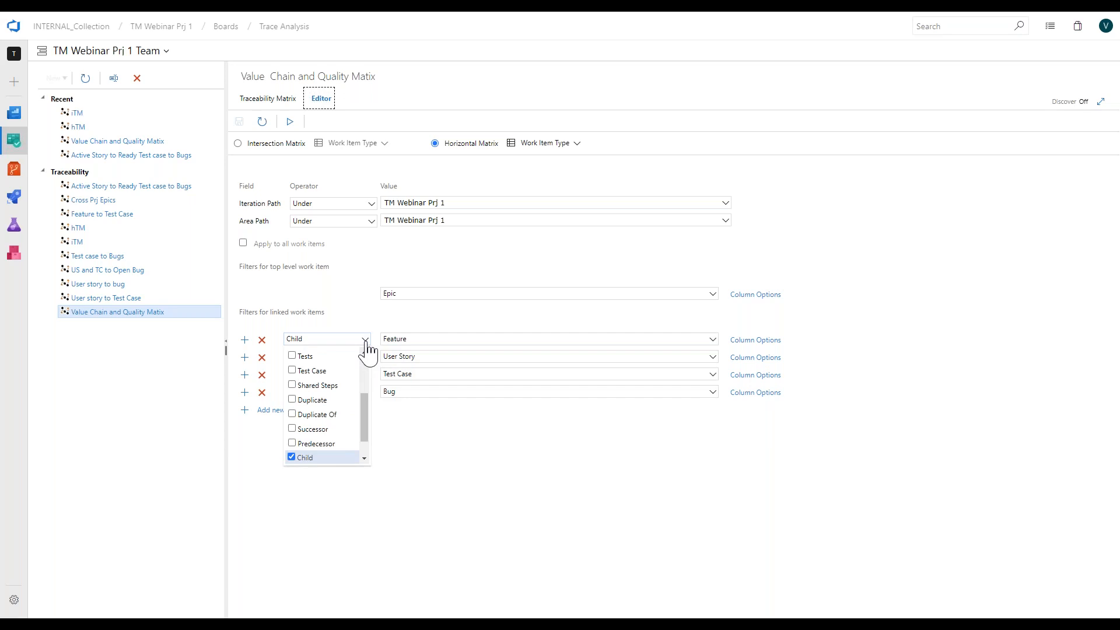
{"action": "left_click", "coordinate": [366, 344]}
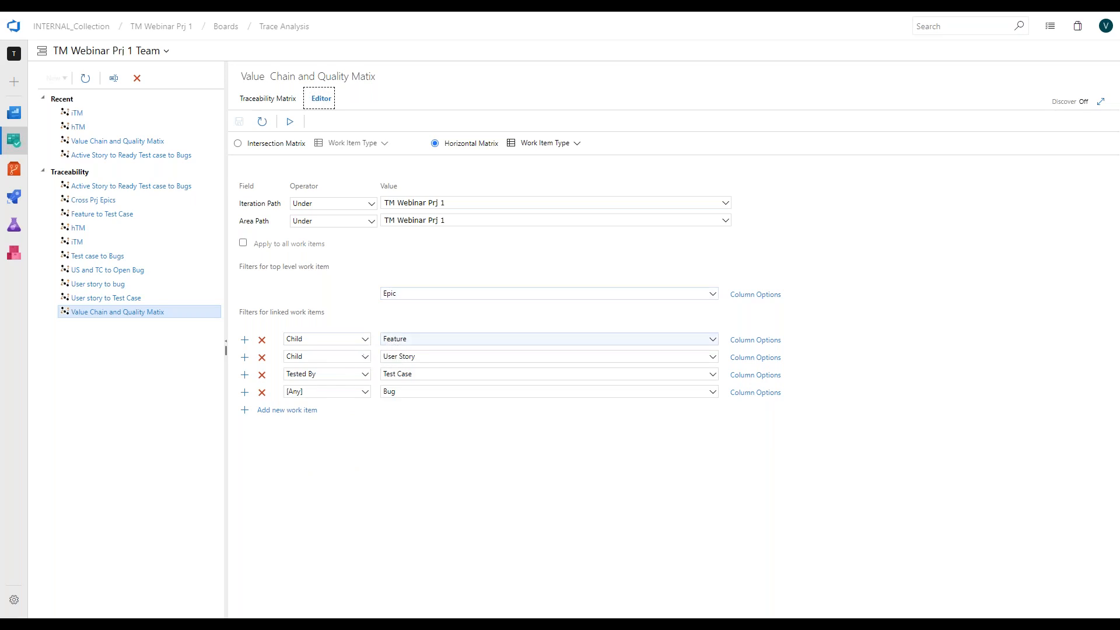
{"action": "left_click", "coordinate": [353, 395]}
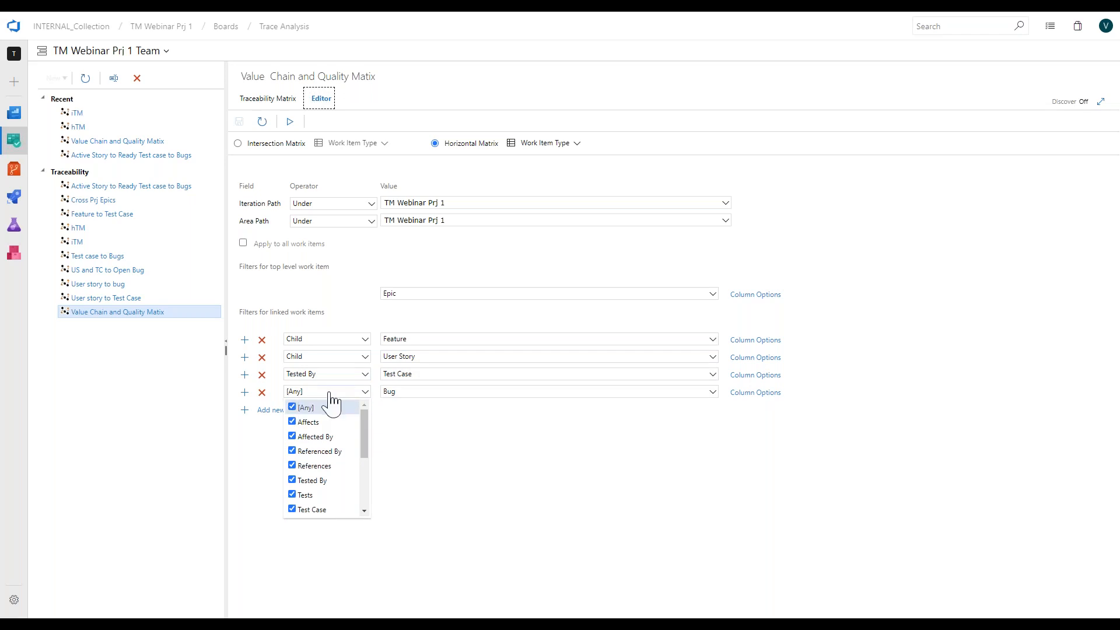
{"action": "scroll", "coordinate": [355, 444], "scroll_direction": "down", "scroll_amount": 5}
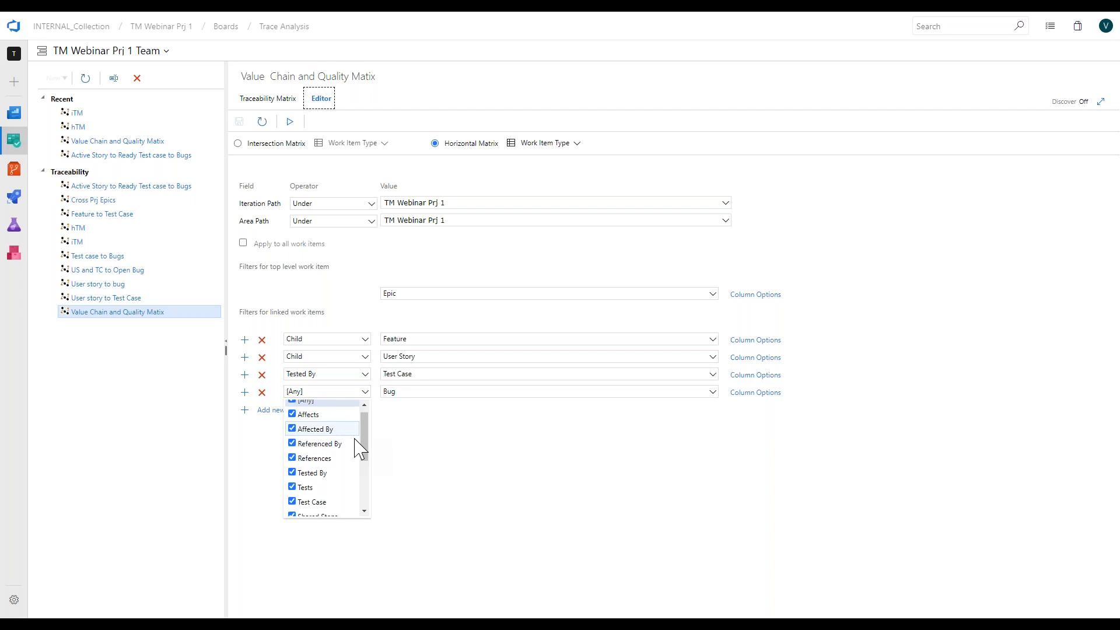
{"action": "left_click", "coordinate": [406, 438]}
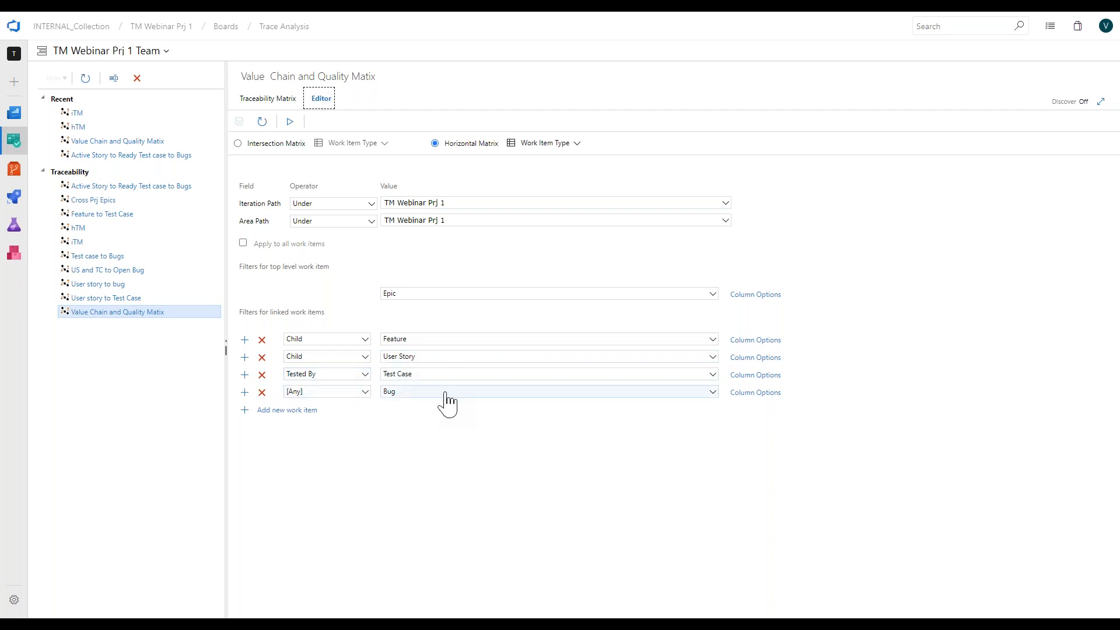
Add the Priority column to the selected columns of the User Story work items.
{"action": "left_click", "coordinate": [738, 357]}
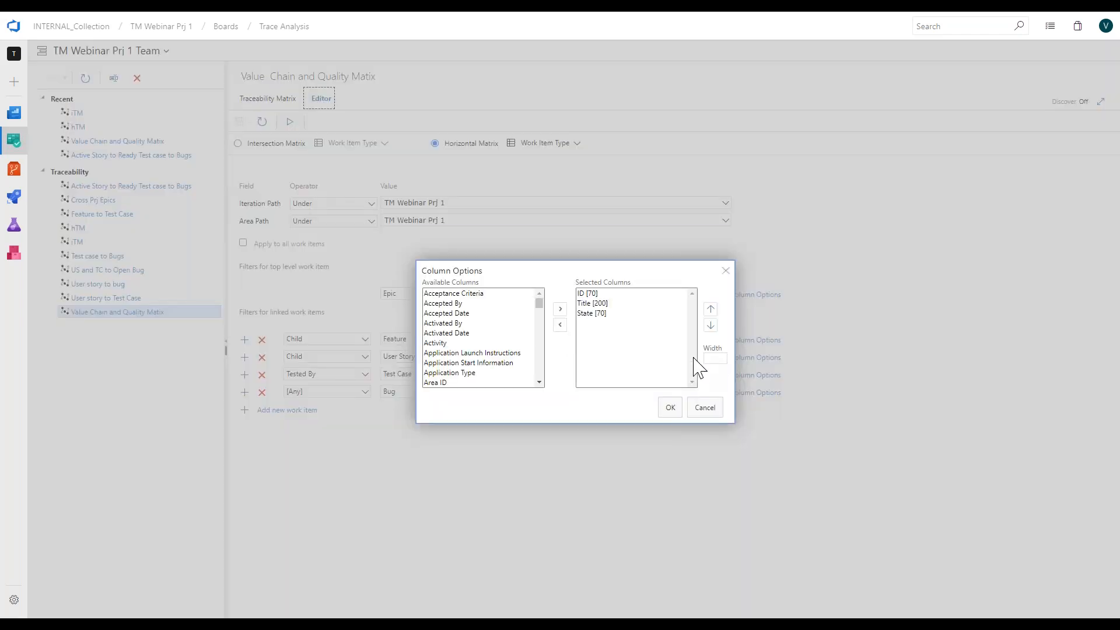
{"action": "left_click", "coordinate": [517, 334]}
{"action": "key", "text": "p"}
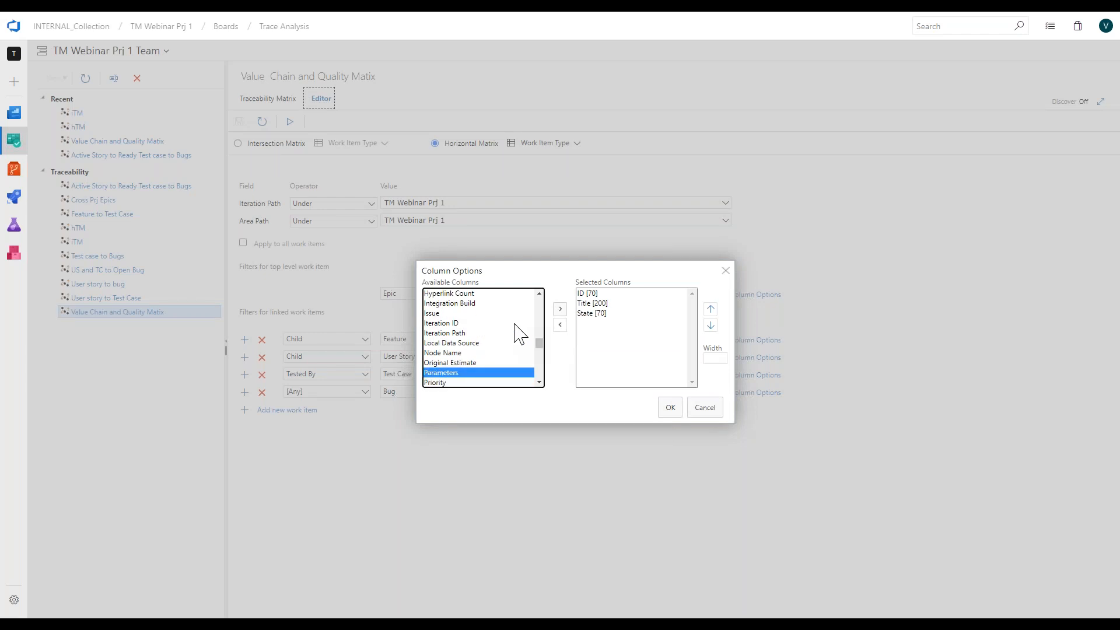
{"action": "key", "text": "Down"}
{"action": "key", "text": "Return"}
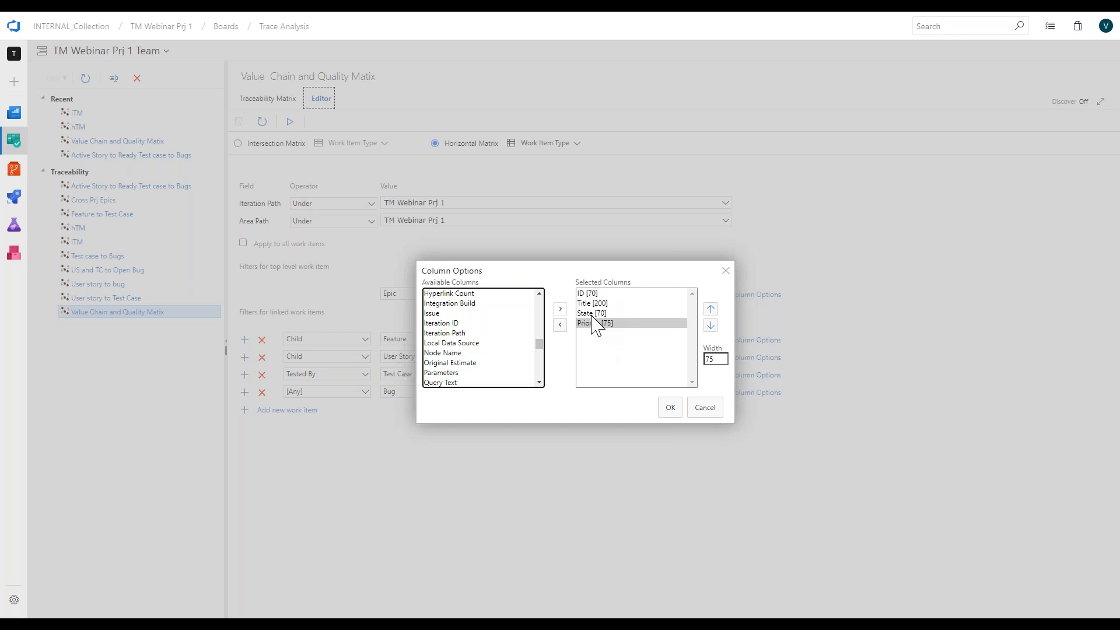
{"action": "left_click", "coordinate": [670, 411]}
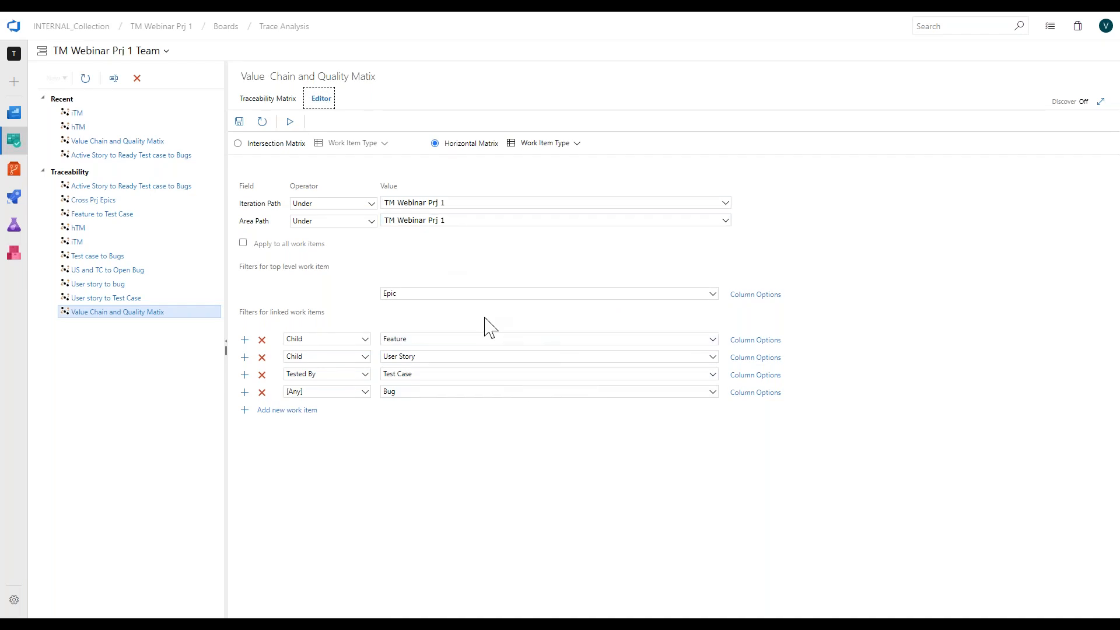
Keep Work Item Type as the horizontal matrix source, save the definition, and view the resulting matrix across to its Bug columns.
{"action": "left_click", "coordinate": [544, 144]}
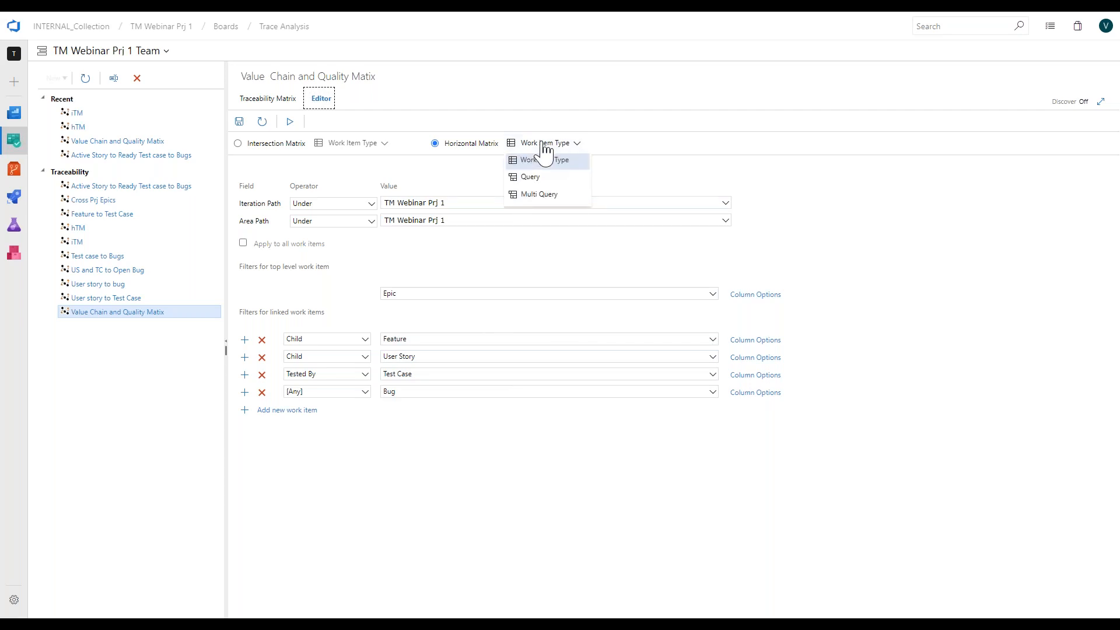
{"action": "left_click", "coordinate": [541, 158]}
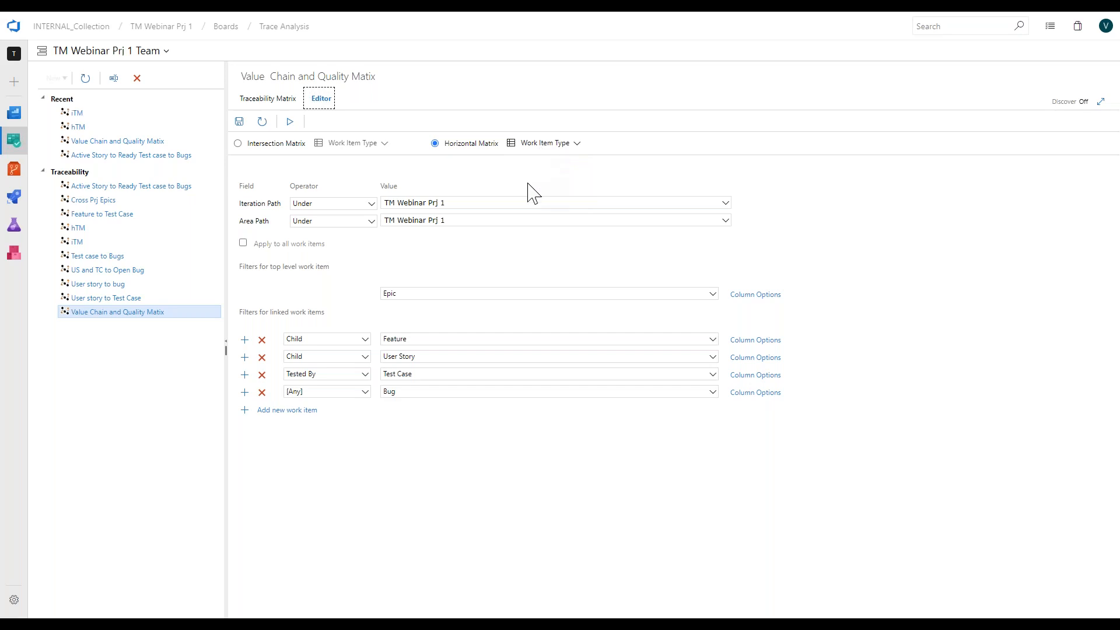
{"action": "left_click", "coordinate": [240, 124]}
{"action": "left_click", "coordinate": [261, 102]}
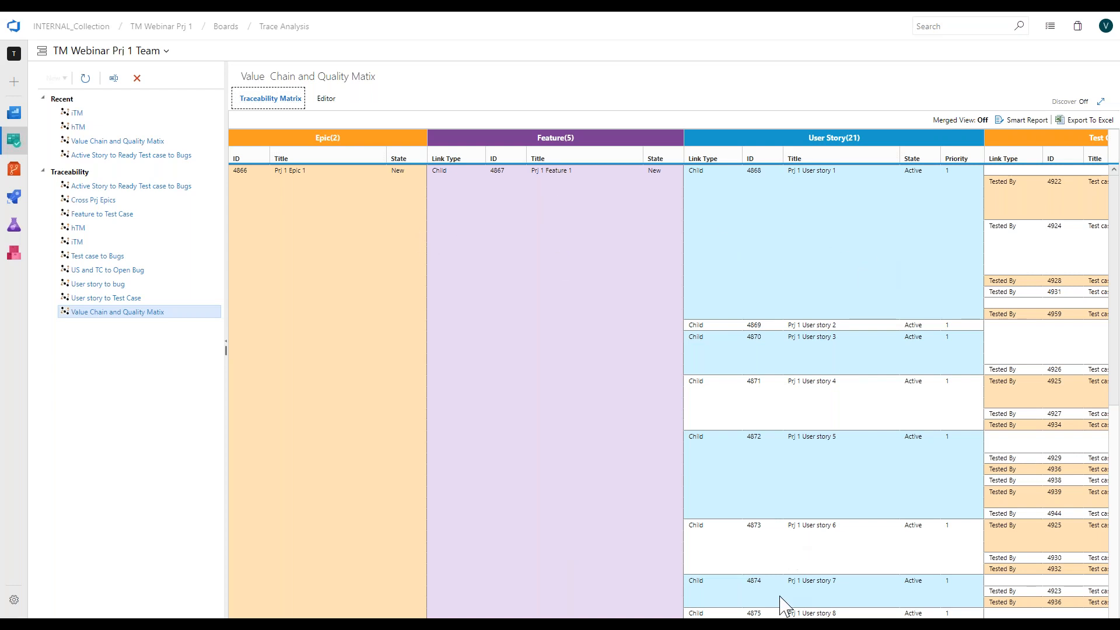
{"action": "scroll", "coordinate": [782, 600], "scroll_direction": "right", "scroll_amount": 5}
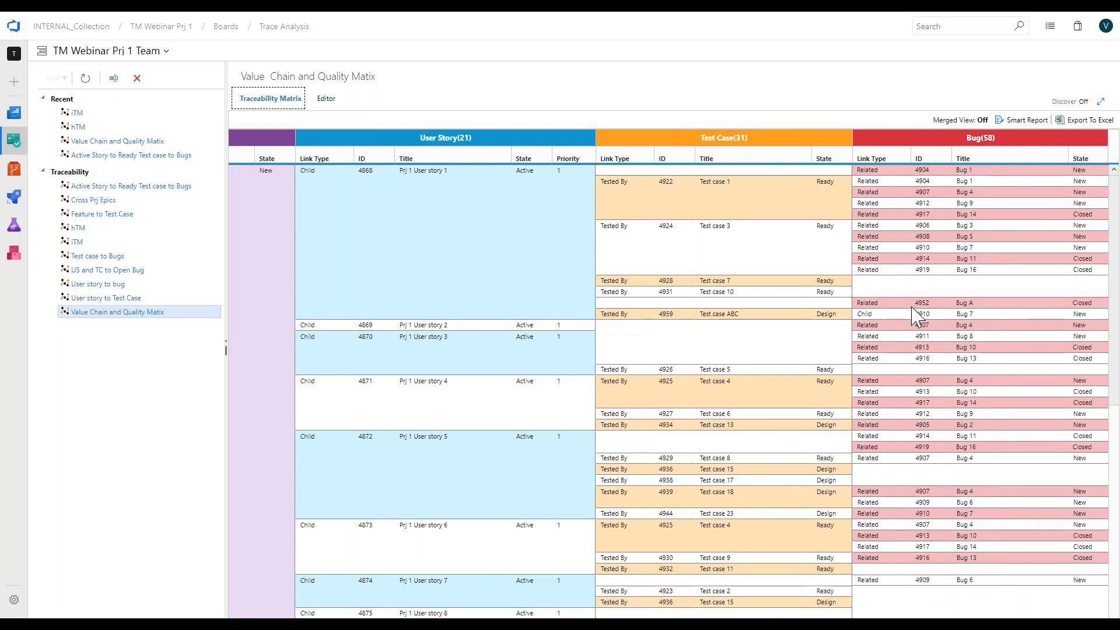
{"action": "mouse_move", "coordinate": [917, 316]}
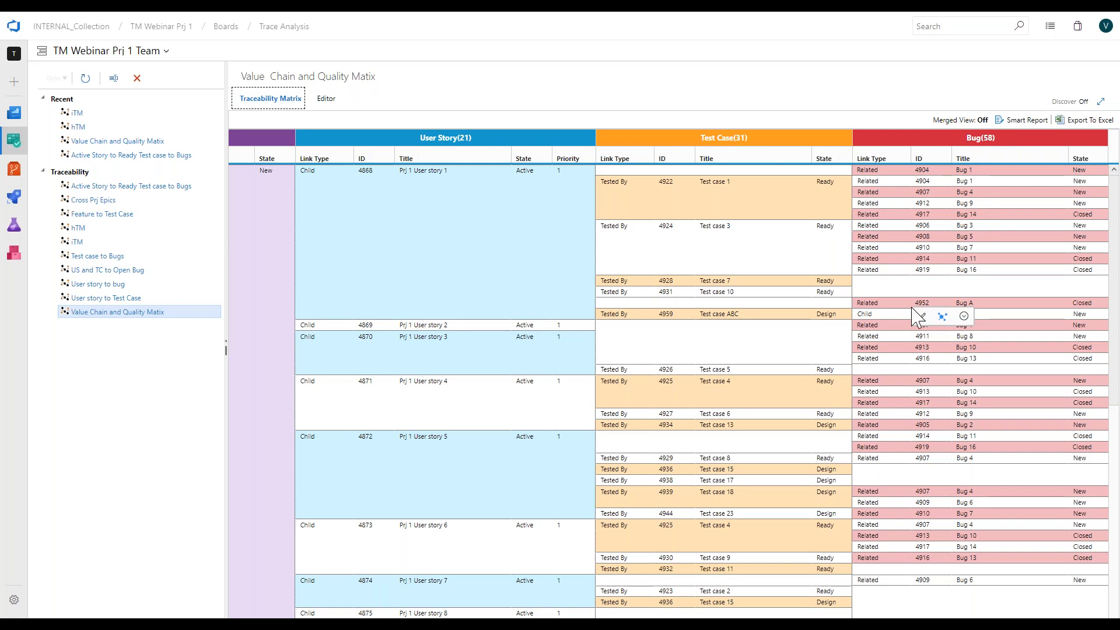
Turn on Merged View and examine the linked work item columns across the matrix.
{"action": "left_click", "coordinate": [983, 120]}
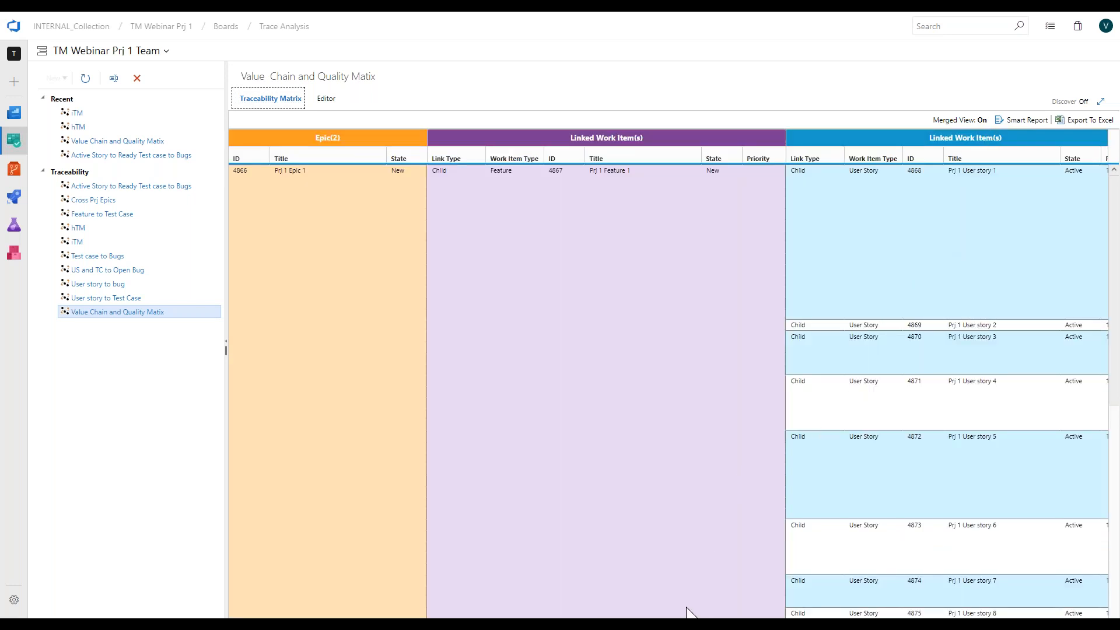
{"action": "scroll", "coordinate": [688, 612], "scroll_direction": "right", "scroll_amount": 3}
{"action": "scroll", "coordinate": [671, 385], "scroll_direction": "right", "scroll_amount": 4}
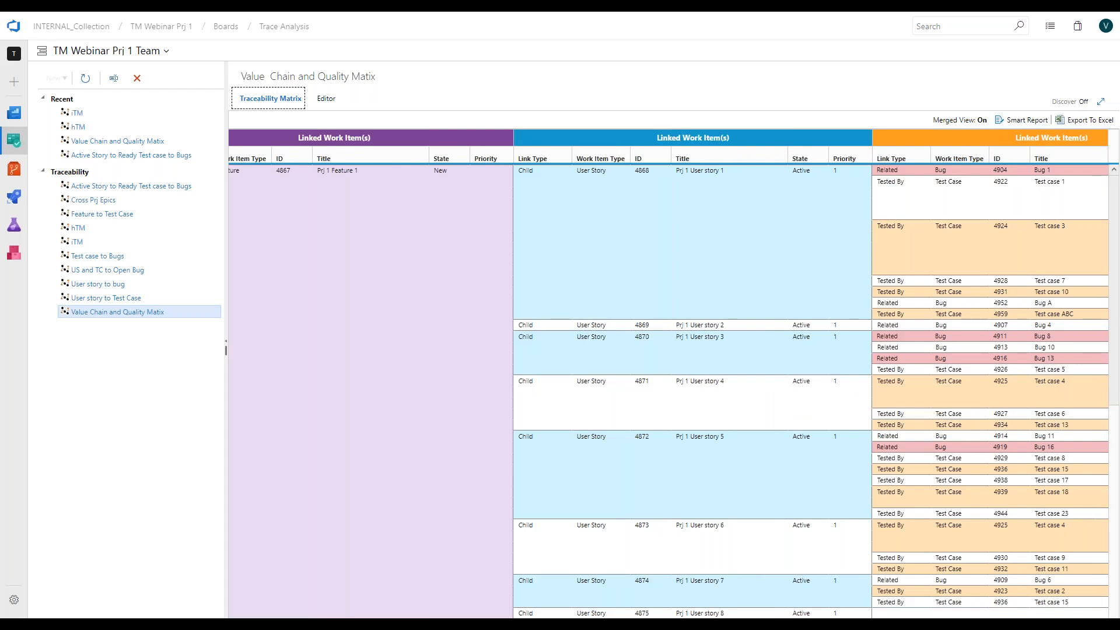
{"action": "scroll", "coordinate": [671, 385], "scroll_direction": "right", "scroll_amount": 2}
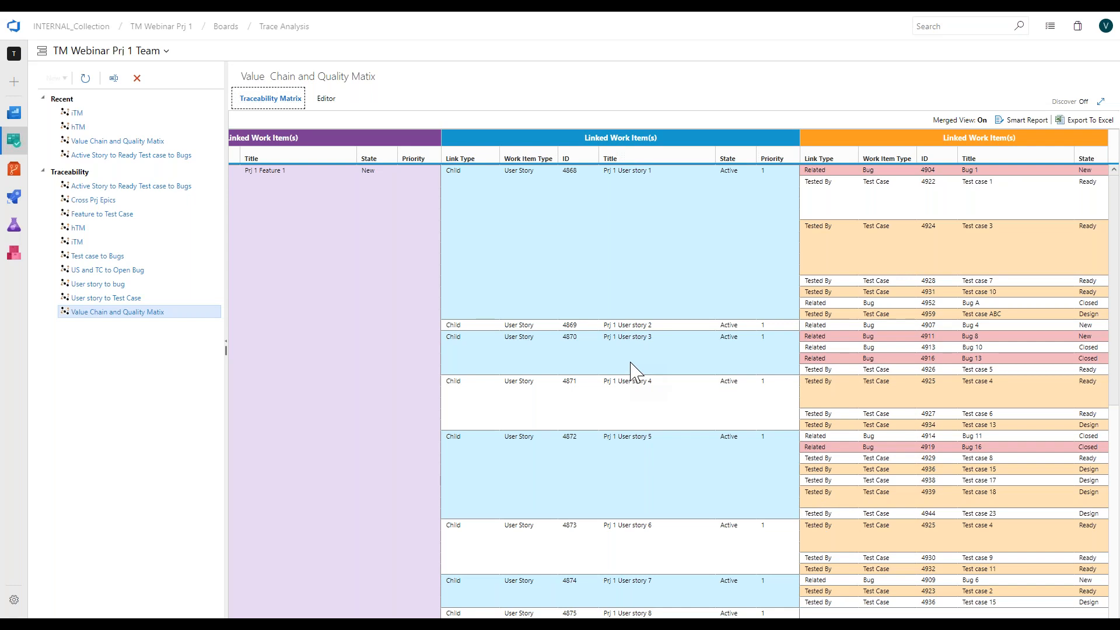
{"action": "mouse_move", "coordinate": [630, 362]}
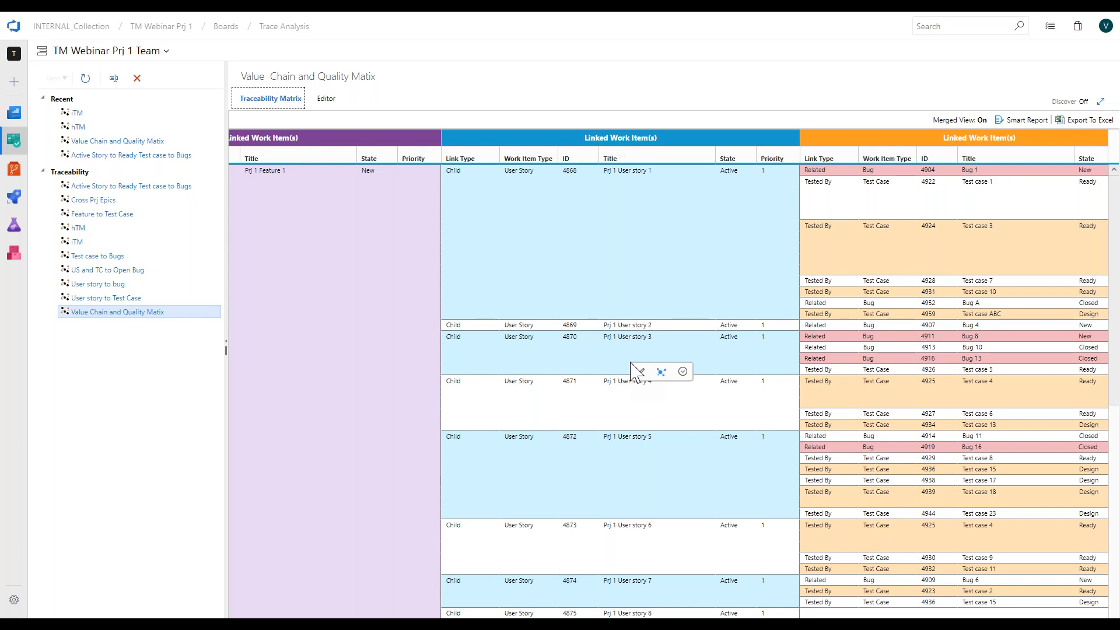
{"action": "scroll", "coordinate": [711, 612], "scroll_direction": "right", "scroll_amount": 3}
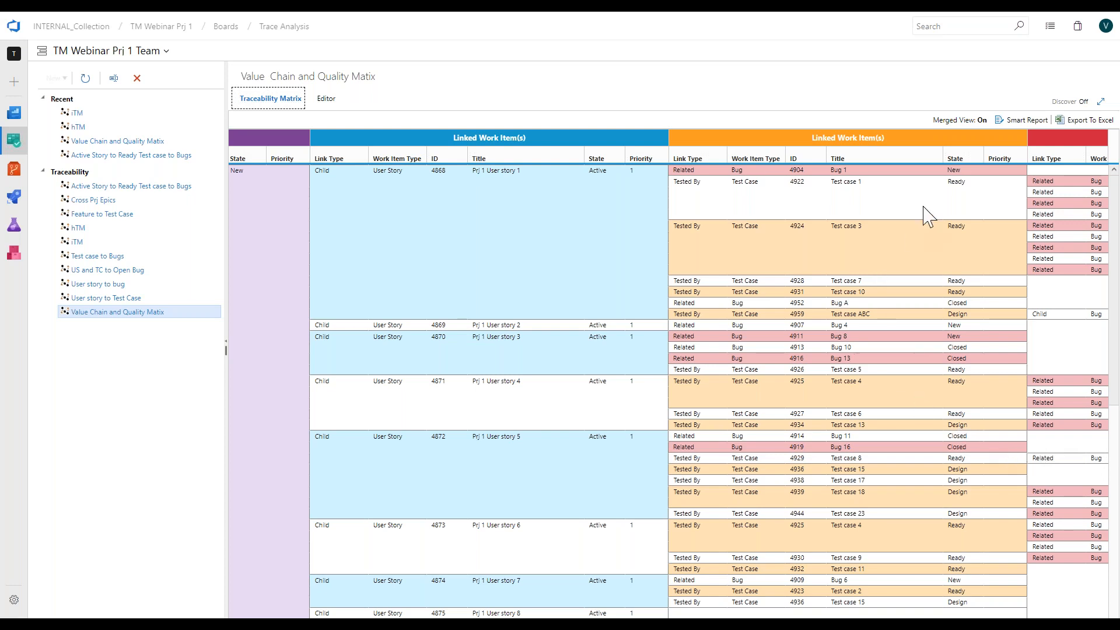
Toggle Merged View off and on again to compare layouts, and examine the merged rows beyond the user stories.
{"action": "left_click", "coordinate": [982, 121]}
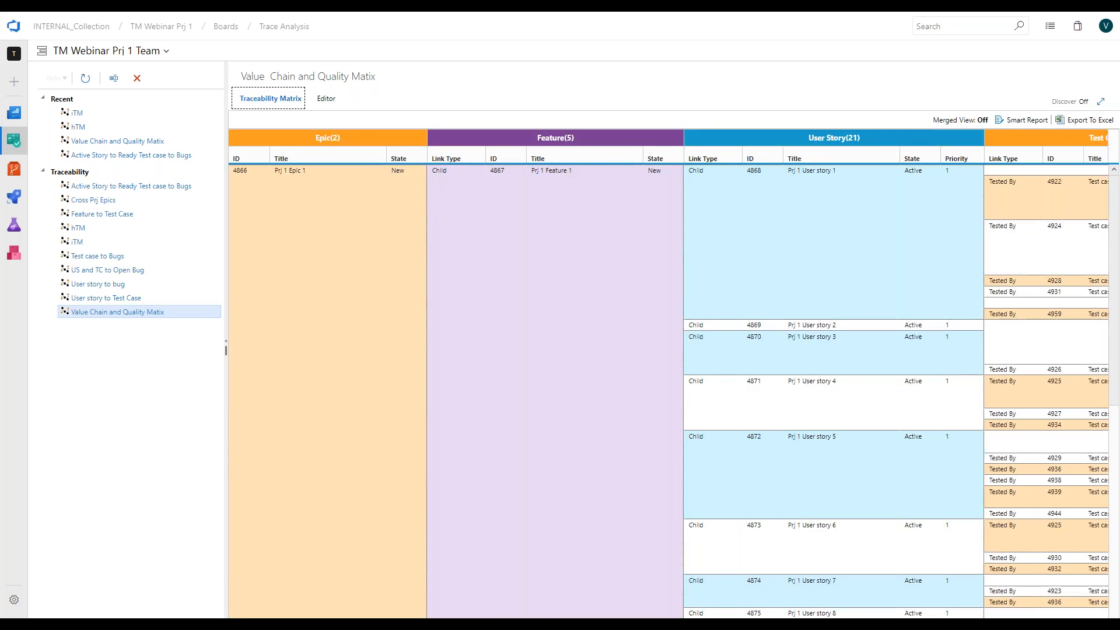
{"action": "left_click", "coordinate": [982, 121]}
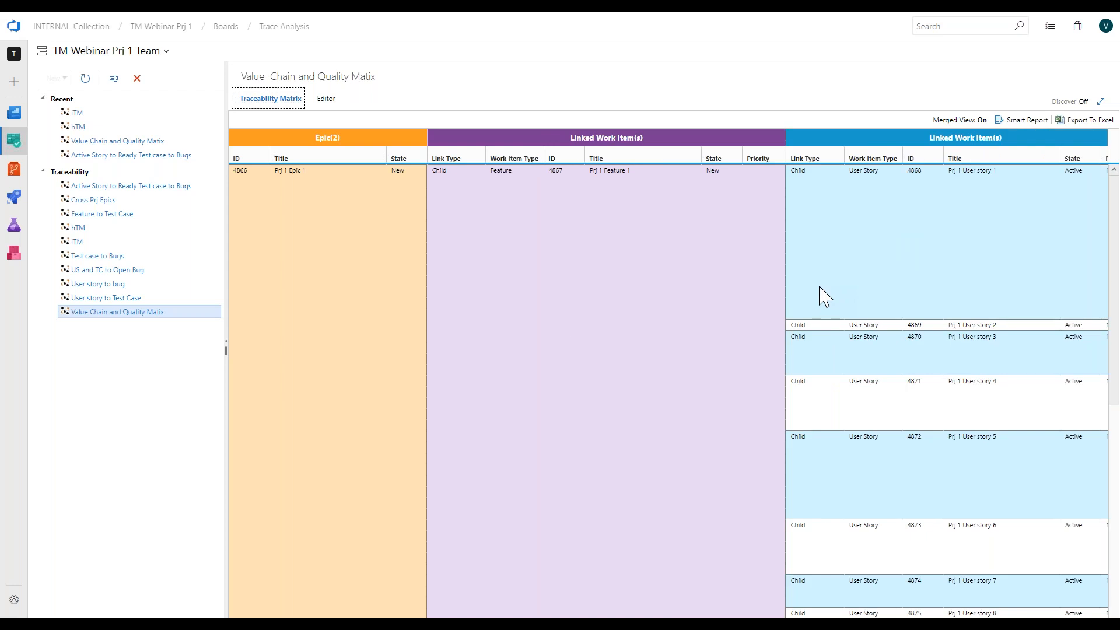
{"action": "scroll", "coordinate": [822, 310], "scroll_direction": "down", "scroll_amount": 1}
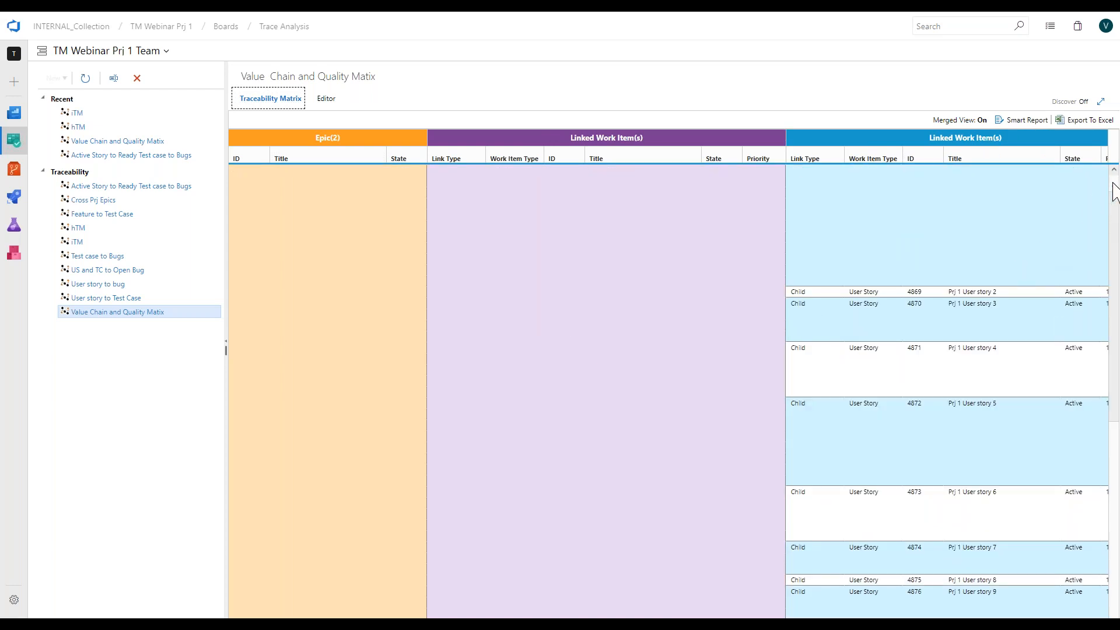
{"action": "scroll", "coordinate": [1114, 192], "scroll_direction": "down", "scroll_amount": 2}
{"action": "scroll", "coordinate": [1115, 192], "scroll_direction": "down", "scroll_amount": 6}
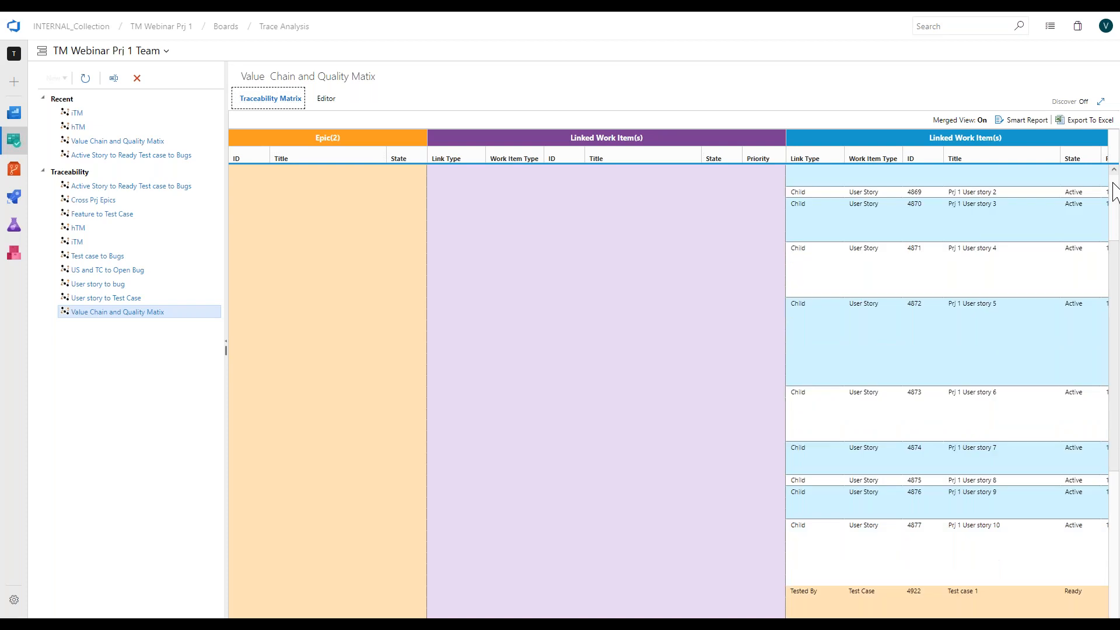
{"action": "scroll", "coordinate": [1114, 193], "scroll_direction": "up", "scroll_amount": 6}
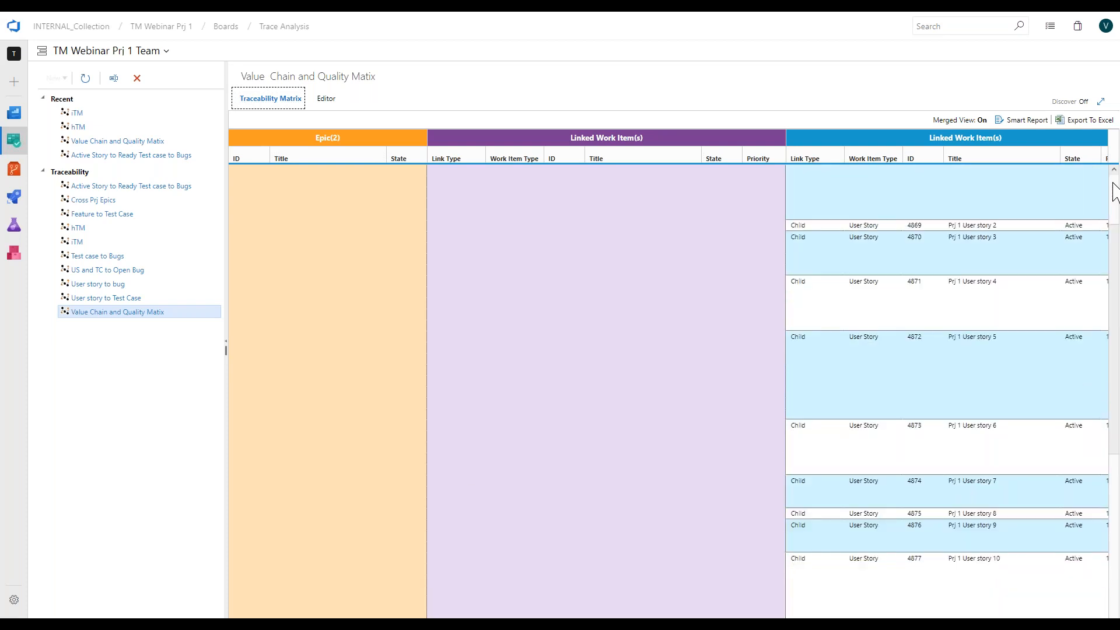
{"action": "scroll", "coordinate": [1114, 192], "scroll_direction": "up", "scroll_amount": 3}
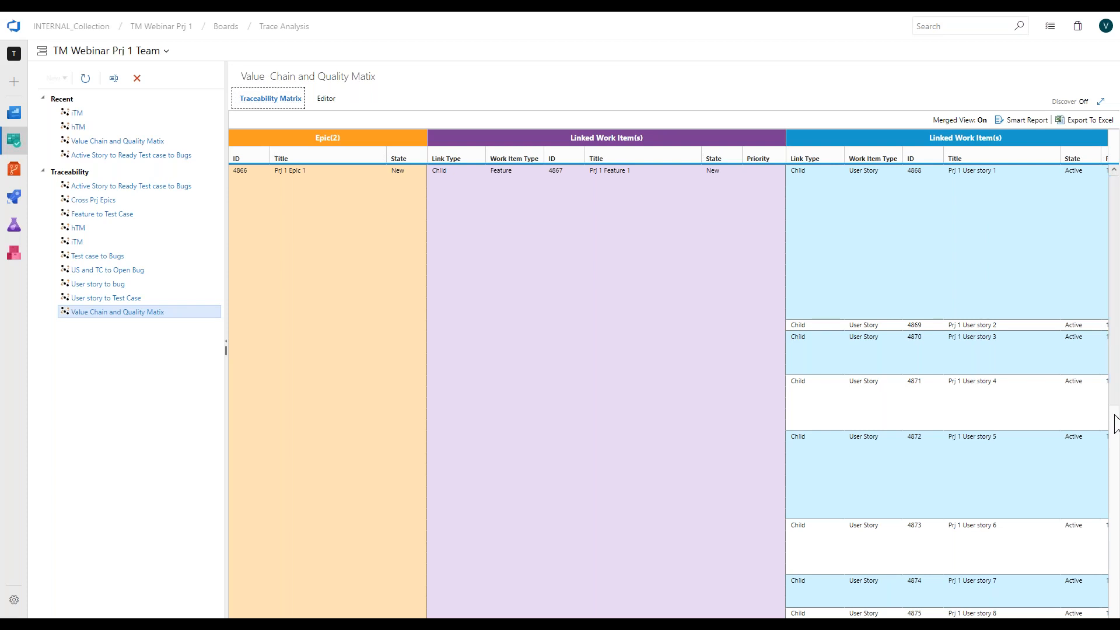
{"action": "scroll", "coordinate": [1114, 423], "scroll_direction": "down", "scroll_amount": 5}
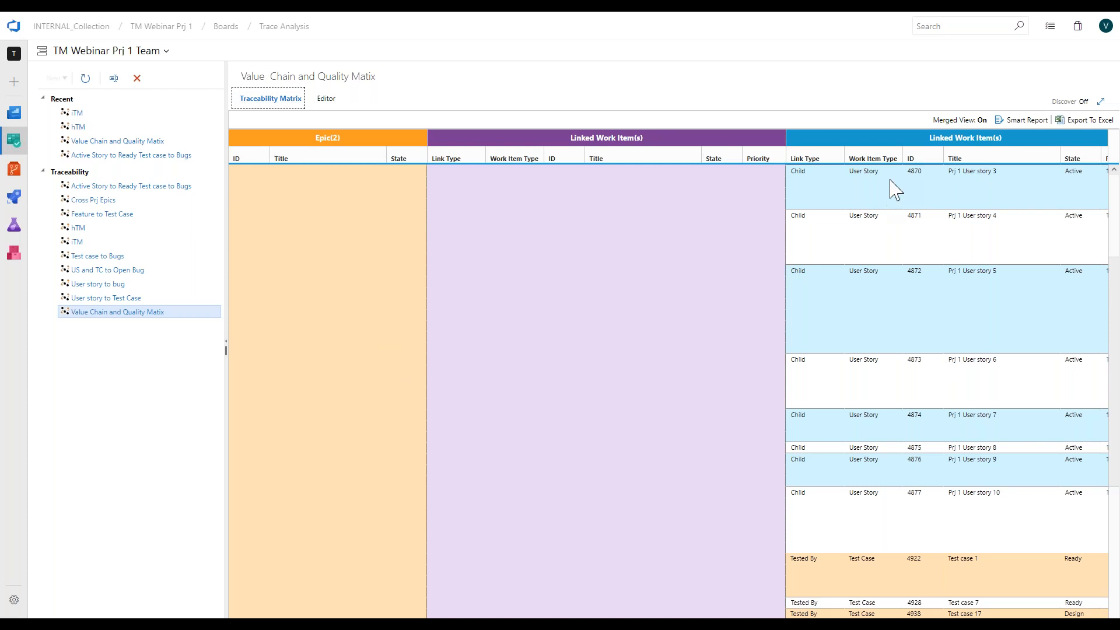
Turn off Merged View and export the matrix to Excel, allowing the site to download multiple files.
{"action": "left_click", "coordinate": [982, 120]}
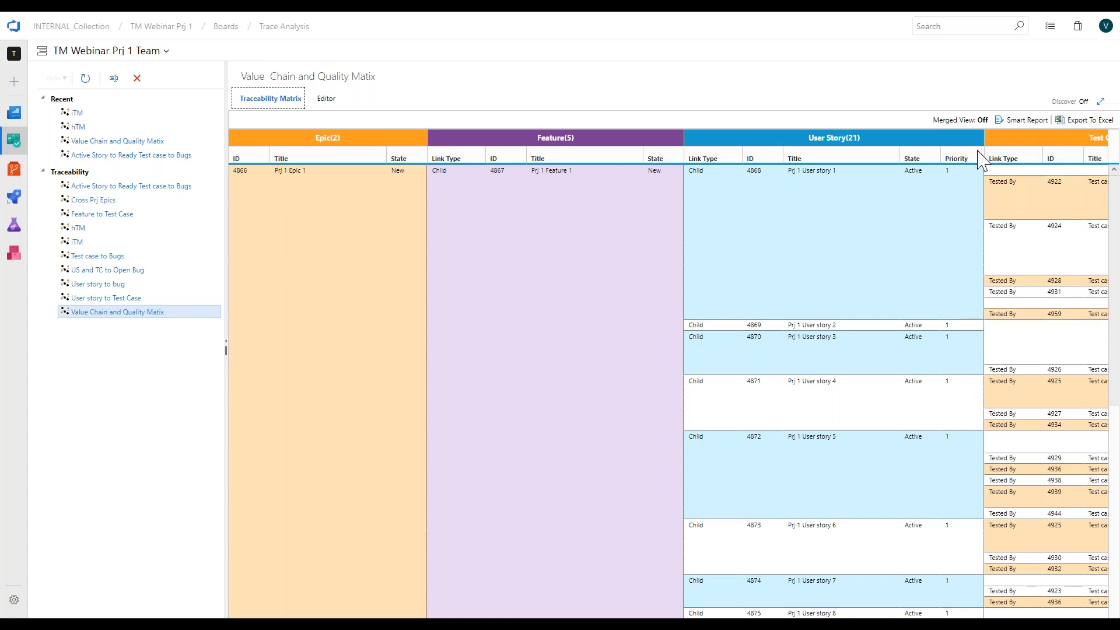
{"action": "left_click", "coordinate": [1073, 121]}
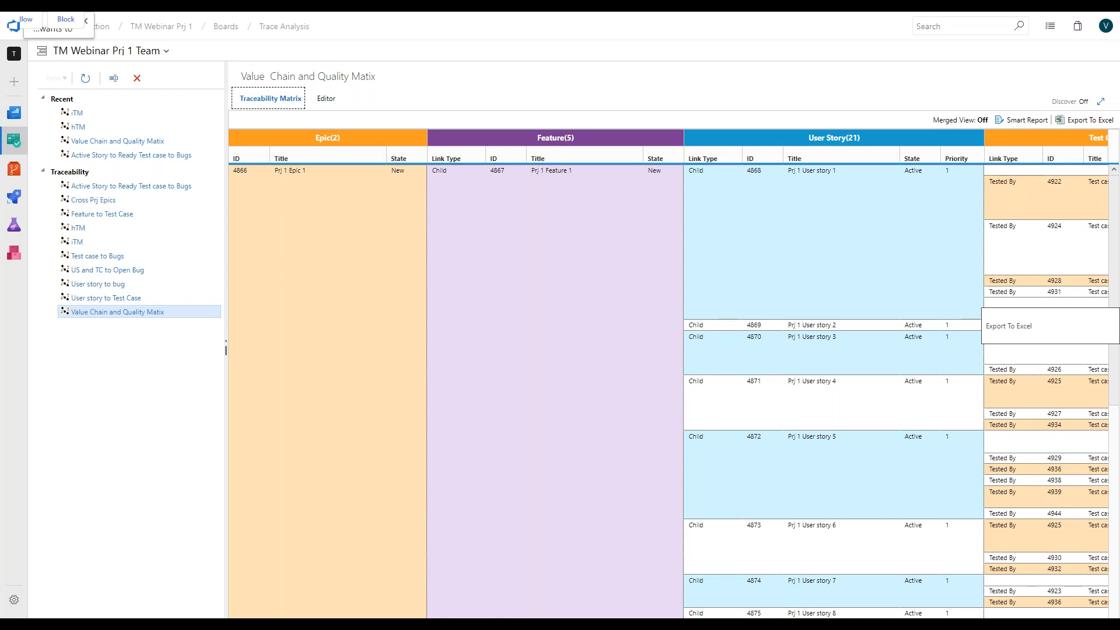
{"action": "left_click", "coordinate": [558, 51]}
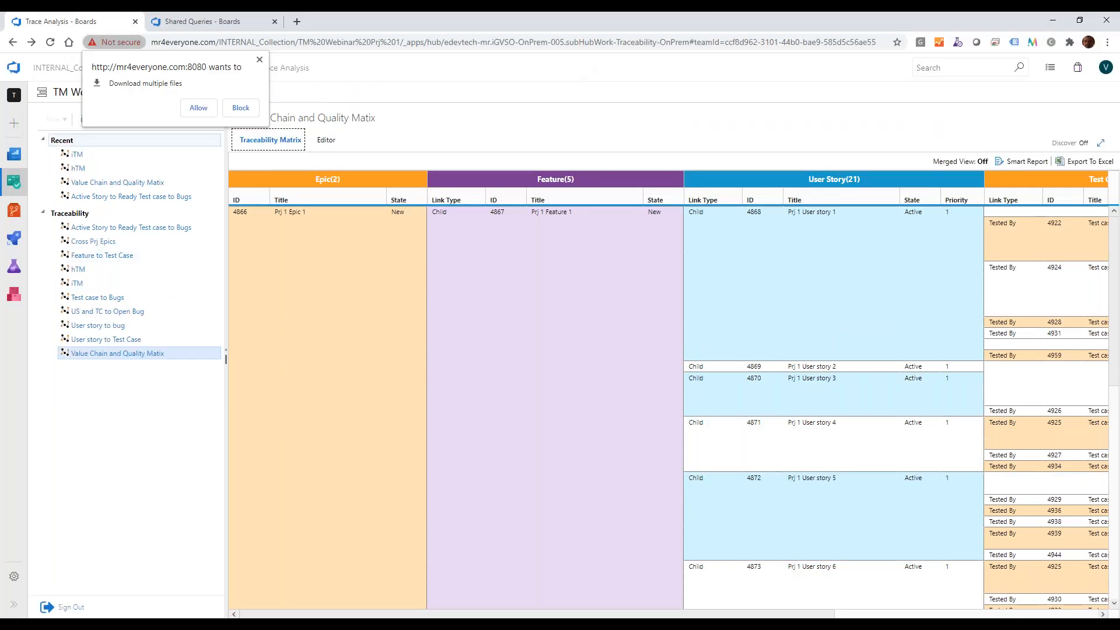
{"action": "left_click", "coordinate": [197, 108]}
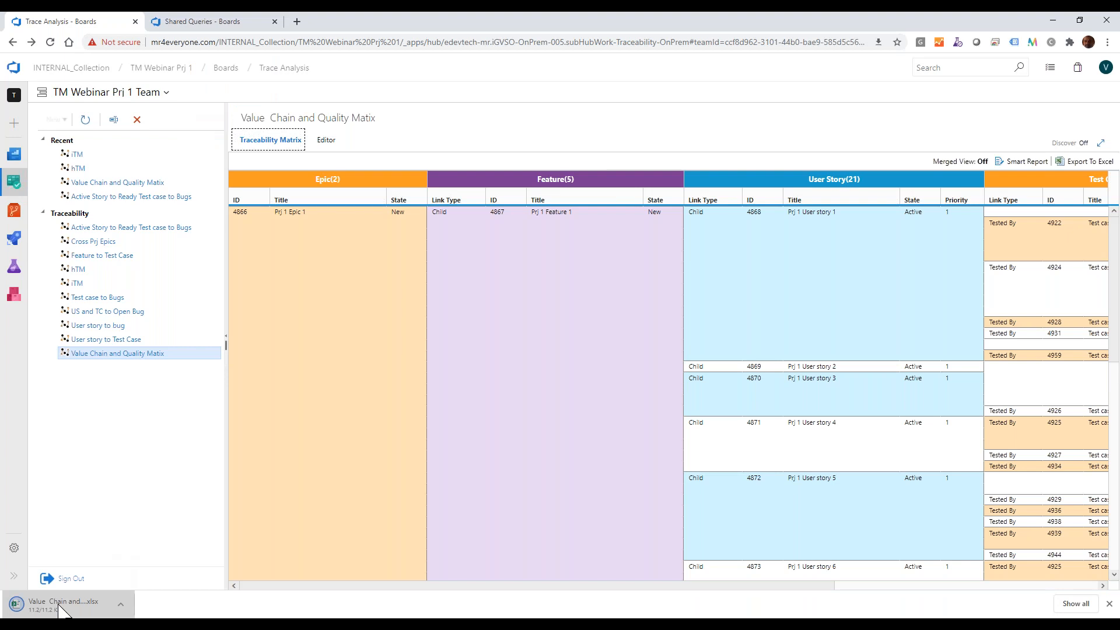
Open the exported Value Chain and Quality Matix workbook in Excel, review it, and return to the browser.
{"action": "left_click", "coordinate": [63, 607]}
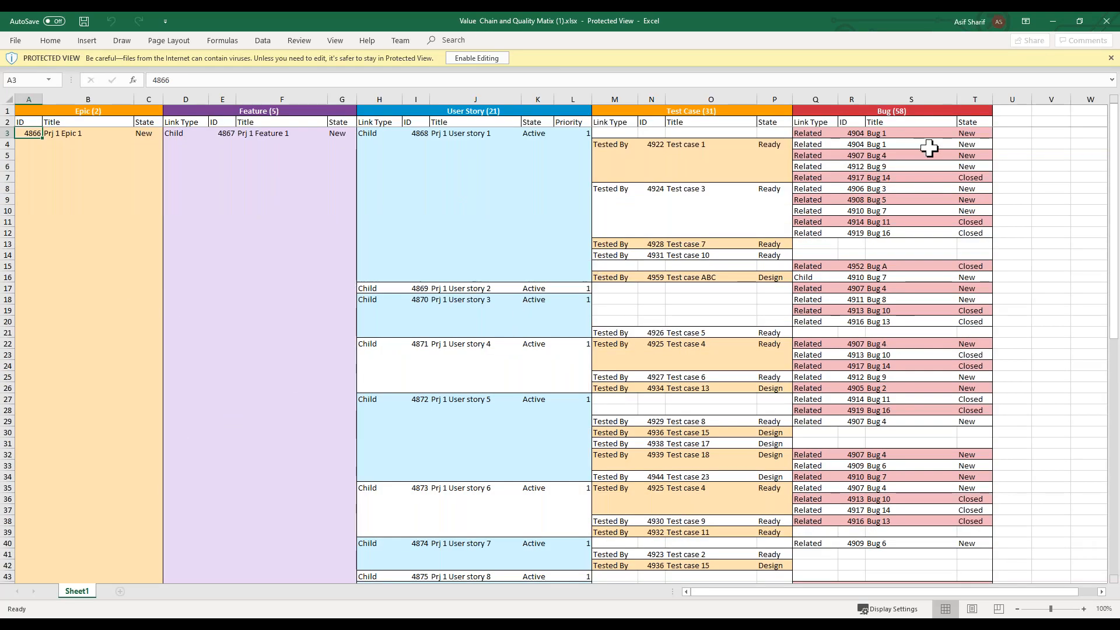
{"action": "left_click", "coordinate": [1053, 23]}
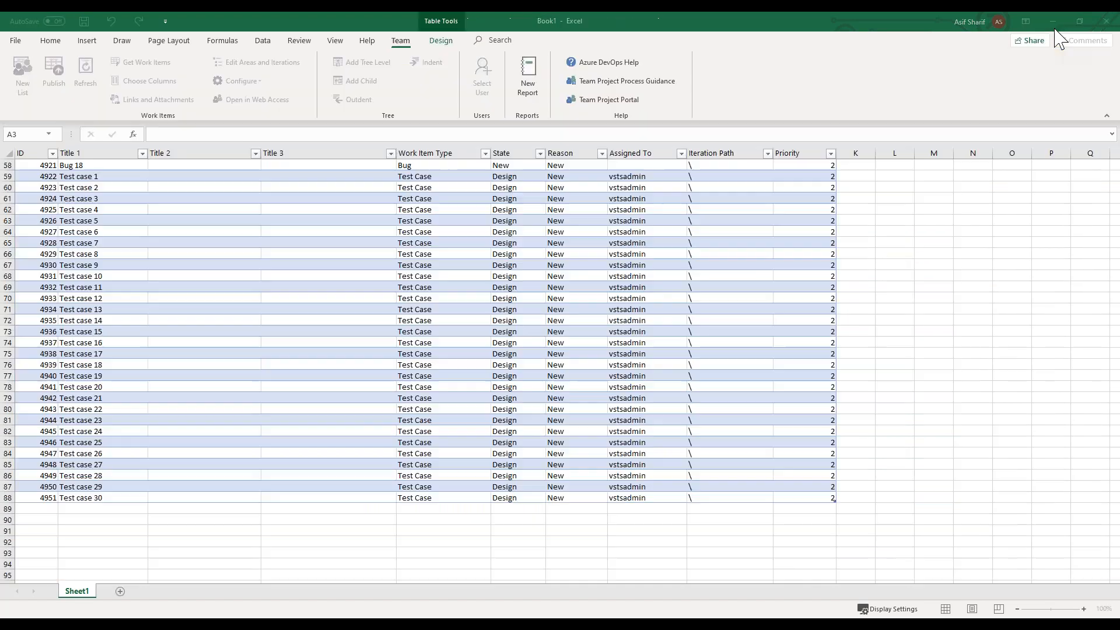
{"action": "left_click", "coordinate": [1053, 24]}
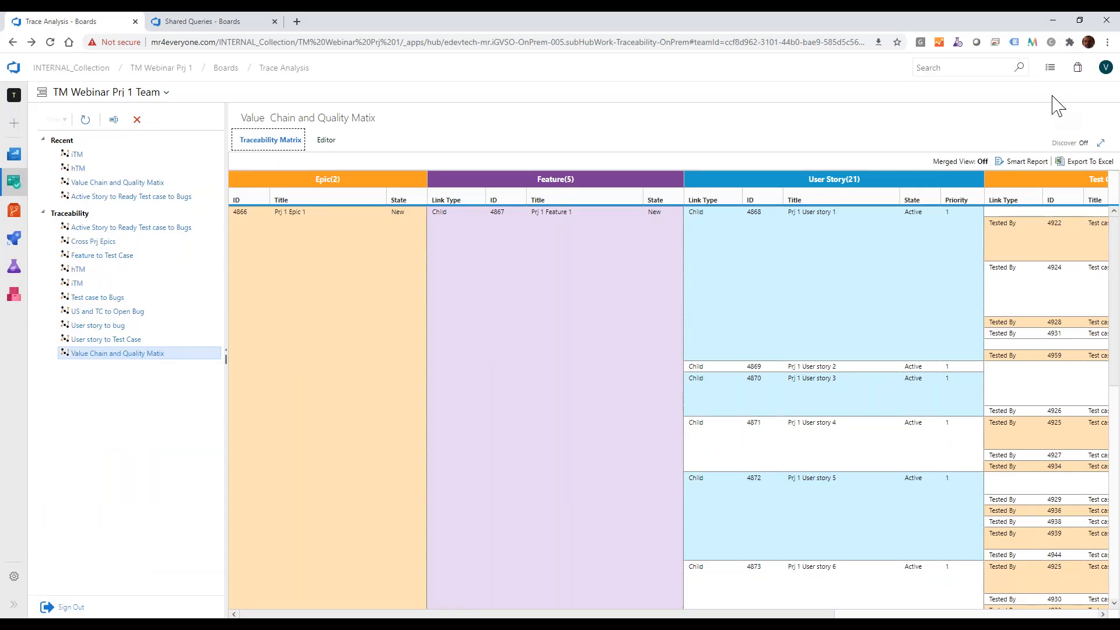
Show the browser in full screen and examine the Value Chain and Quality Matix across to its Bug columns.
{"action": "key", "text": "F11"}
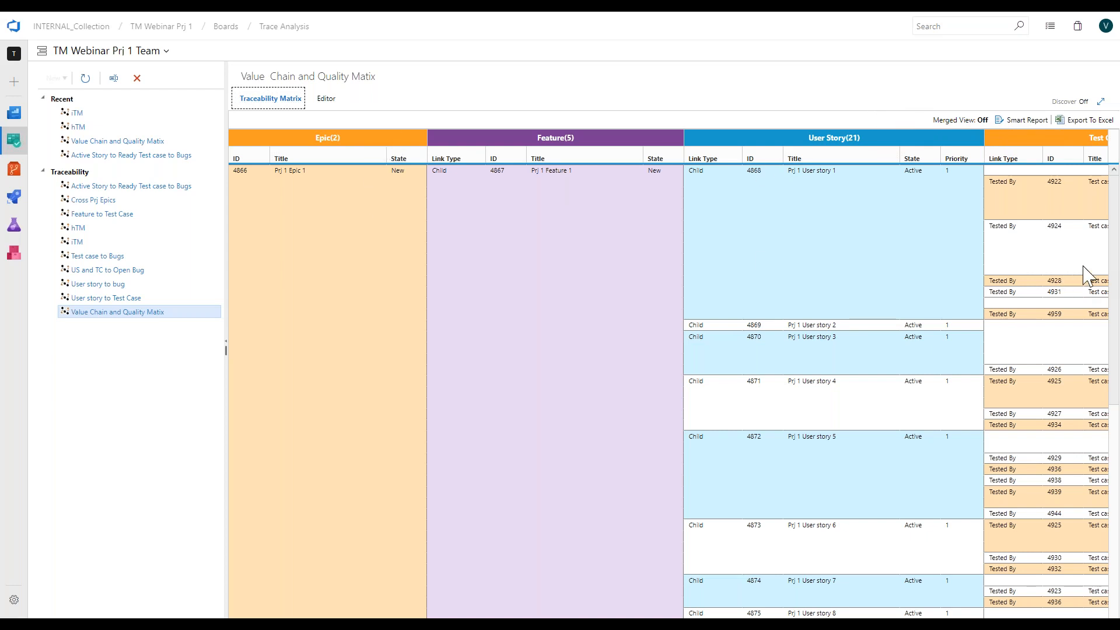
{"action": "mouse_move", "coordinate": [1082, 265]}
{"action": "scroll", "coordinate": [947, 615], "scroll_direction": "right", "scroll_amount": 4}
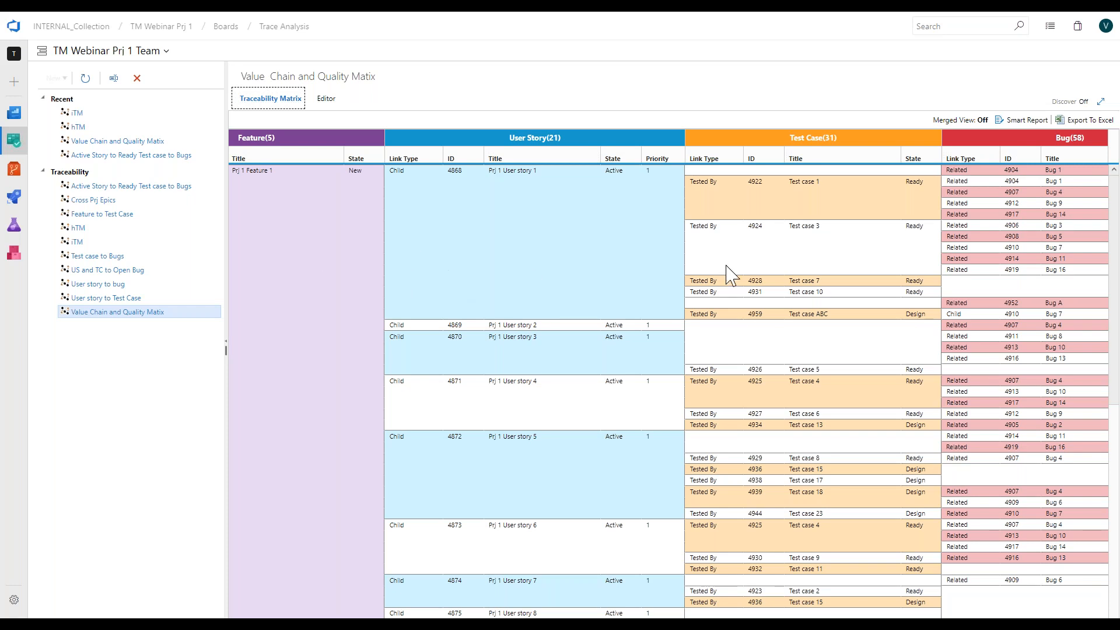
{"action": "mouse_move", "coordinate": [761, 274]}
Open the Discover help, read the Creating Traceability how-to and the list of topics, and close the help.
{"action": "left_click", "coordinate": [1083, 103]}
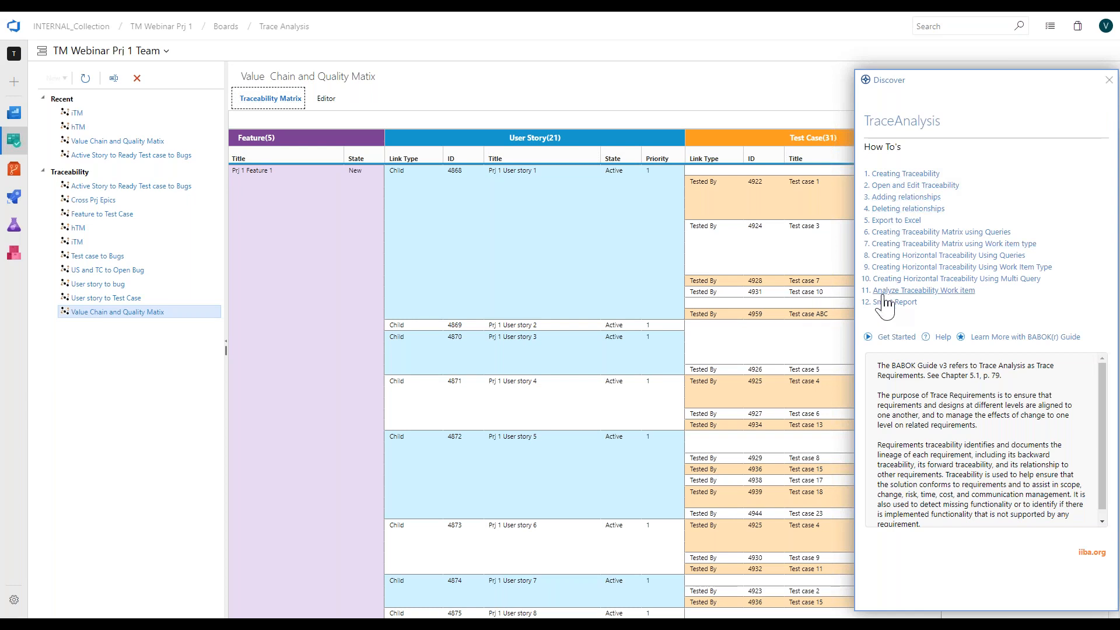
{"action": "left_click", "coordinate": [907, 173]}
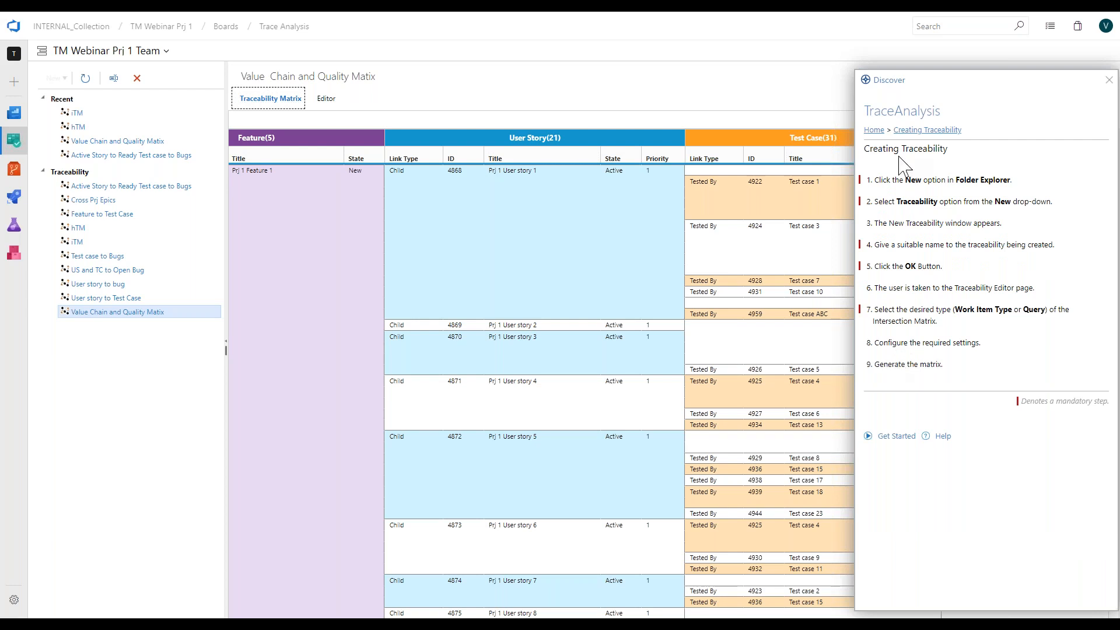
{"action": "left_click", "coordinate": [873, 130]}
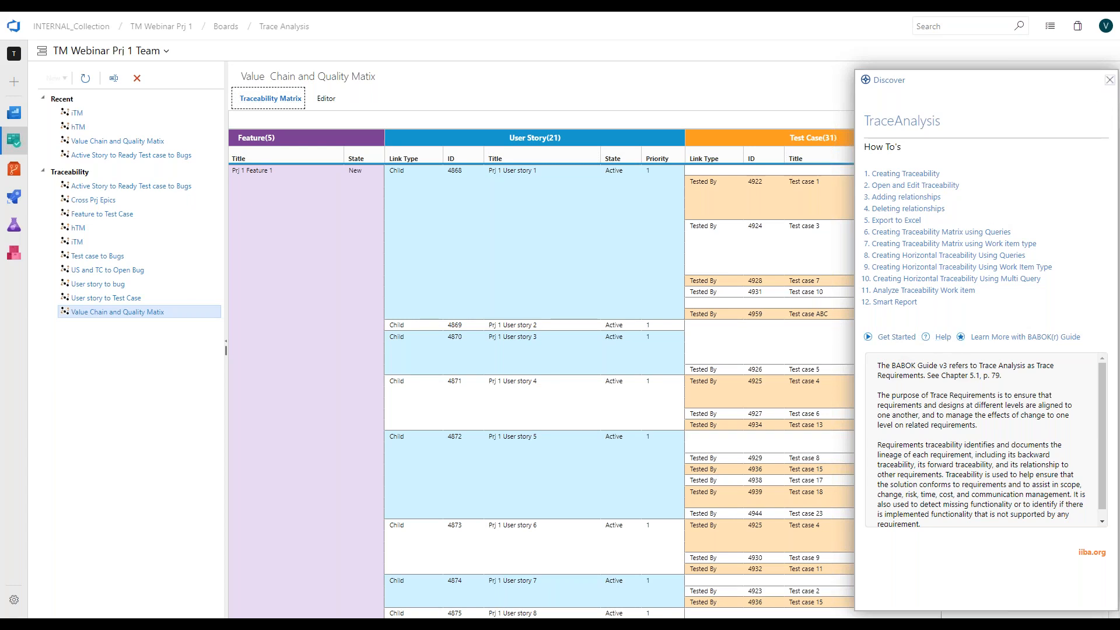
{"action": "left_click", "coordinate": [1109, 80]}
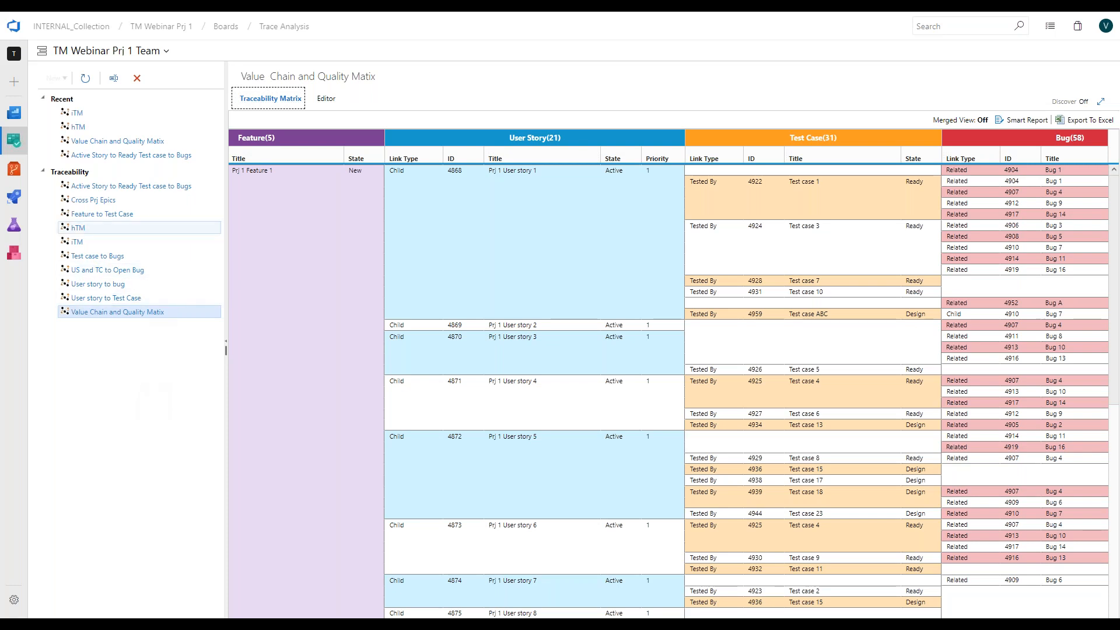
Examine the Active Story to Ready Test case to Bugs matrix and open its definition in the editor.
{"action": "left_click", "coordinate": [190, 195]}
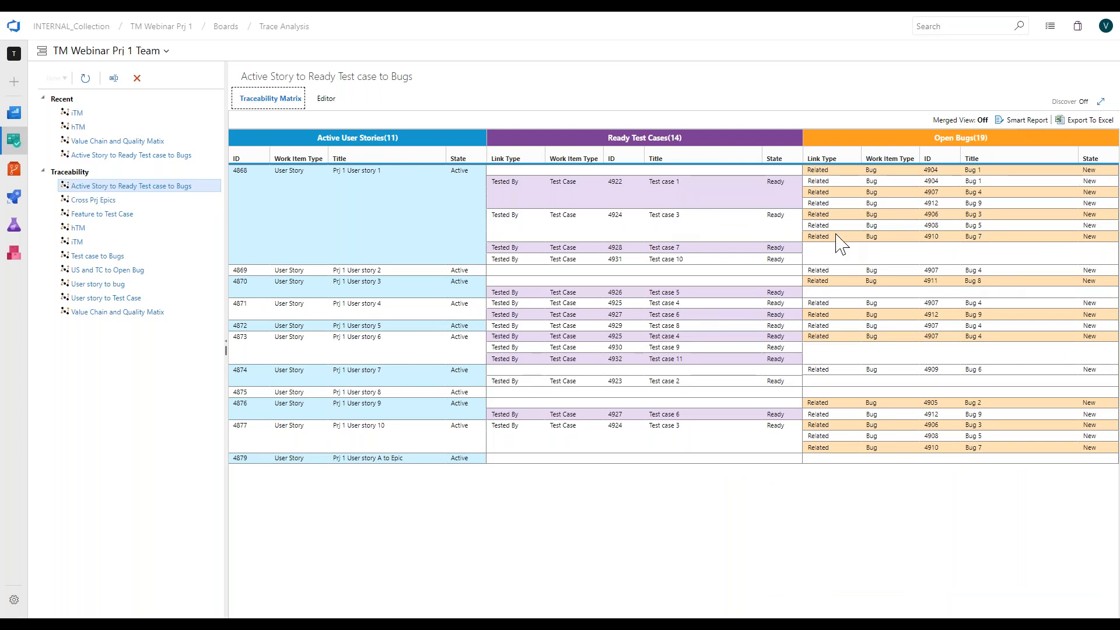
{"action": "mouse_move", "coordinate": [725, 246]}
{"action": "left_click", "coordinate": [322, 102]}
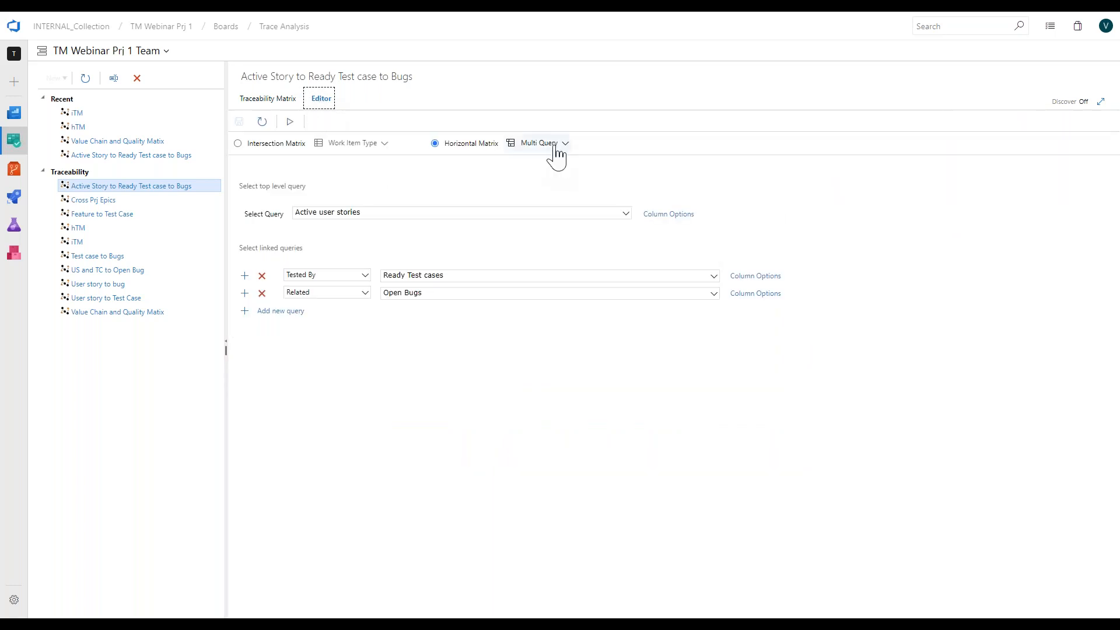
Keep Multi Query as the horizontal matrix source and inspect the Active user stories shared query.
{"action": "left_click", "coordinate": [555, 152]}
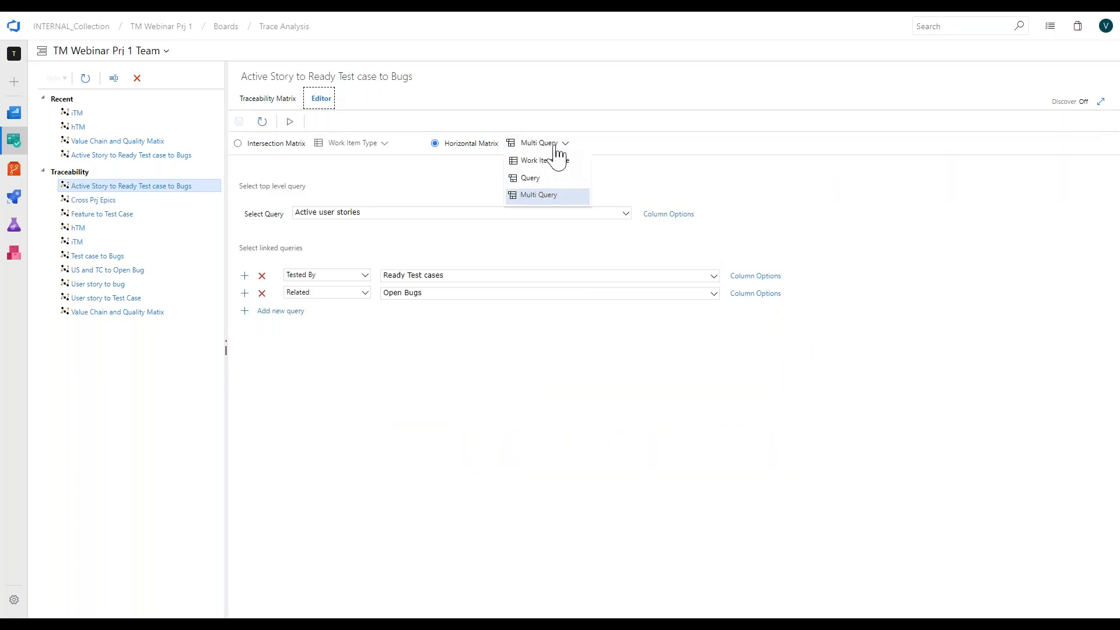
{"action": "left_click", "coordinate": [557, 196]}
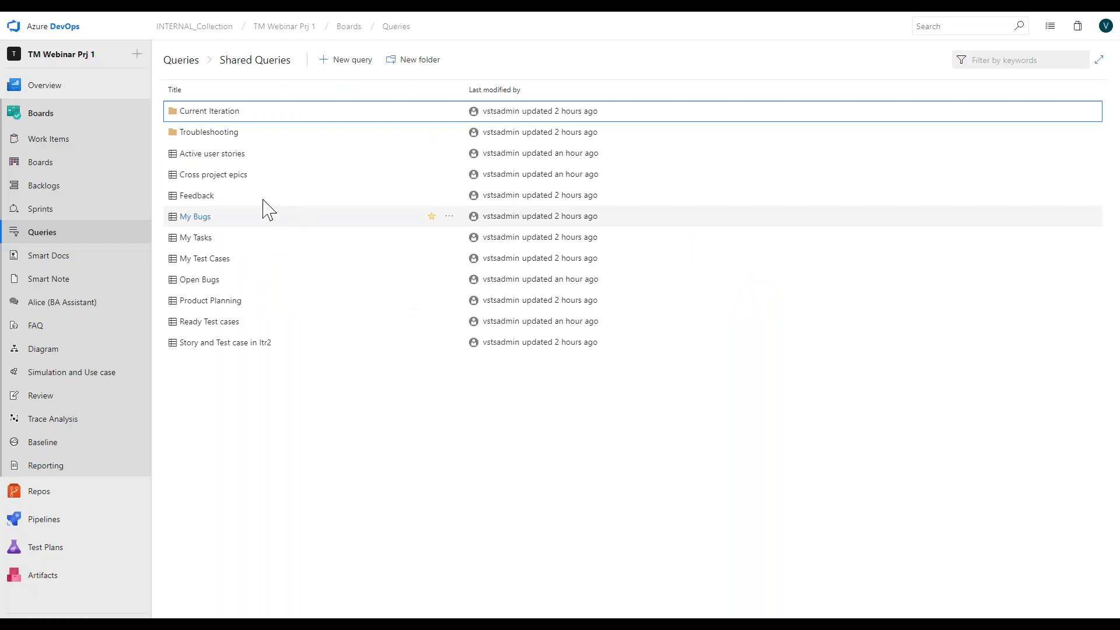
{"action": "left_click", "coordinate": [227, 155]}
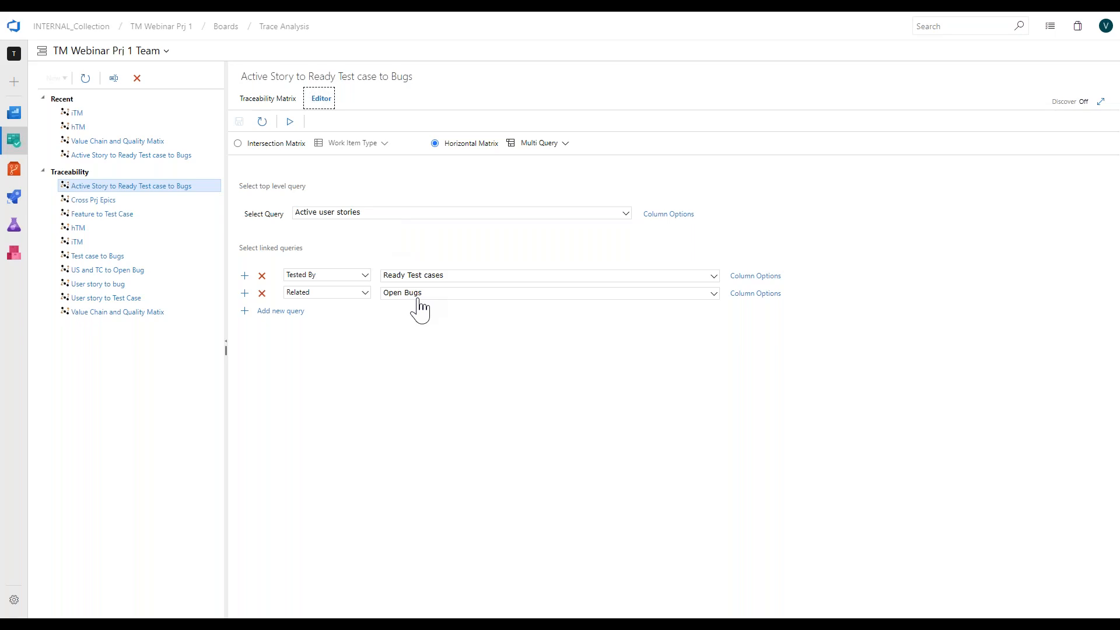
Compare the Work Item Type source with Multi Query, restore Multi Query, and view the resulting matrix.
{"action": "left_click", "coordinate": [548, 150]}
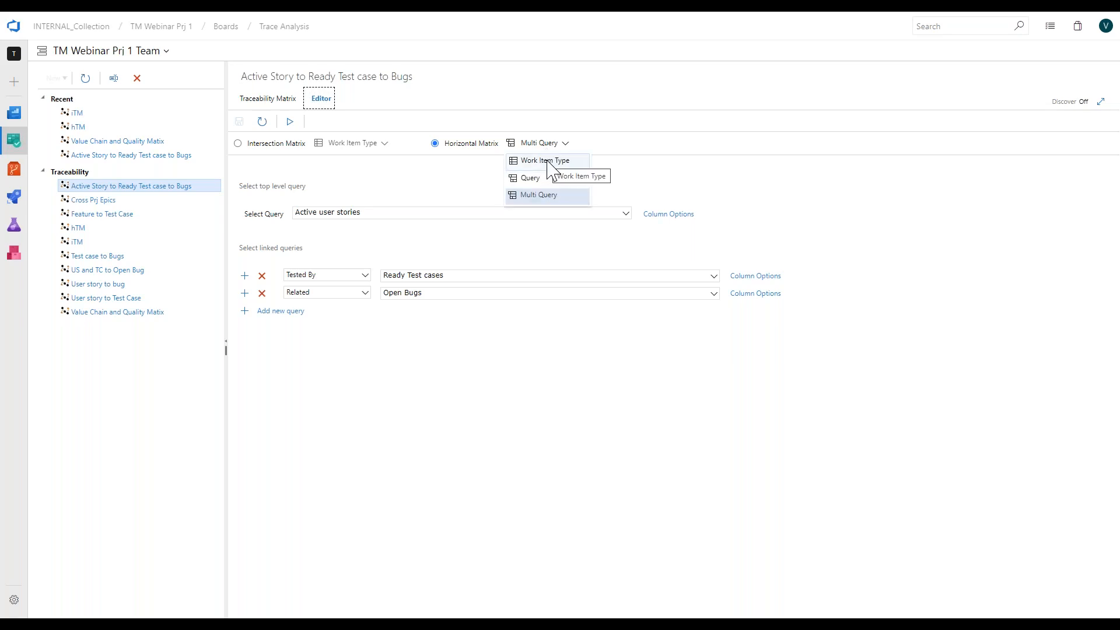
{"action": "left_click", "coordinate": [547, 161]}
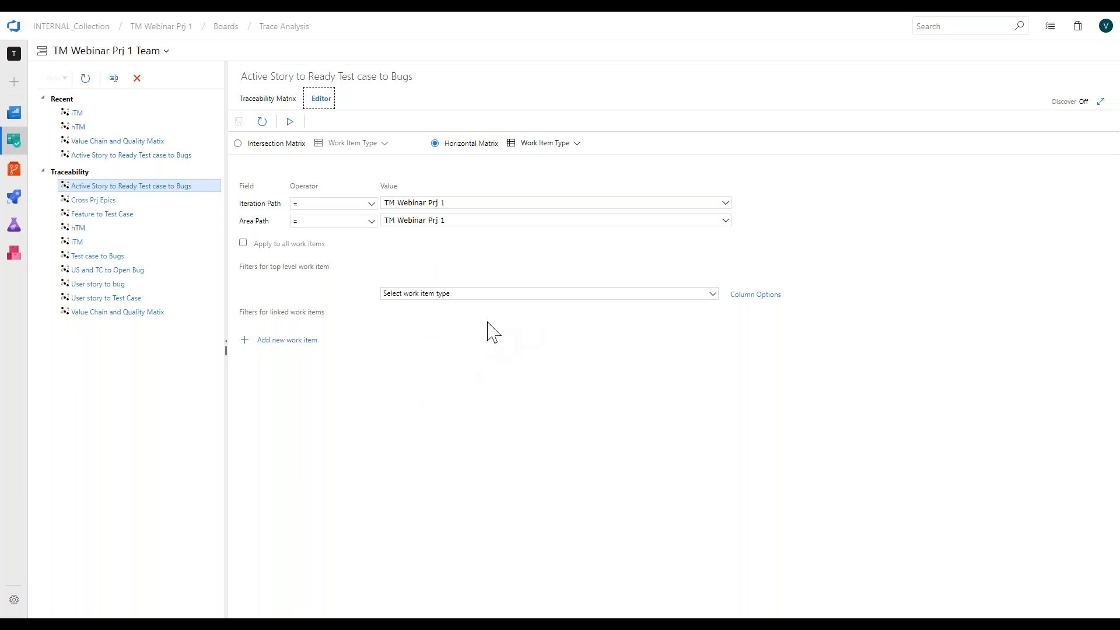
{"action": "left_click", "coordinate": [528, 144]}
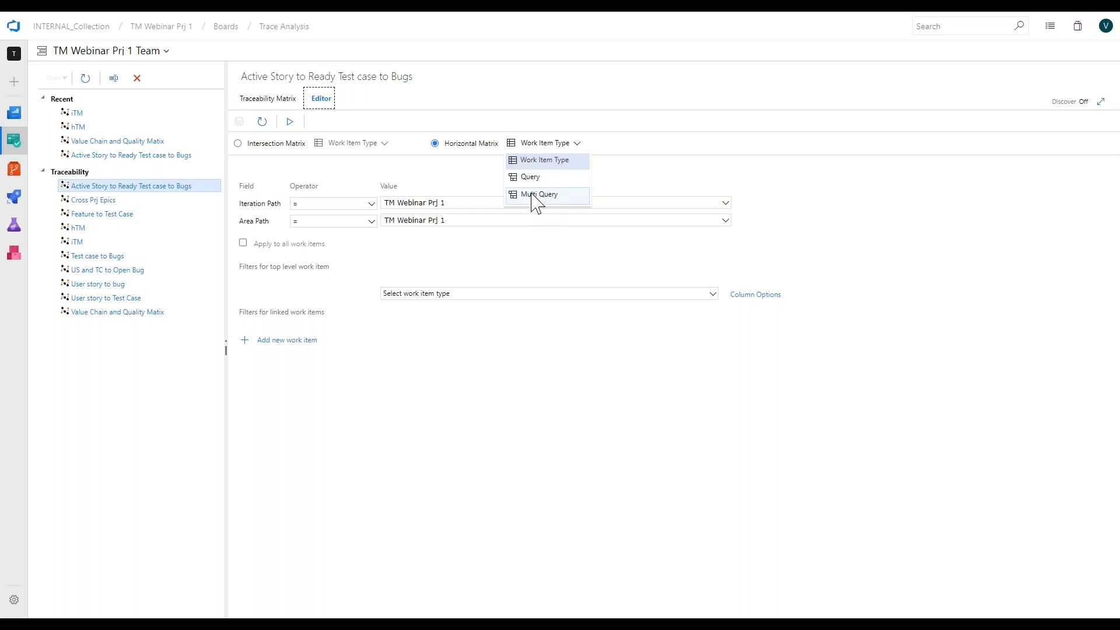
{"action": "left_click", "coordinate": [535, 198]}
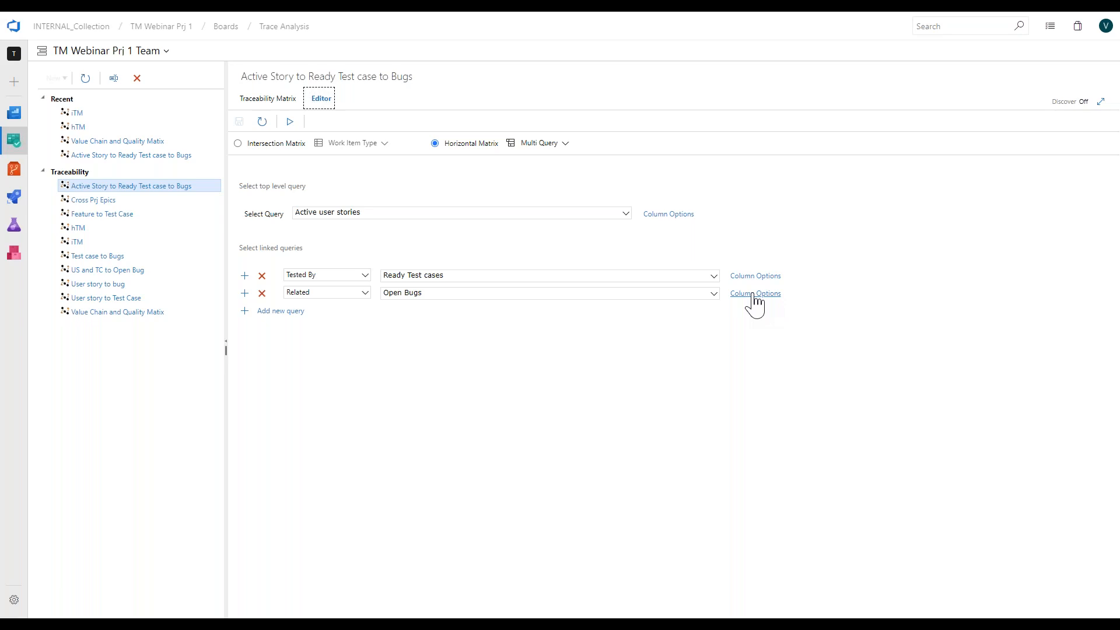
{"action": "left_click", "coordinate": [284, 102]}
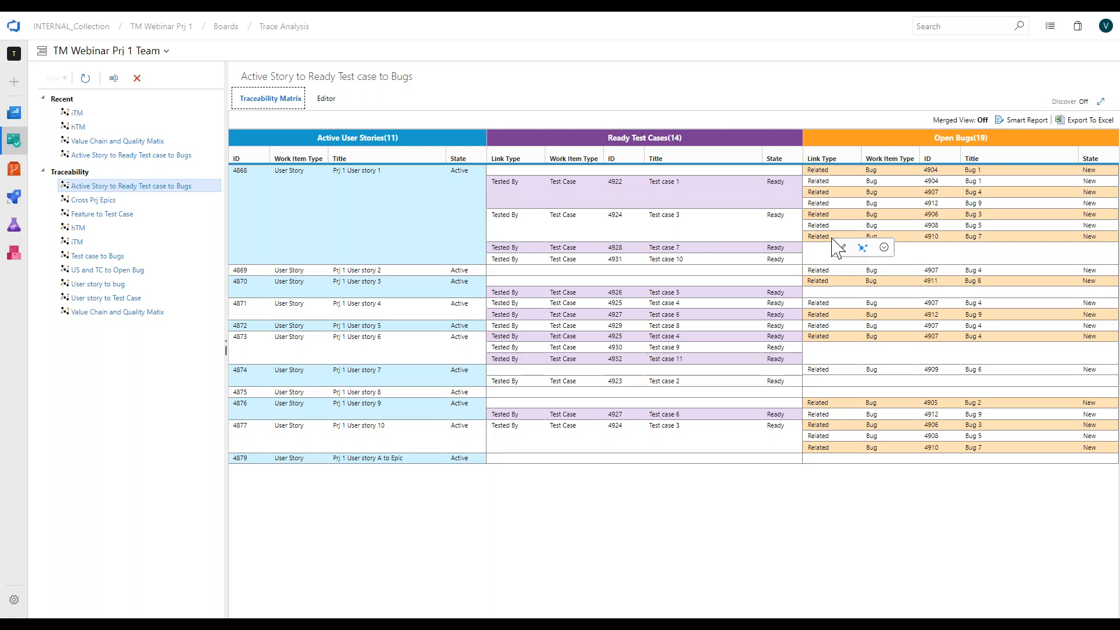
Open the Cross Prj Epics matrix and inspect its definition, keeping Query as the horizontal matrix source.
{"action": "left_click", "coordinate": [181, 199]}
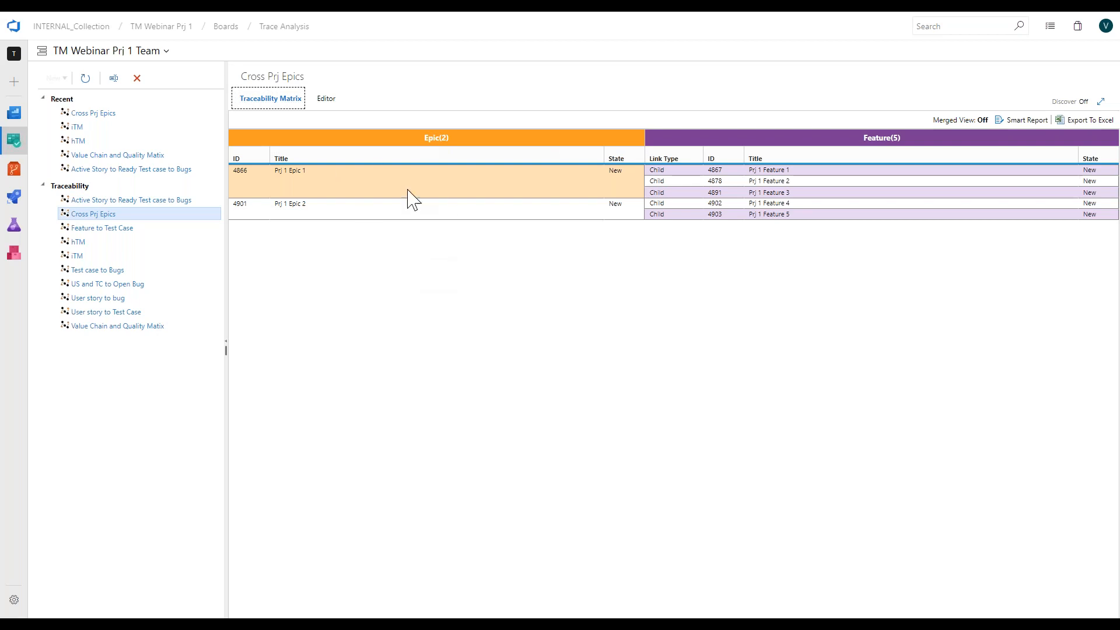
{"action": "left_click", "coordinate": [326, 105]}
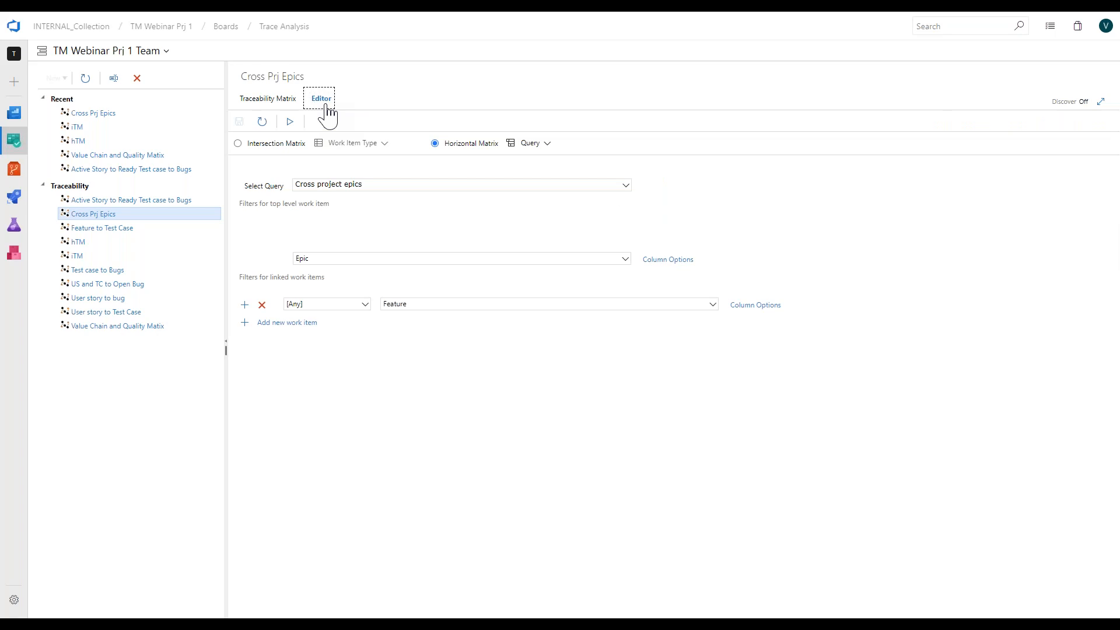
{"action": "left_click", "coordinate": [528, 143]}
{"action": "left_click", "coordinate": [529, 178]}
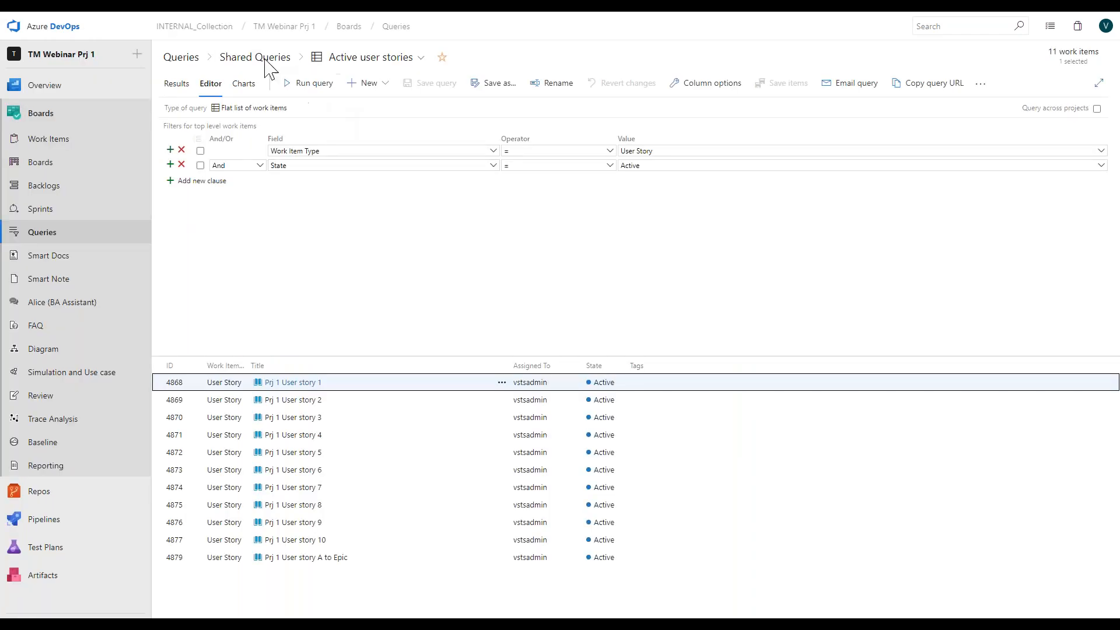
Open the Cross project epics shared query and examine its filter clauses.
{"action": "left_click", "coordinate": [255, 57]}
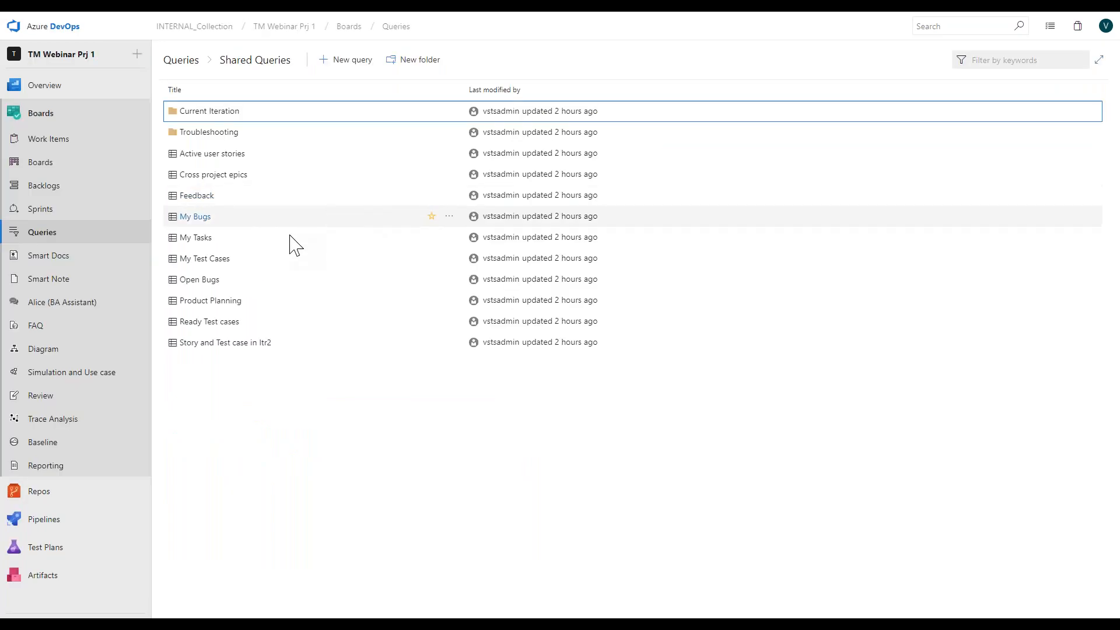
{"action": "left_click", "coordinate": [213, 175]}
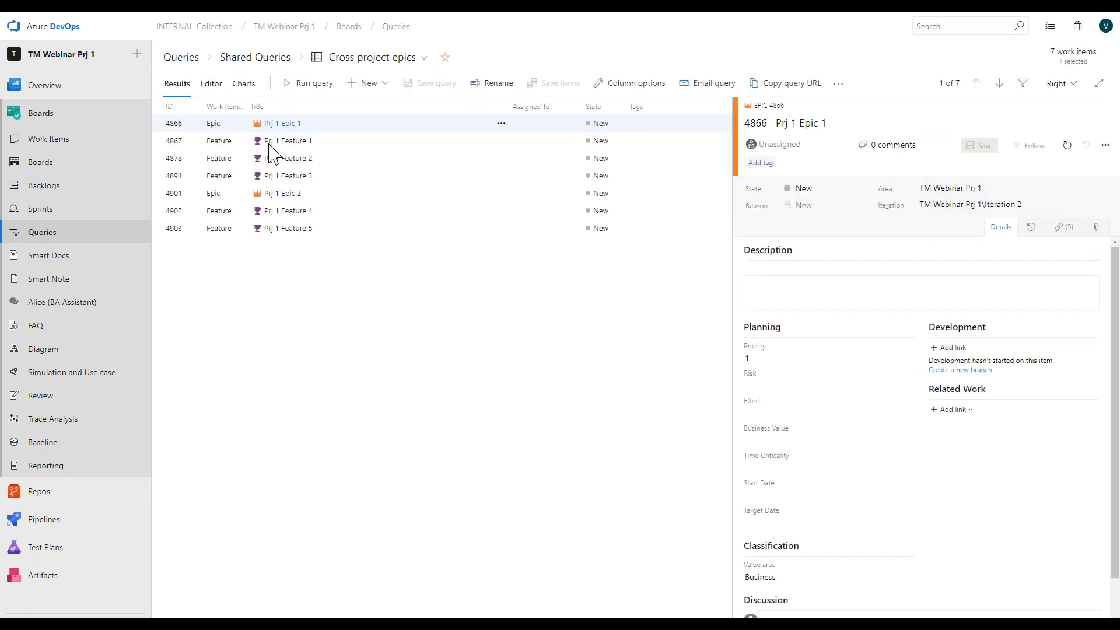
{"action": "left_click", "coordinate": [216, 85]}
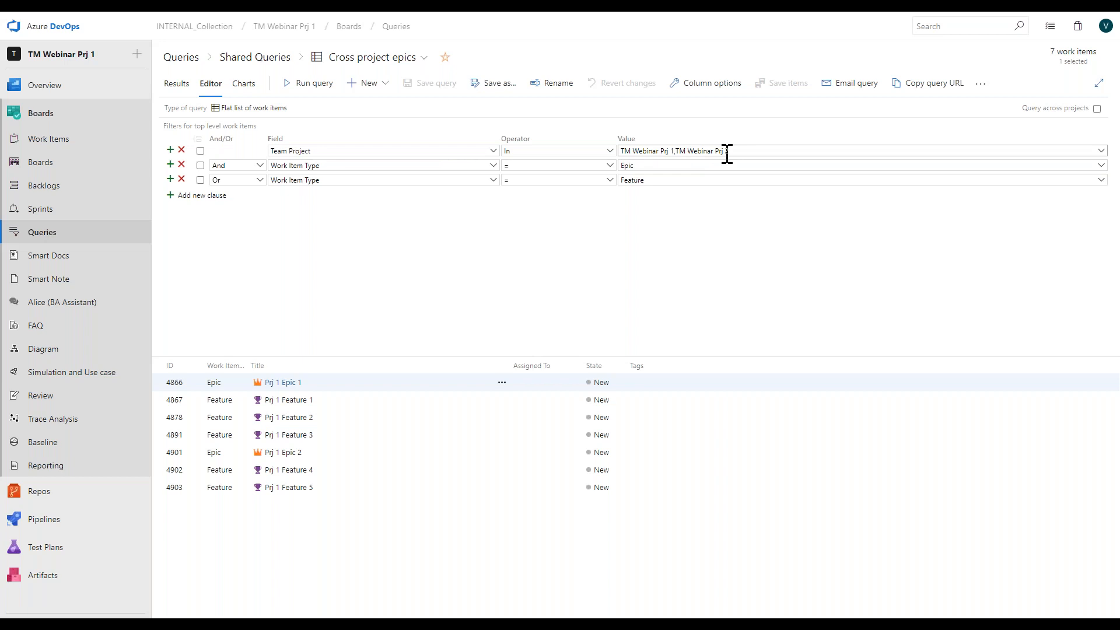
Turn Query across projects on and off again, and highlight Prj 1 Feature 2 and Feature 3 in the results.
{"action": "left_click", "coordinate": [1096, 109]}
{"action": "left_click", "coordinate": [1096, 109]}
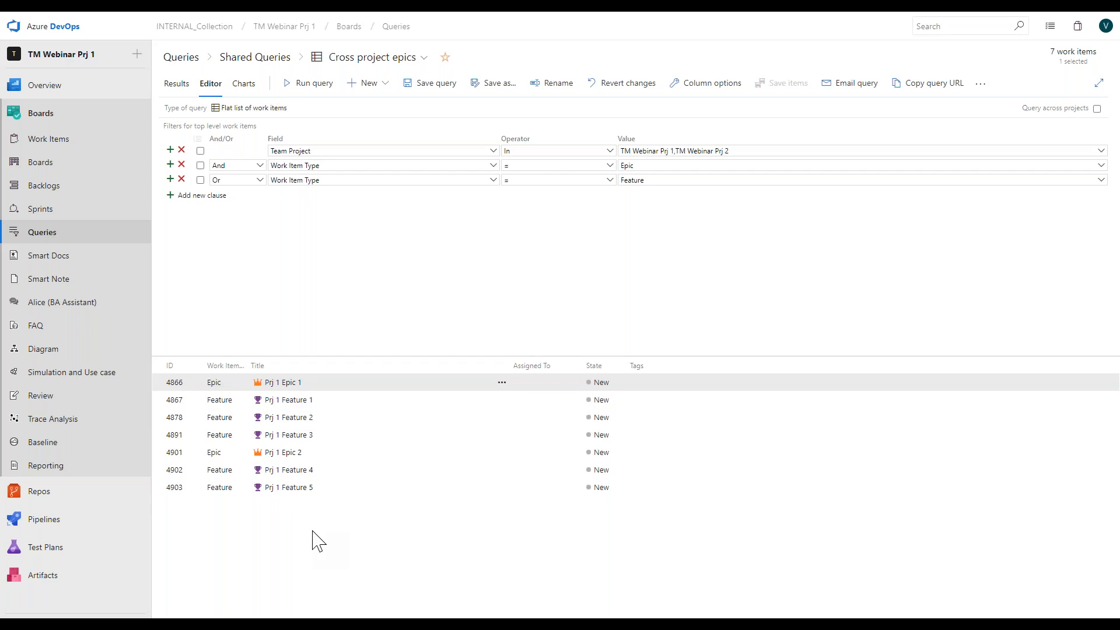
{"action": "left_click", "coordinate": [356, 423]}
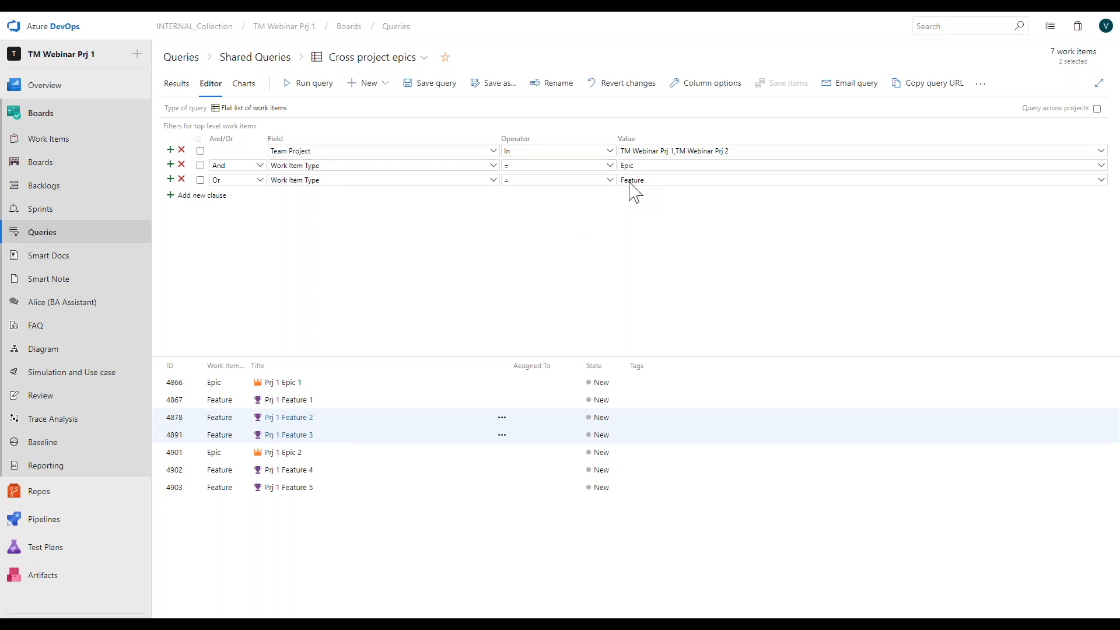
Return to the Cross Prj Epics definition and view its epic-to-feature matrix.
{"action": "left_click", "coordinate": [529, 221]}
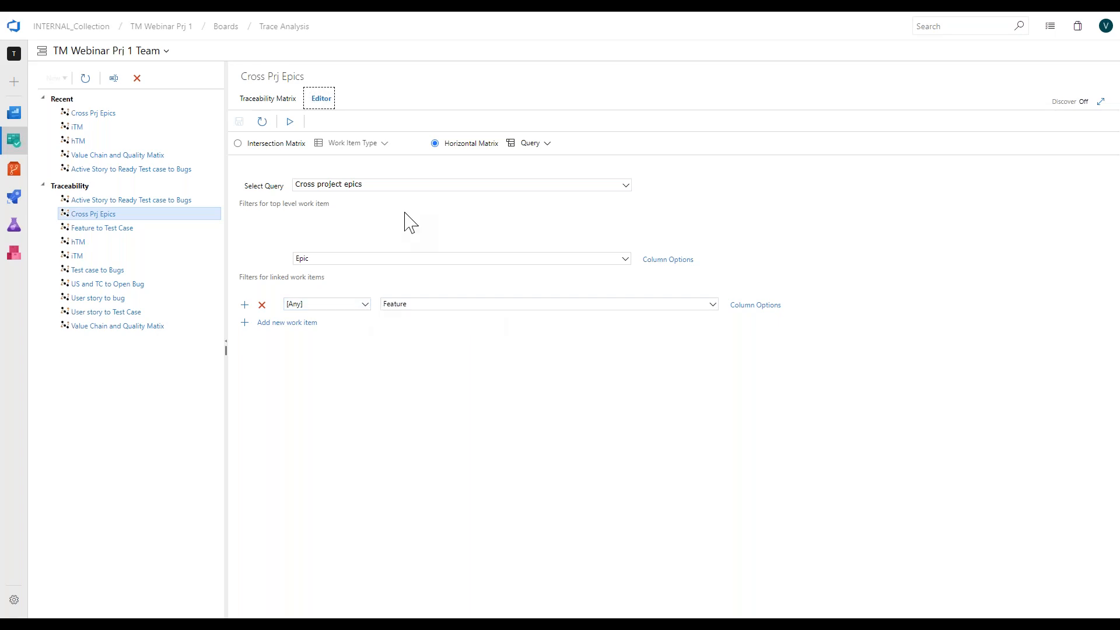
{"action": "left_click", "coordinate": [282, 101]}
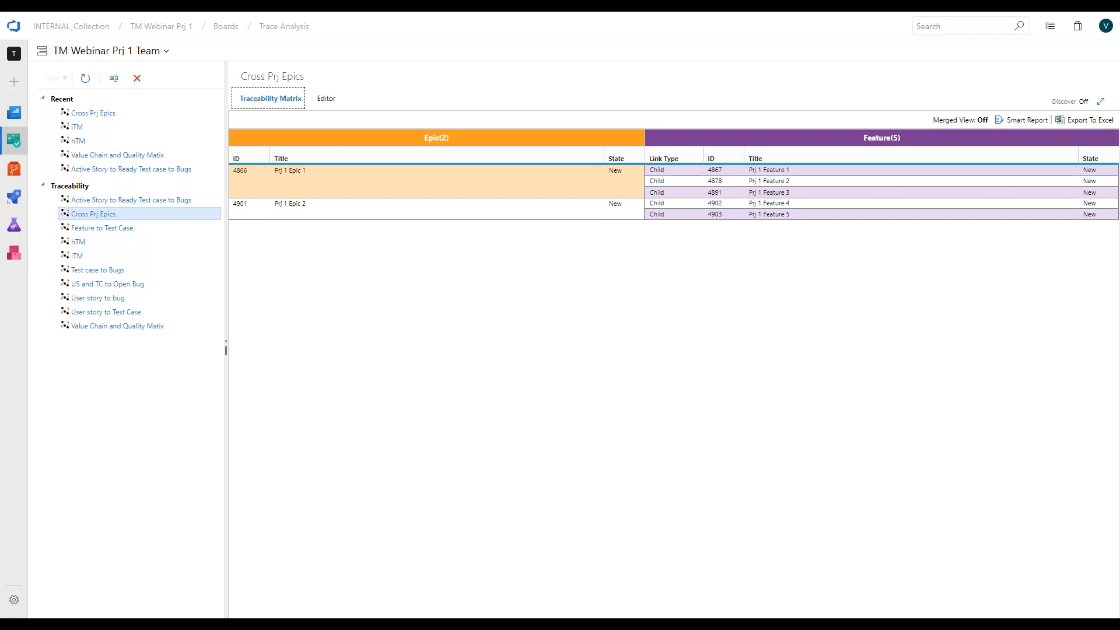
Bring up the BABOK Demo browser window, maximize it, and examine the Requirements Decomp matrix across to its Test Case and Bug columns.
{"action": "left_click_drag", "start_coordinate": [1119, 201], "coordinate": [701, 159]}
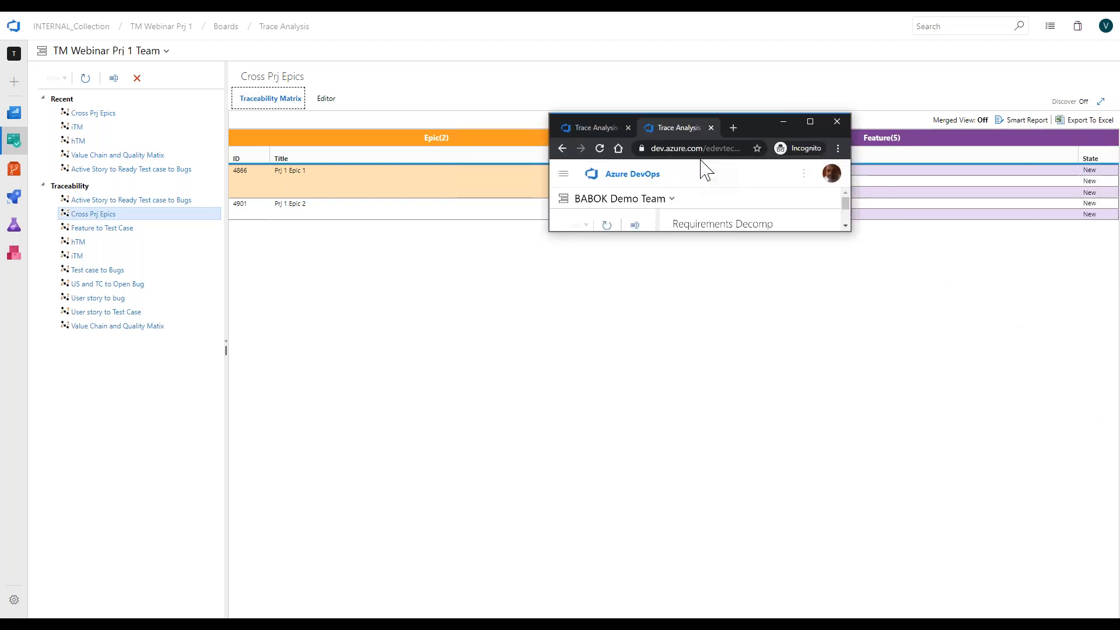
{"action": "left_click", "coordinate": [814, 122]}
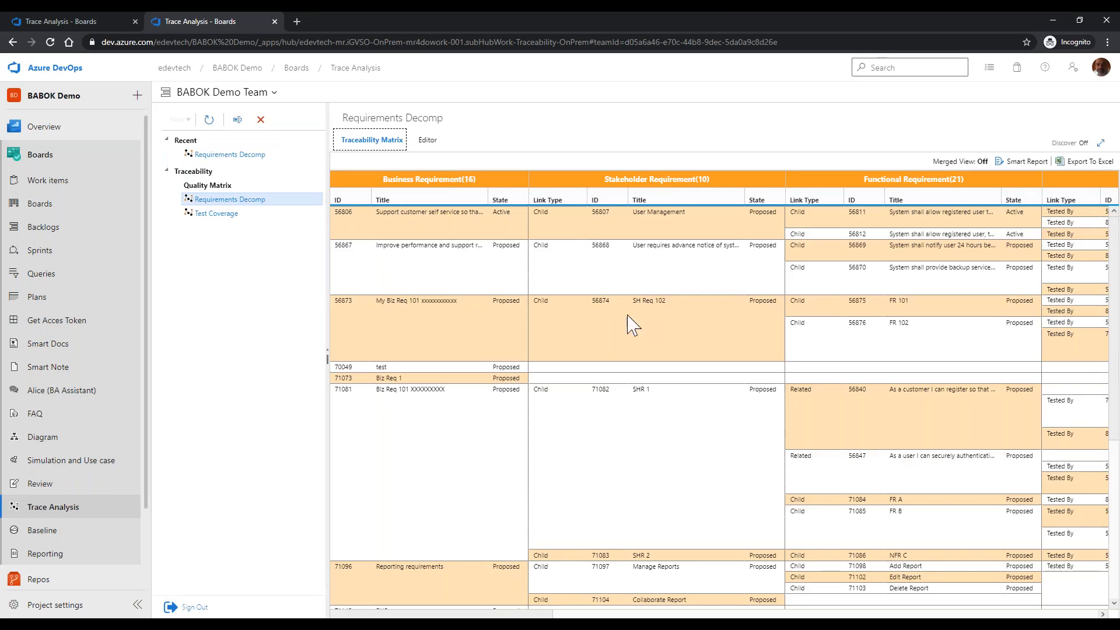
{"action": "left_click_drag", "start_coordinate": [533, 613], "coordinate": [648, 613]}
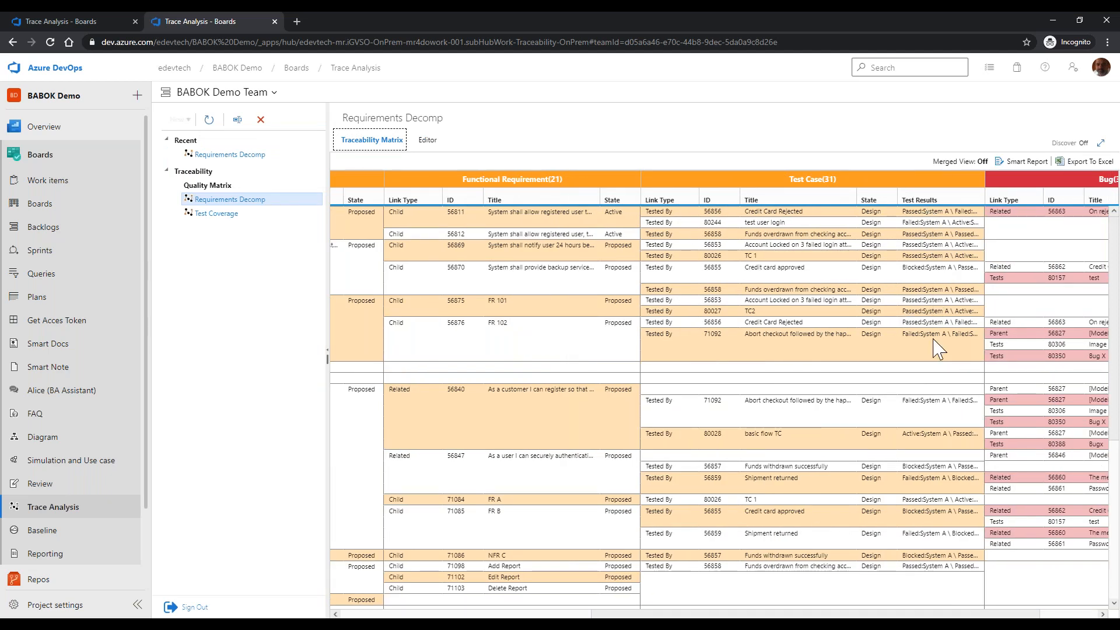
{"action": "mouse_move", "coordinate": [937, 349]}
Open the Requirements Decomp definition and inspect the Test Results column in the Test Case column options.
{"action": "left_click", "coordinate": [424, 145]}
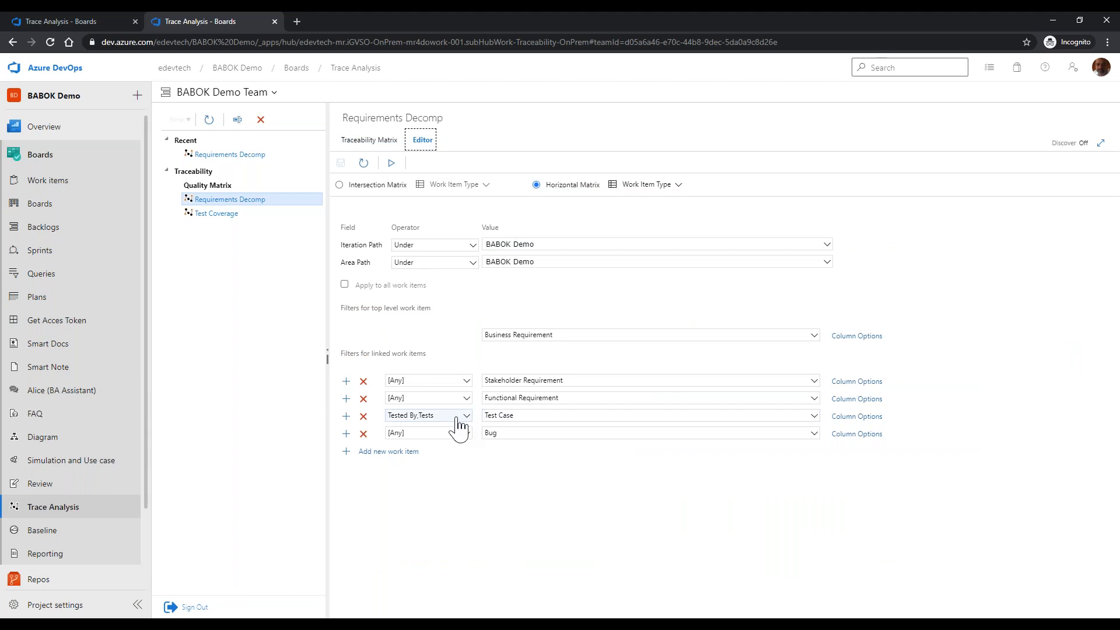
{"action": "left_click", "coordinate": [852, 418]}
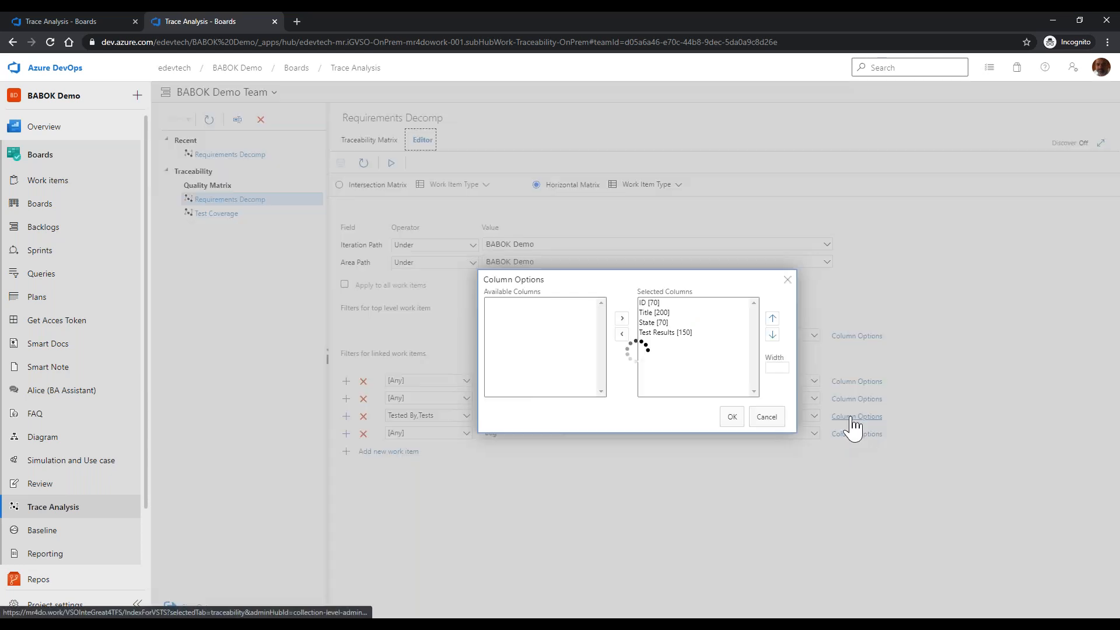
{"action": "left_click", "coordinate": [664, 335]}
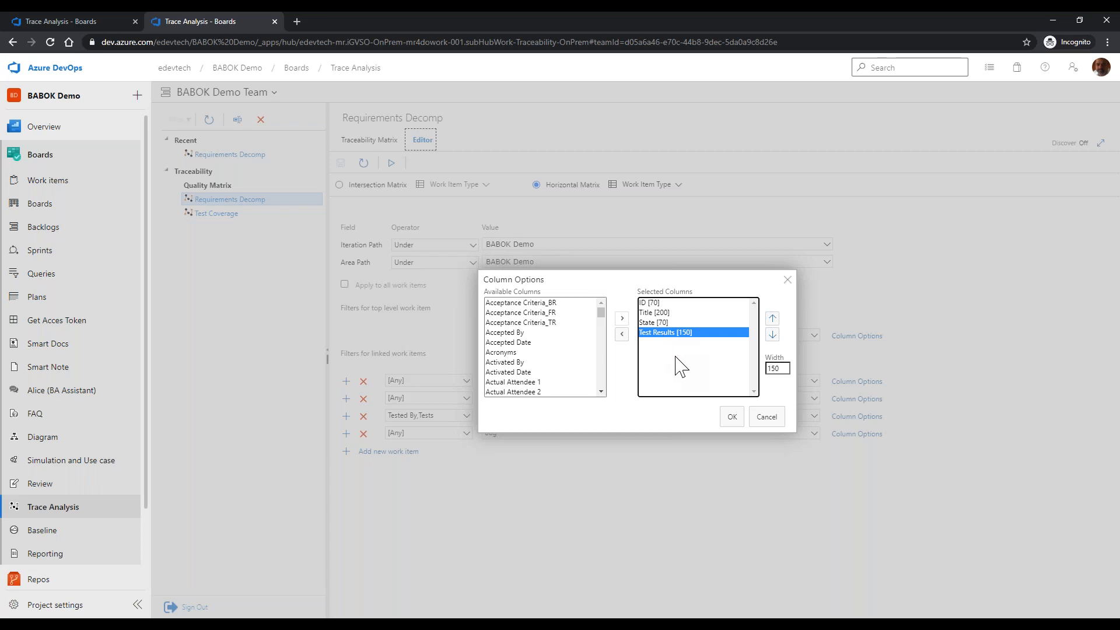
Cancel the column options and open the definition of the User story to Test Case matrix in TM Webinar Prj 1.
{"action": "left_click", "coordinate": [761, 418]}
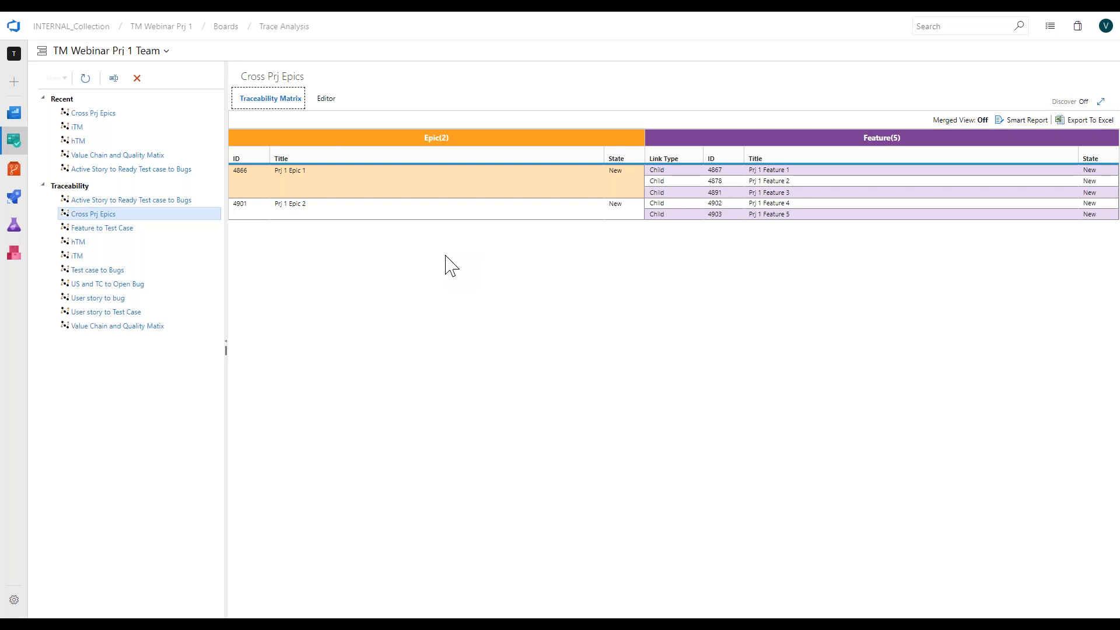
{"action": "left_click", "coordinate": [130, 315]}
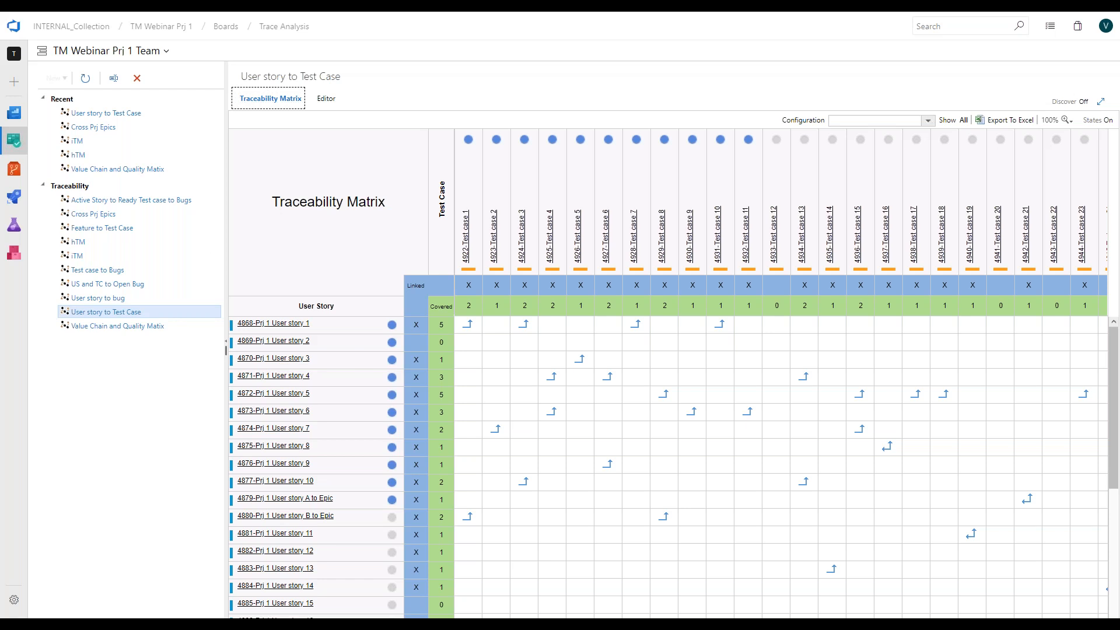
{"action": "left_click", "coordinate": [324, 100]}
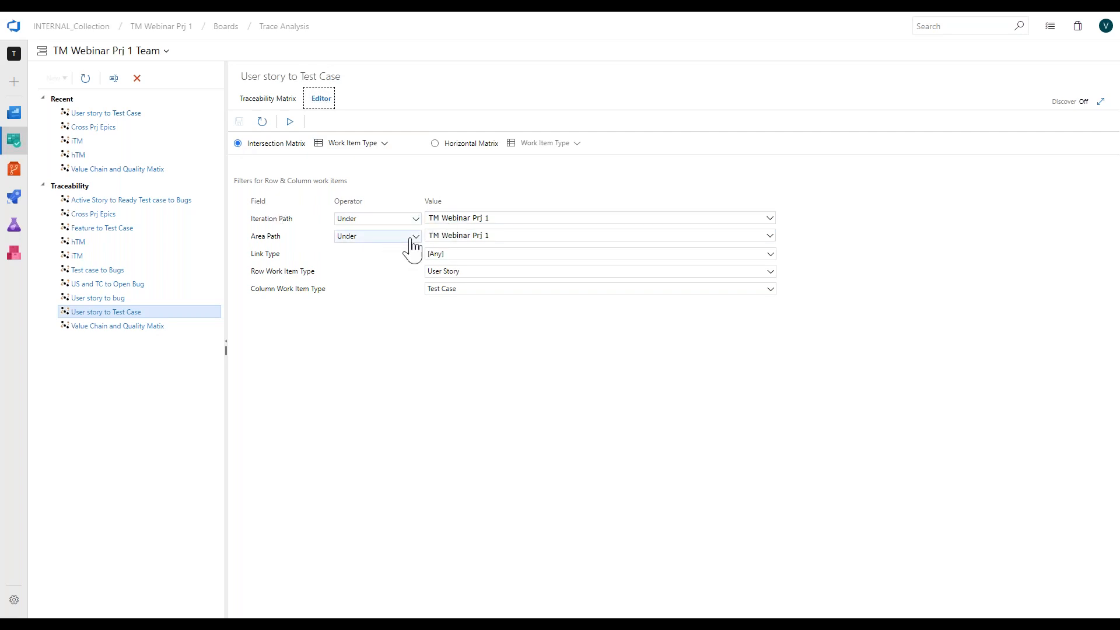
Inspect the intersection matrix source choices and the Link Type options, toggling all link types off and back to [Any].
{"action": "left_click", "coordinate": [381, 144]}
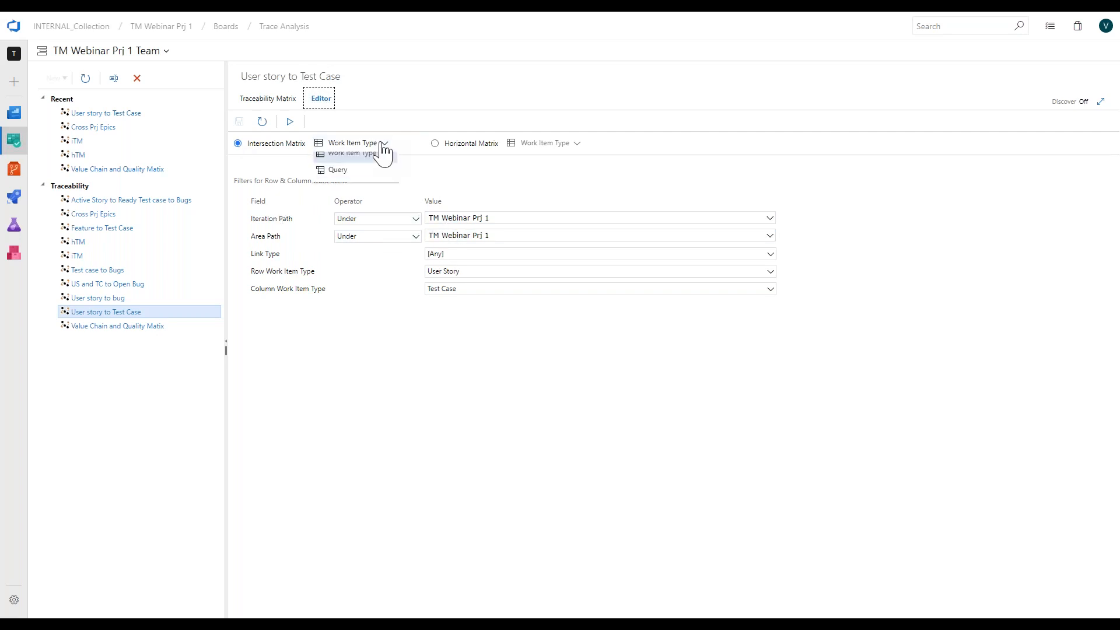
{"action": "left_click", "coordinate": [374, 159]}
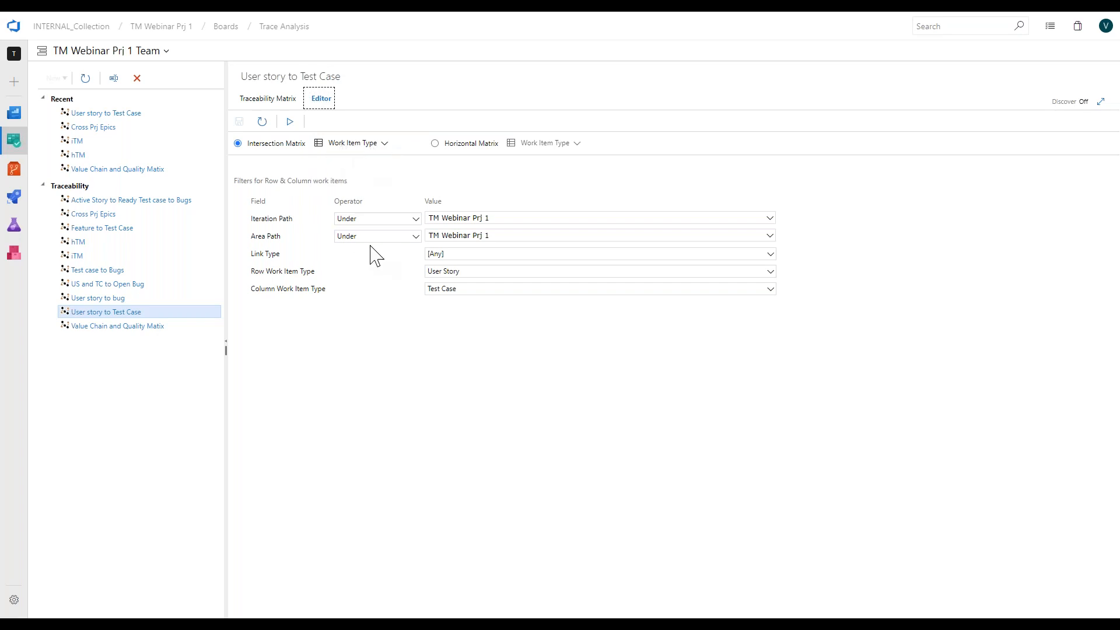
{"action": "left_click", "coordinate": [438, 254]}
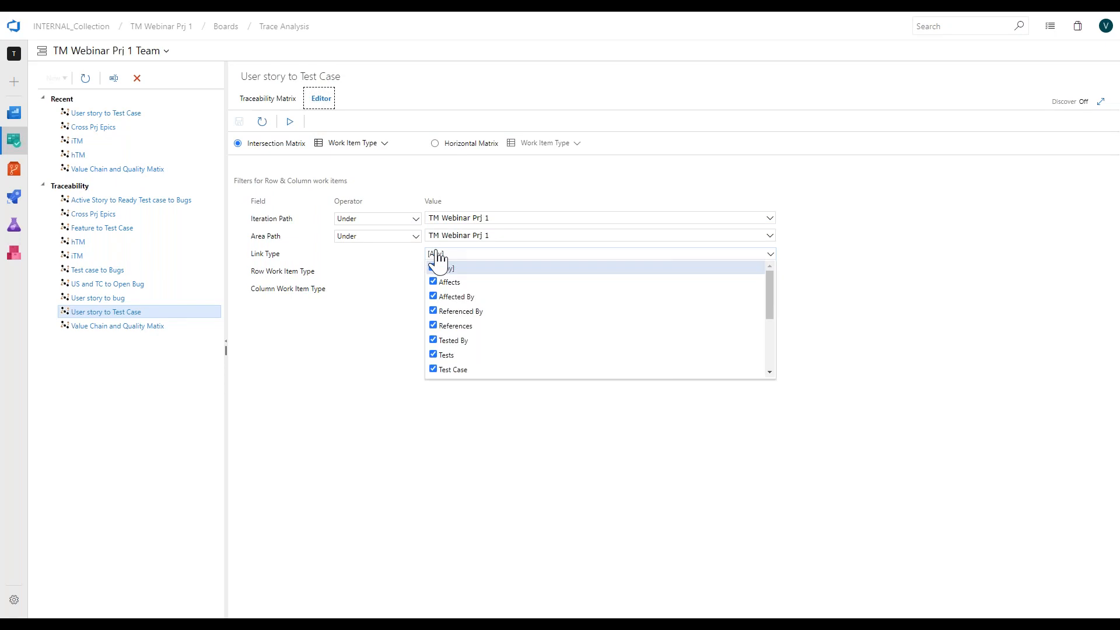
{"action": "left_click", "coordinate": [397, 322]}
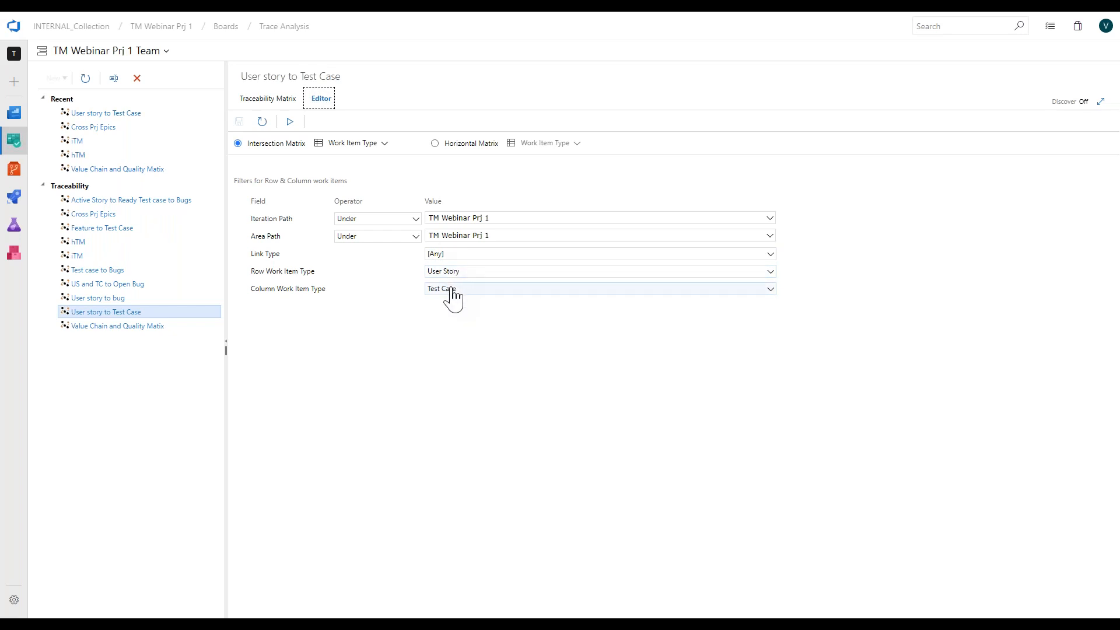
{"action": "left_click", "coordinate": [448, 259]}
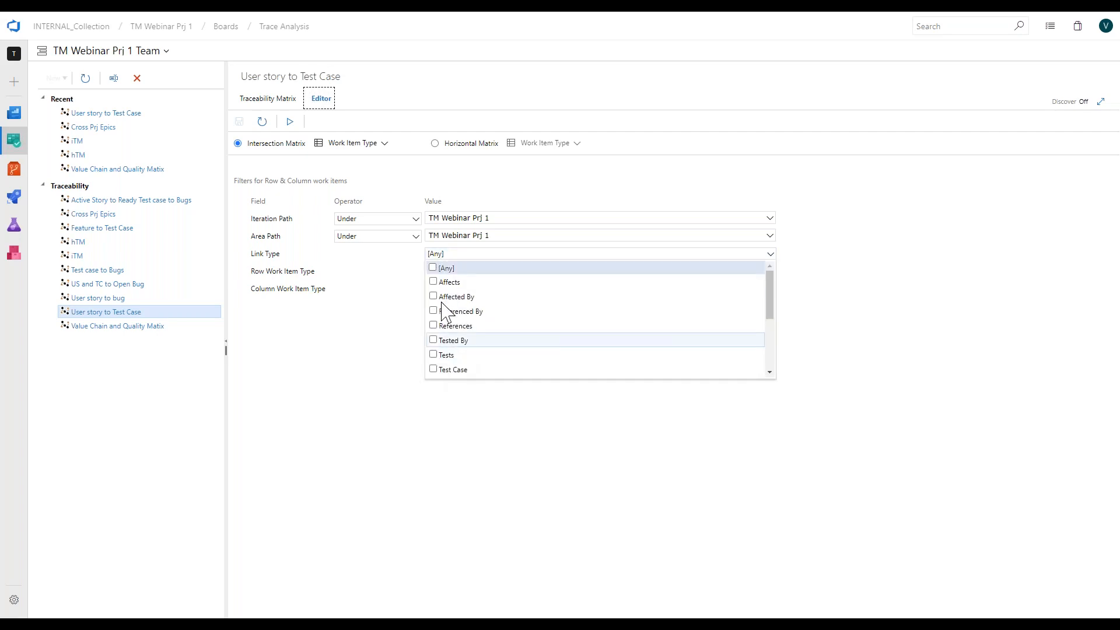
{"action": "left_click", "coordinate": [433, 269]}
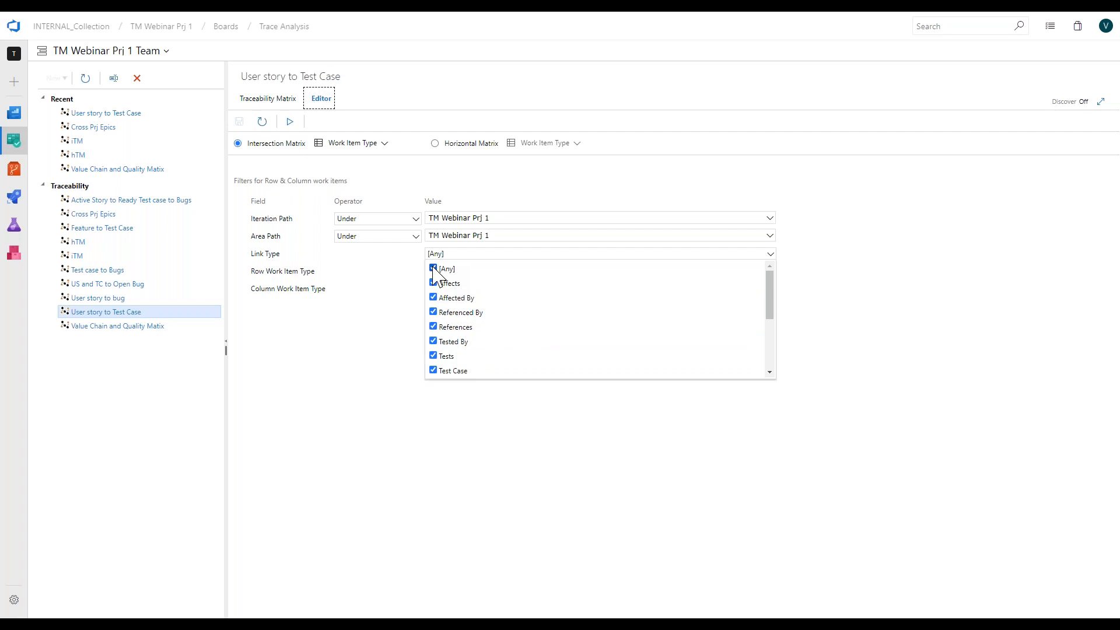
{"action": "left_click", "coordinate": [413, 320]}
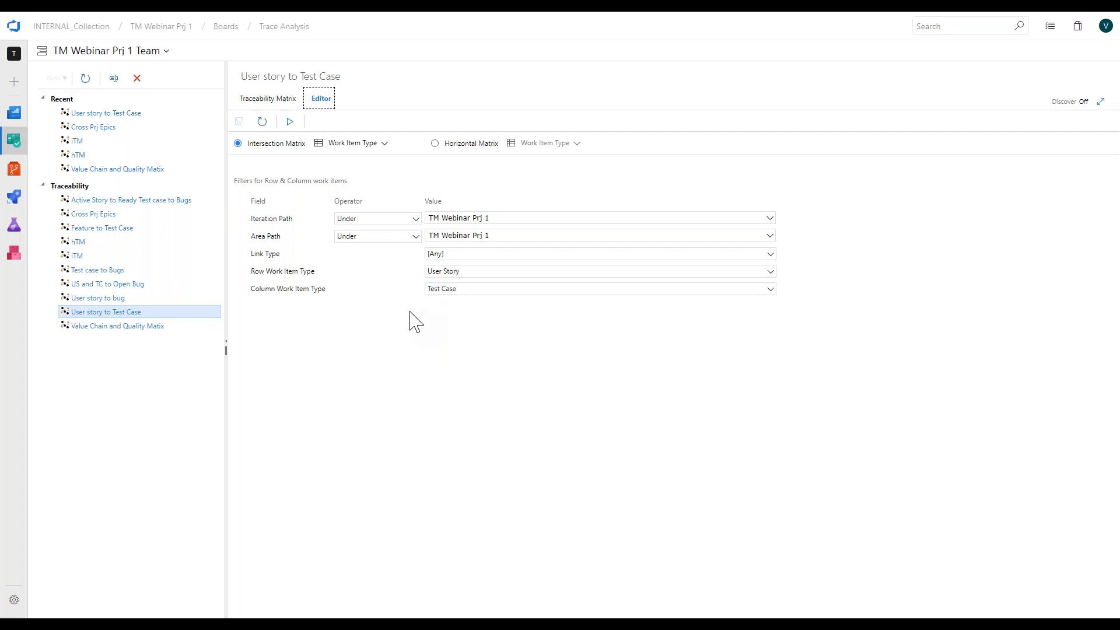
Inspect the available row and column work item types, keeping User Story for rows and Test Case for columns.
{"action": "left_click", "coordinate": [465, 272]}
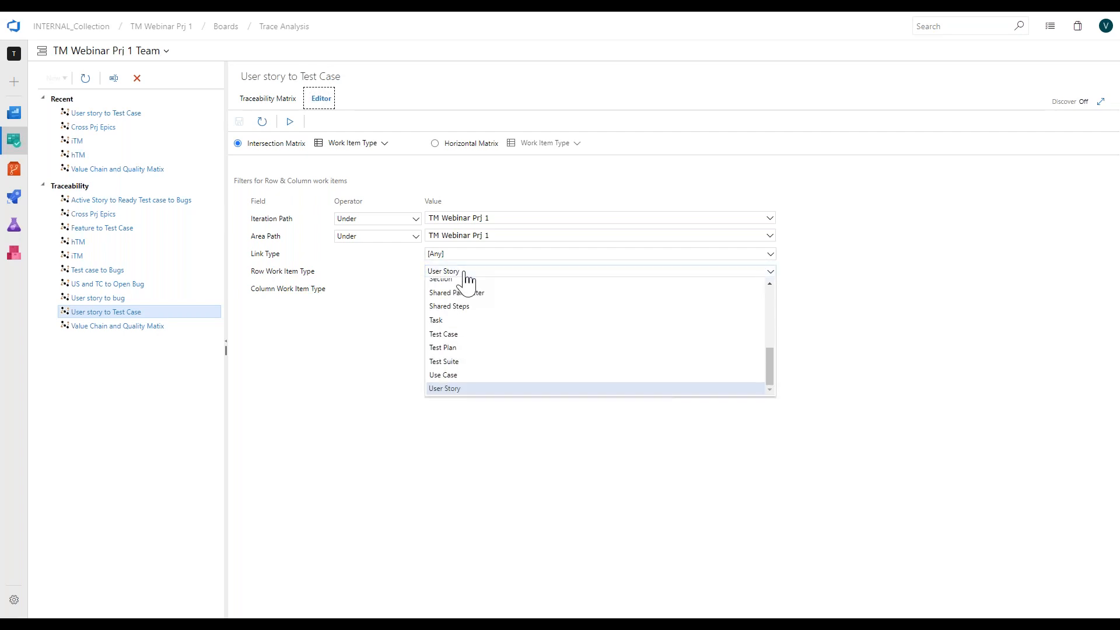
{"action": "left_click", "coordinate": [466, 272]}
{"action": "left_click", "coordinate": [468, 289]}
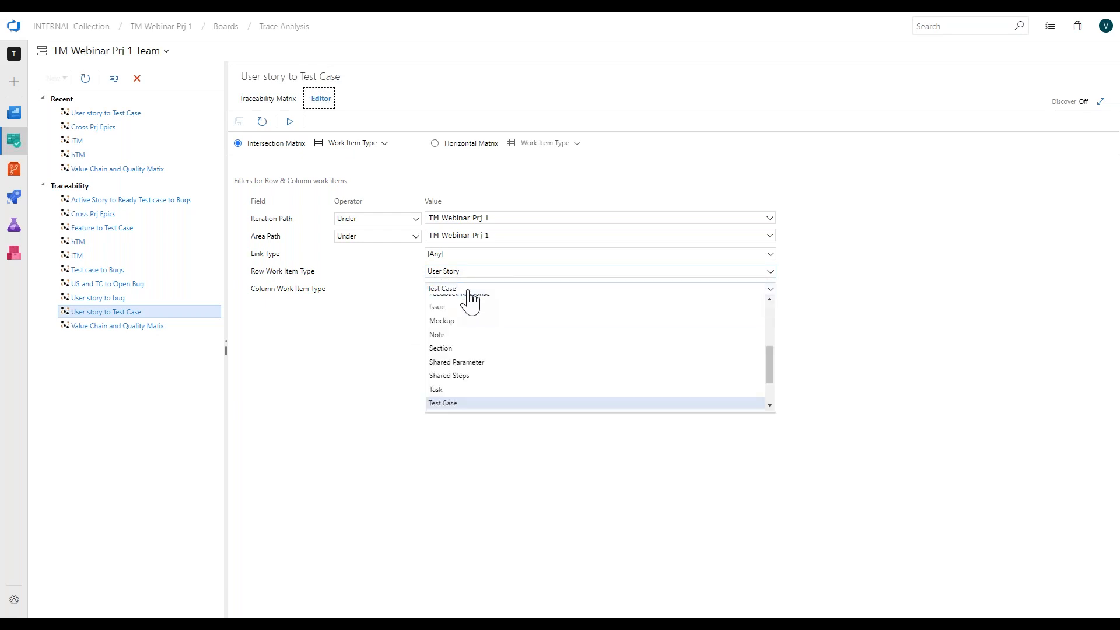
{"action": "left_click", "coordinate": [468, 291]}
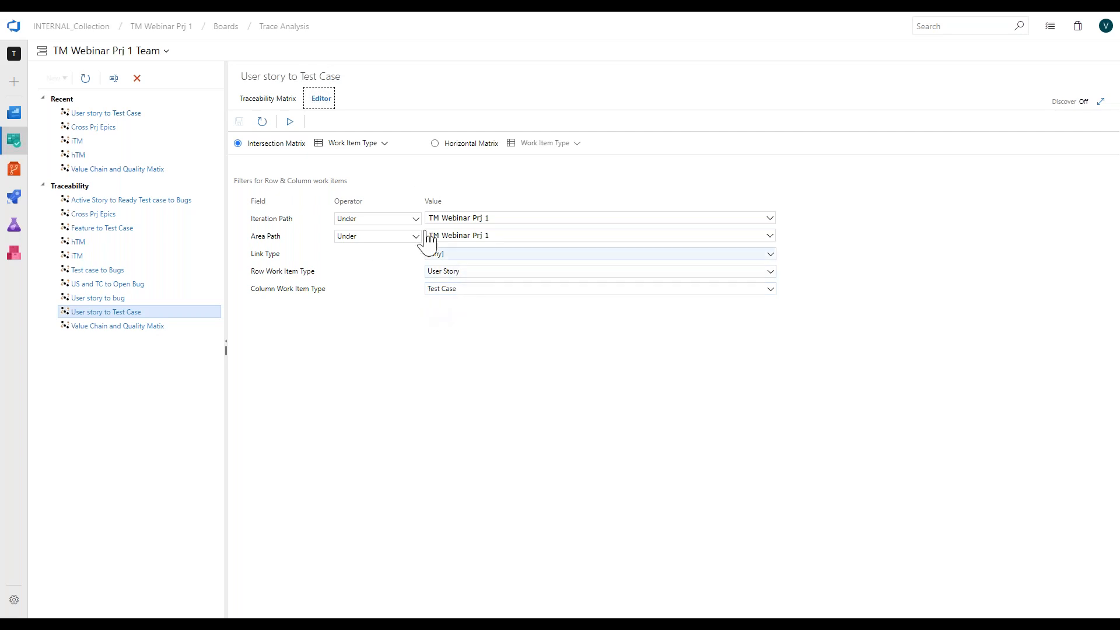
Run the User story to Test Case matrix and examine its user story rows down to Prj 1 User story 28.
{"action": "left_click", "coordinate": [289, 122]}
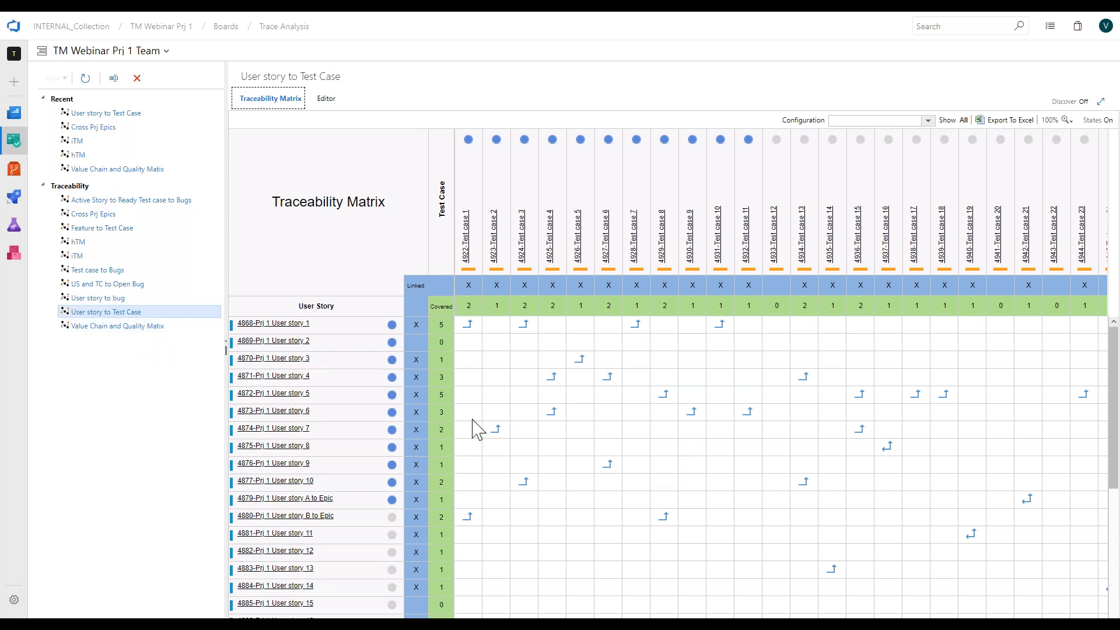
{"action": "left_click", "coordinate": [344, 357]}
{"action": "scroll", "coordinate": [327, 564], "scroll_direction": "down", "scroll_amount": 2}
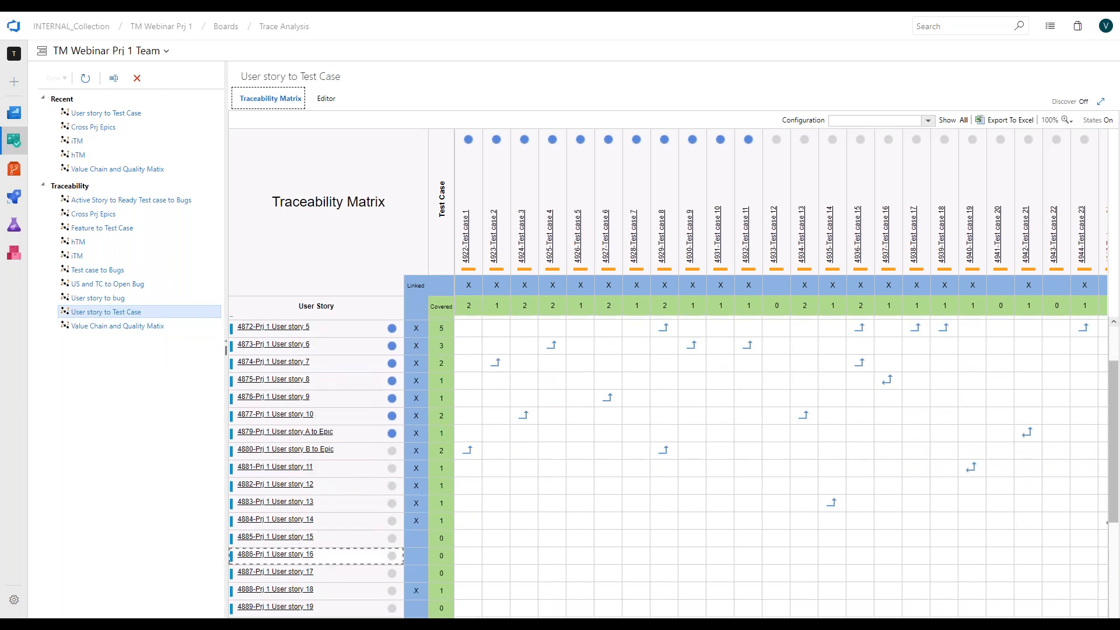
{"action": "scroll", "coordinate": [327, 564], "scroll_direction": "down", "scroll_amount": 2}
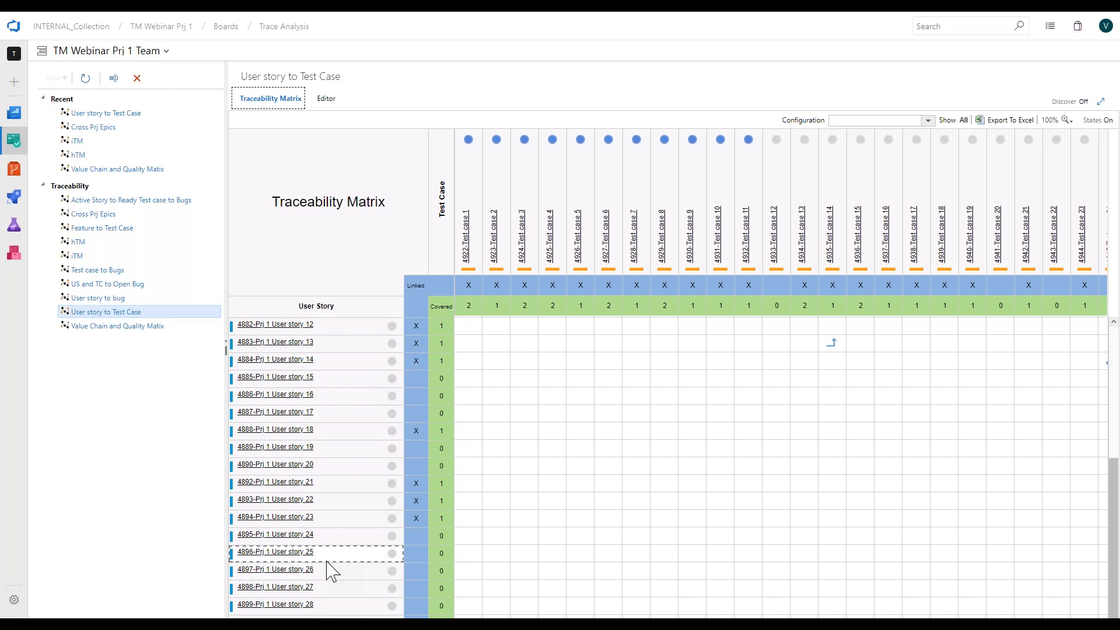
{"action": "scroll", "coordinate": [328, 569], "scroll_direction": "up", "scroll_amount": 4}
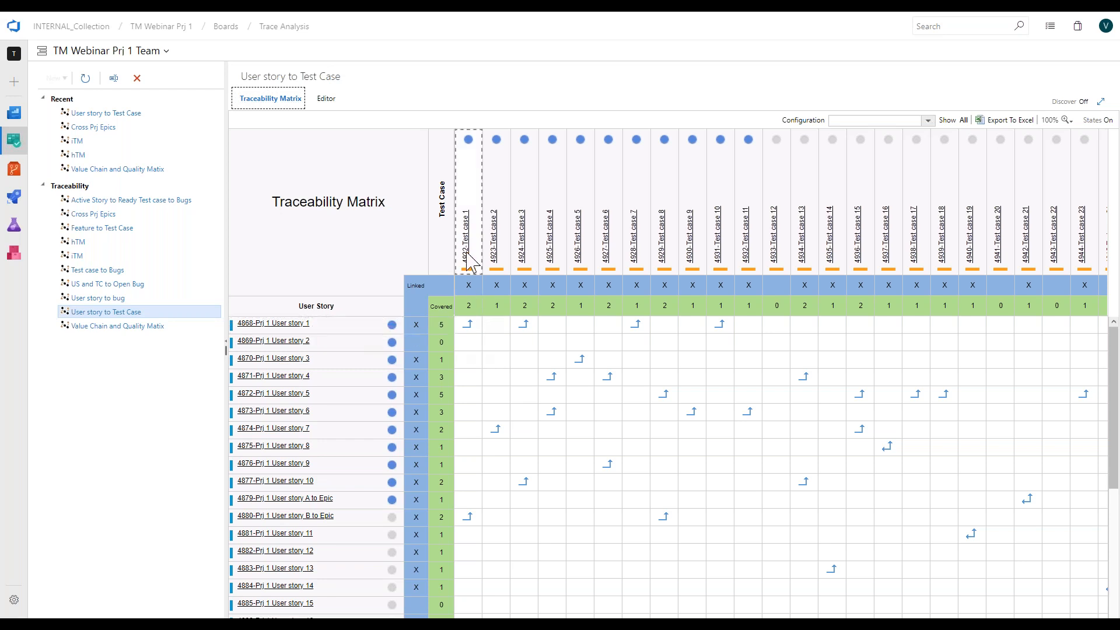
Highlight the coverage count of Prj 1 User story 1 and follow its links across all test case columns.
{"action": "mouse_move", "coordinate": [470, 261]}
{"action": "double_click", "coordinate": [443, 327]}
{"action": "scroll", "coordinate": [782, 408], "scroll_direction": "right", "scroll_amount": 1}
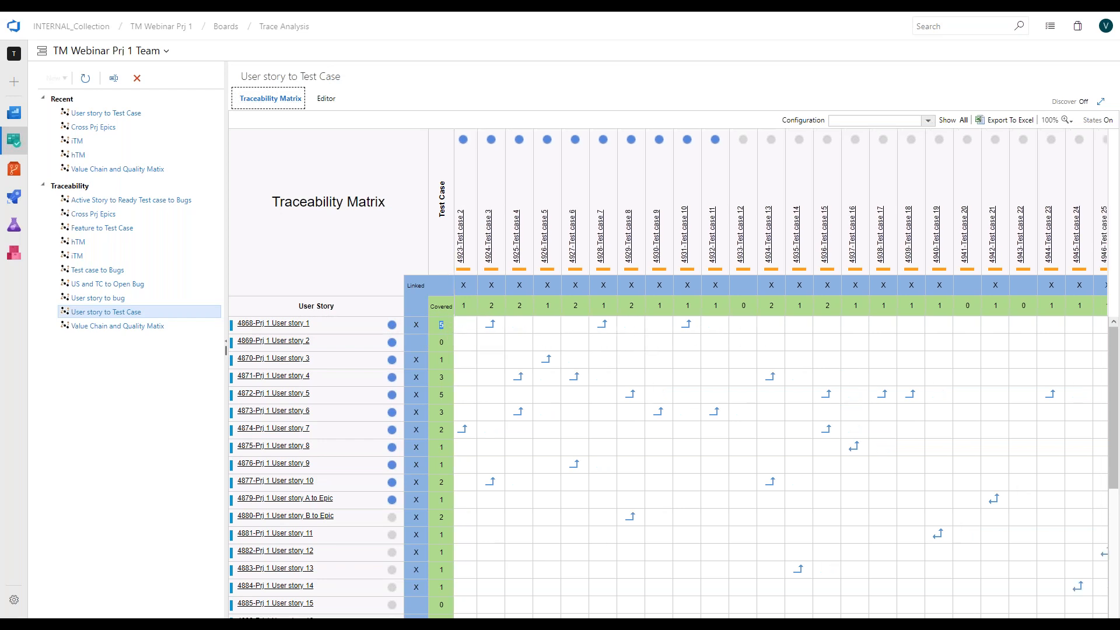
{"action": "scroll", "coordinate": [781, 408], "scroll_direction": "right", "scroll_amount": 7}
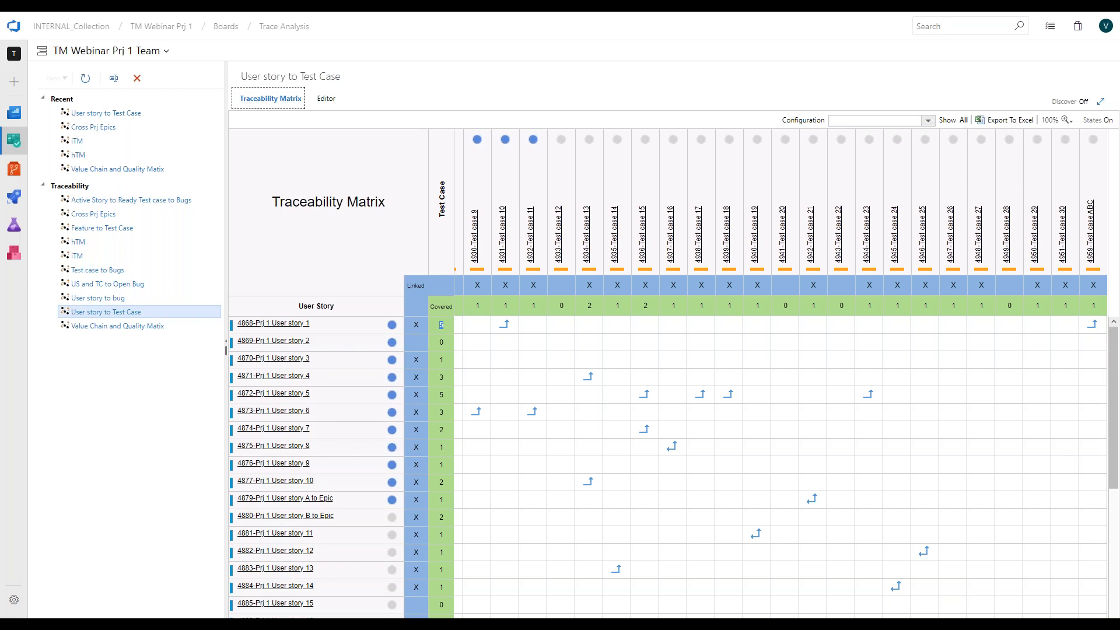
{"action": "scroll", "coordinate": [505, 474], "scroll_direction": "left", "scroll_amount": 8}
{"action": "left_click", "coordinate": [341, 329]}
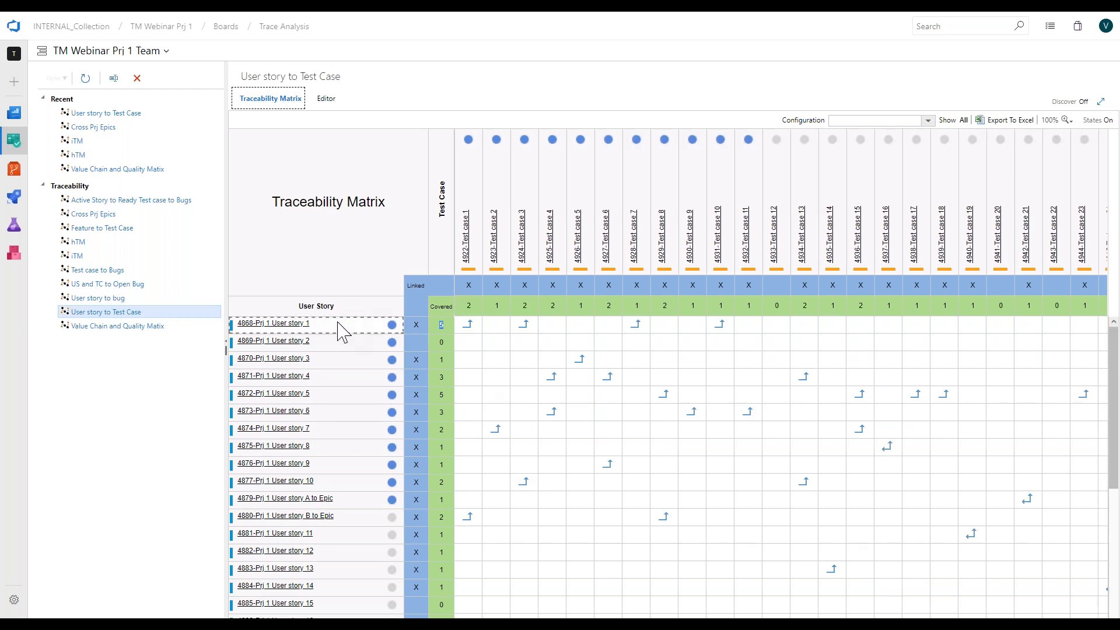
{"action": "mouse_move", "coordinate": [339, 323]}
Examine the coverage count of Prj 1 User story 2 and highlight the count for Test case 3.
{"action": "left_click", "coordinate": [442, 348]}
{"action": "left_click", "coordinate": [441, 349]}
{"action": "mouse_move", "coordinate": [358, 352]}
{"action": "double_click", "coordinate": [525, 305]}
Filter the matrix to No Links, examine the unlinked user stories and test cases, and restore the display to All.
{"action": "left_click", "coordinate": [964, 120]}
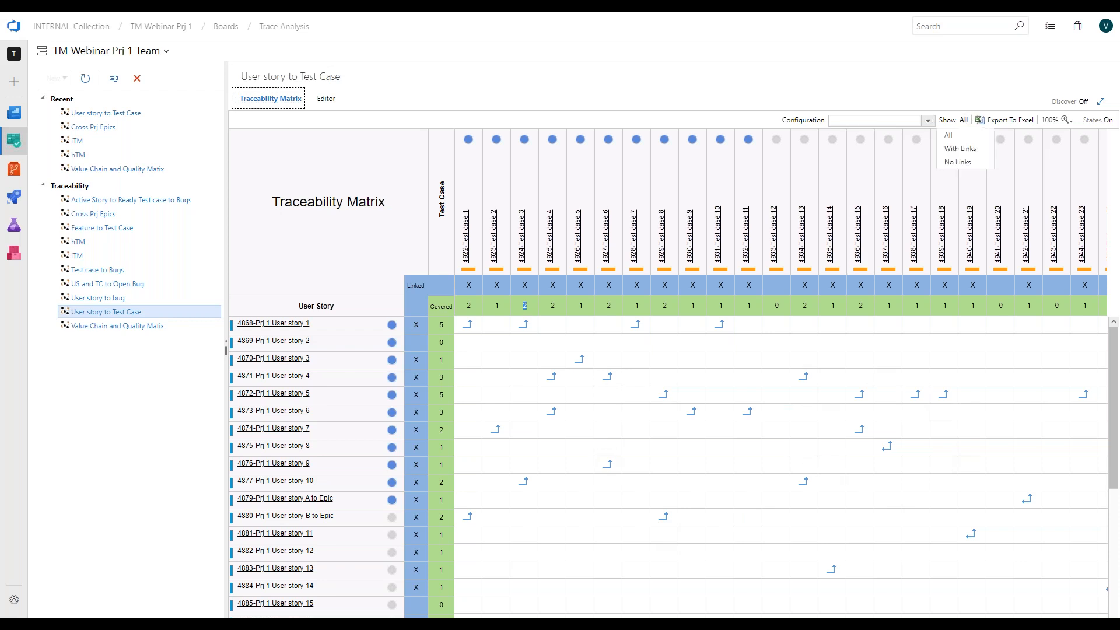
{"action": "left_click", "coordinate": [957, 162]}
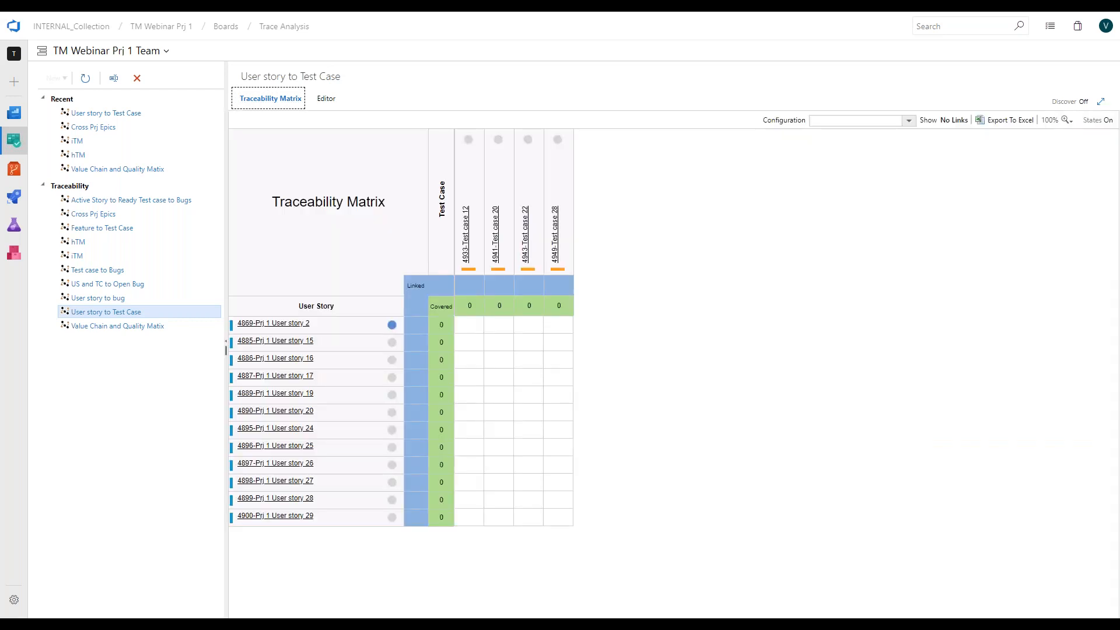
{"action": "left_click", "coordinate": [310, 323]}
{"action": "mouse_move", "coordinate": [559, 258]}
{"action": "left_click", "coordinate": [946, 121]}
{"action": "left_click", "coordinate": [949, 134]}
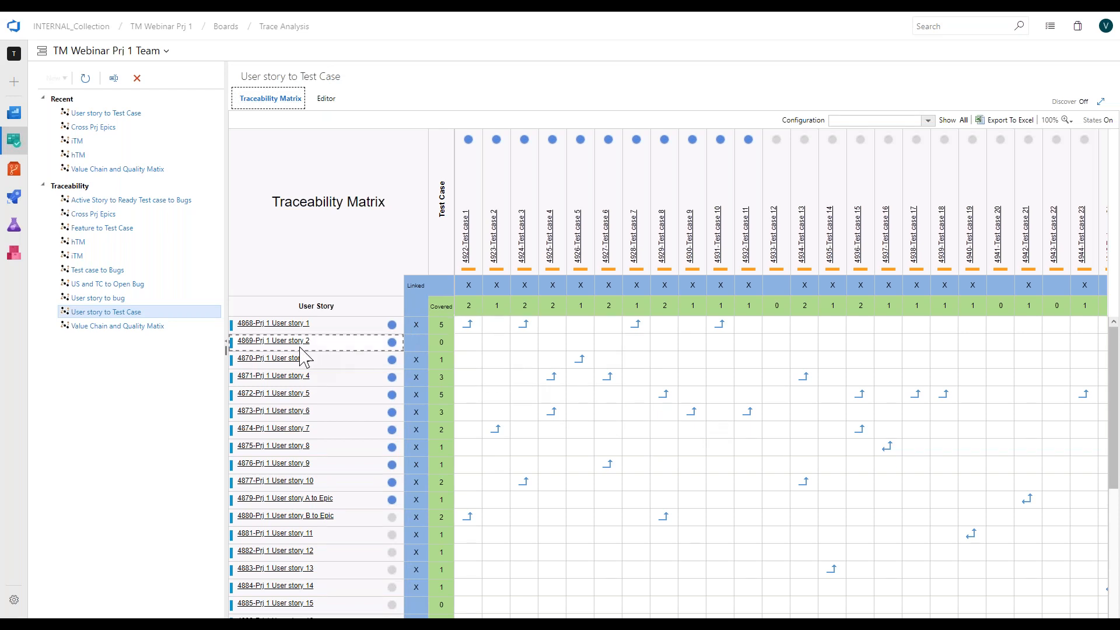
Link Prj 1 User story 2 to Test case 4 with the Tested By link type.
{"action": "left_click", "coordinate": [552, 343]}
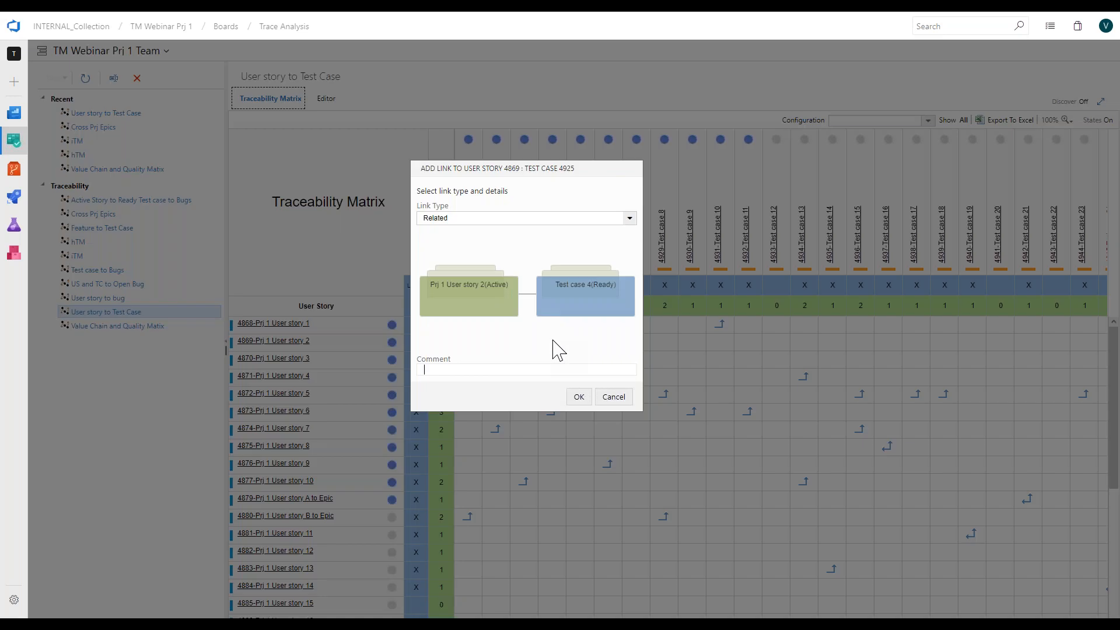
{"action": "left_click", "coordinate": [494, 217]}
{"action": "key", "text": "t"}
{"action": "key", "text": "Return"}
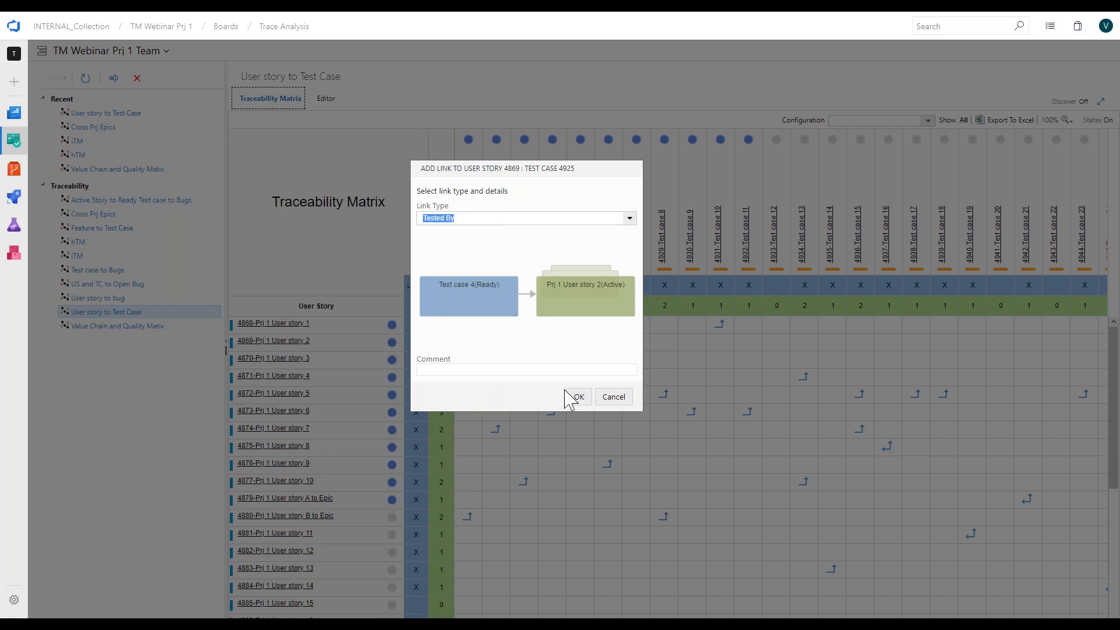
{"action": "left_click", "coordinate": [577, 398]}
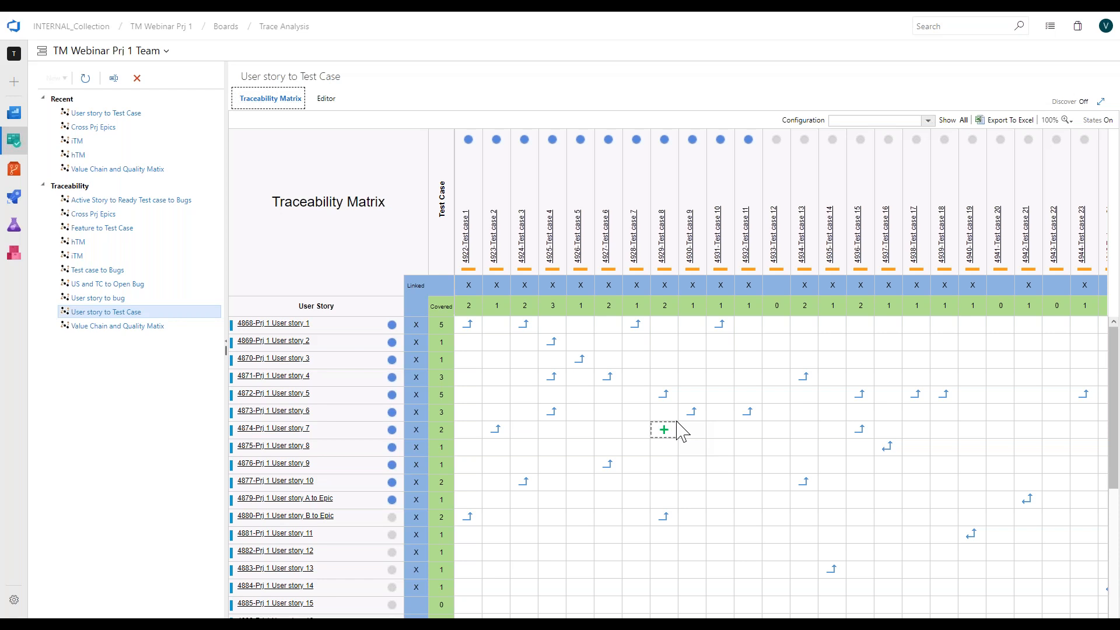
Link Prj 1 User story 3 to Test case 6 and Test case 9 with the Tested By link type.
{"action": "left_click", "coordinate": [609, 360]}
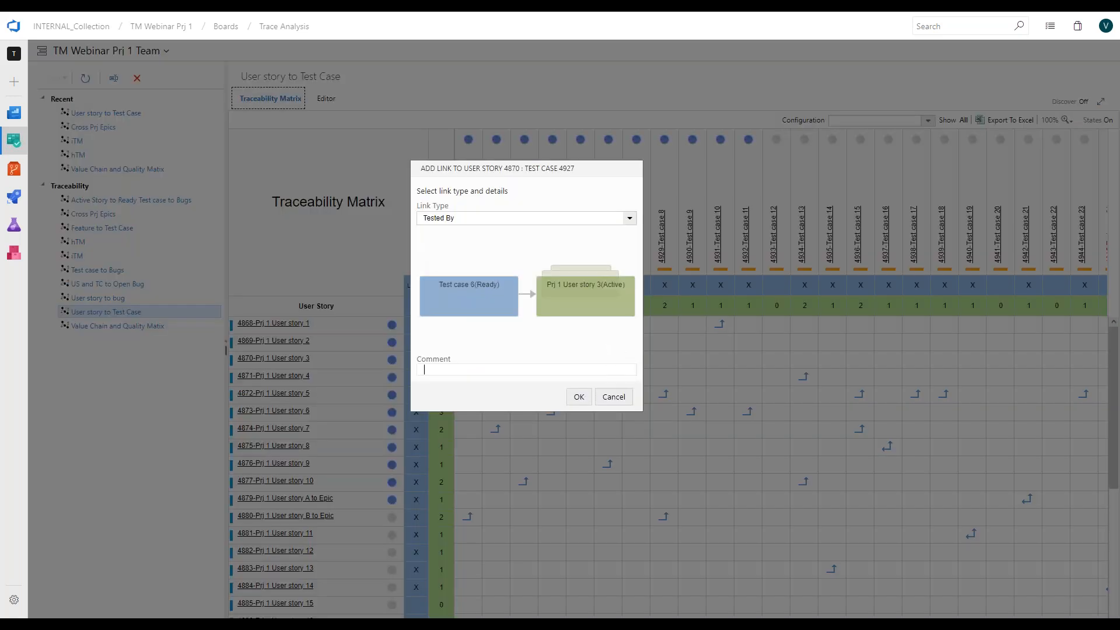
{"action": "left_click", "coordinate": [578, 397]}
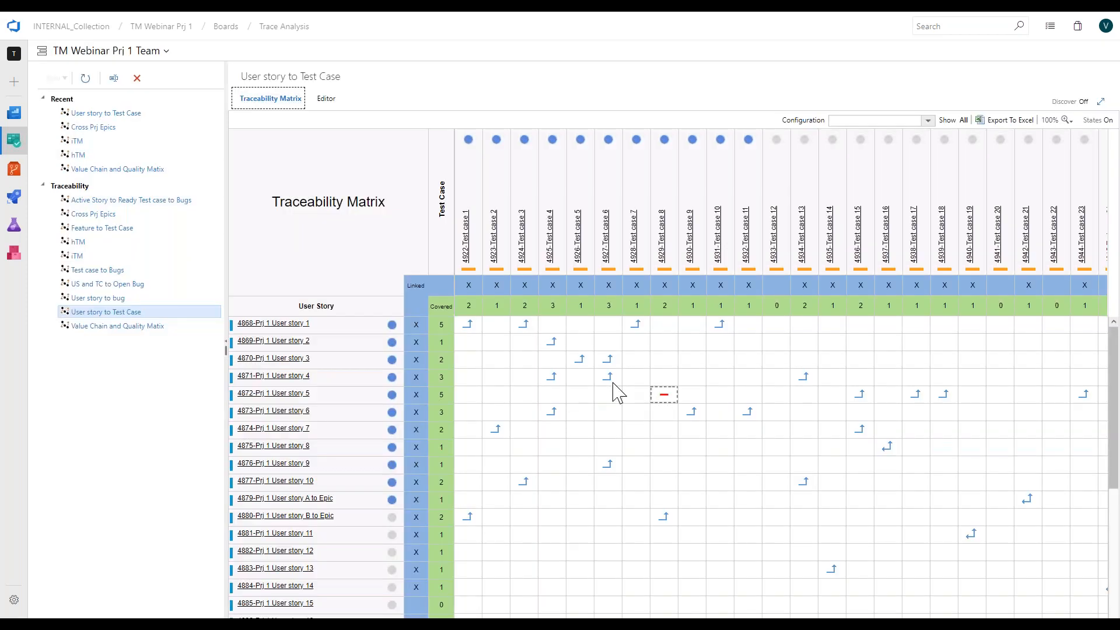
{"action": "left_click", "coordinate": [691, 359]}
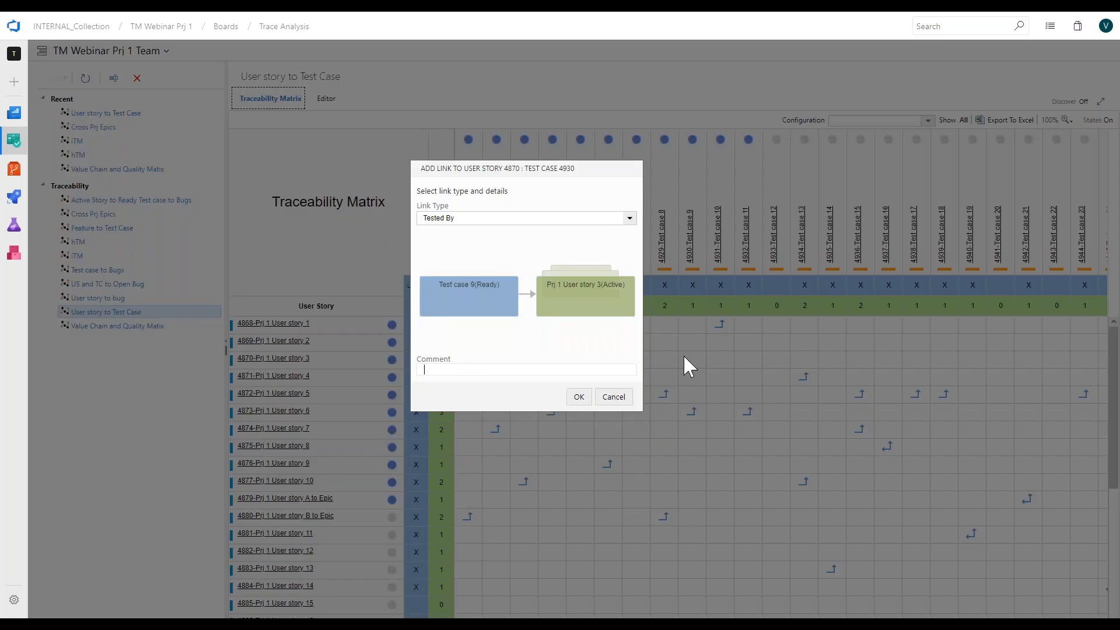
{"action": "left_click", "coordinate": [585, 398]}
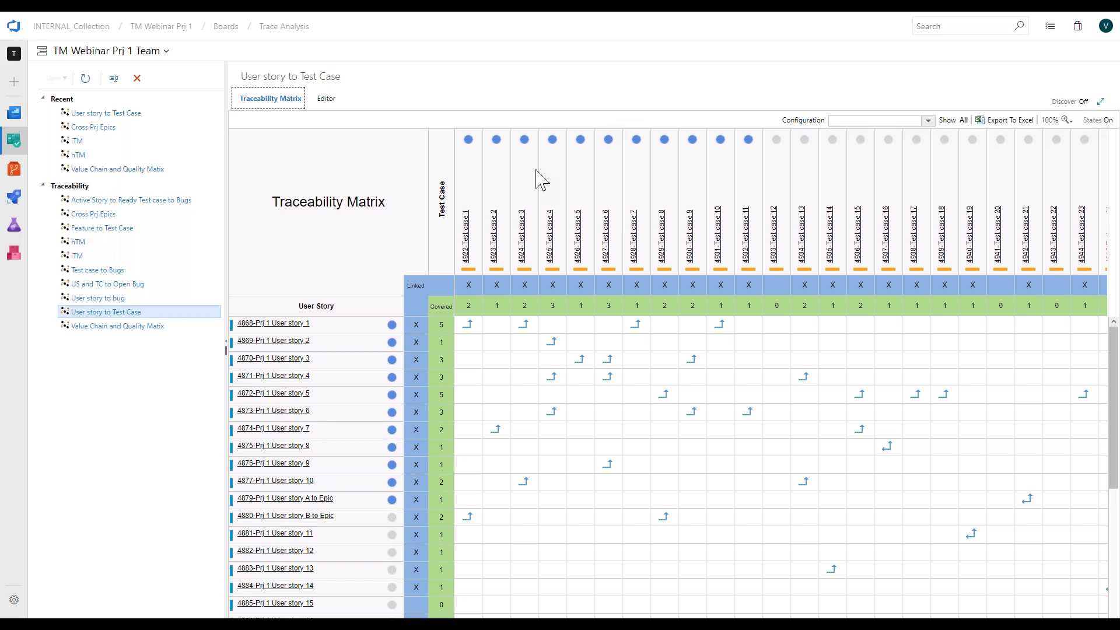
Review the User story to Test Case definition and return to its matrix.
{"action": "left_click", "coordinate": [322, 98]}
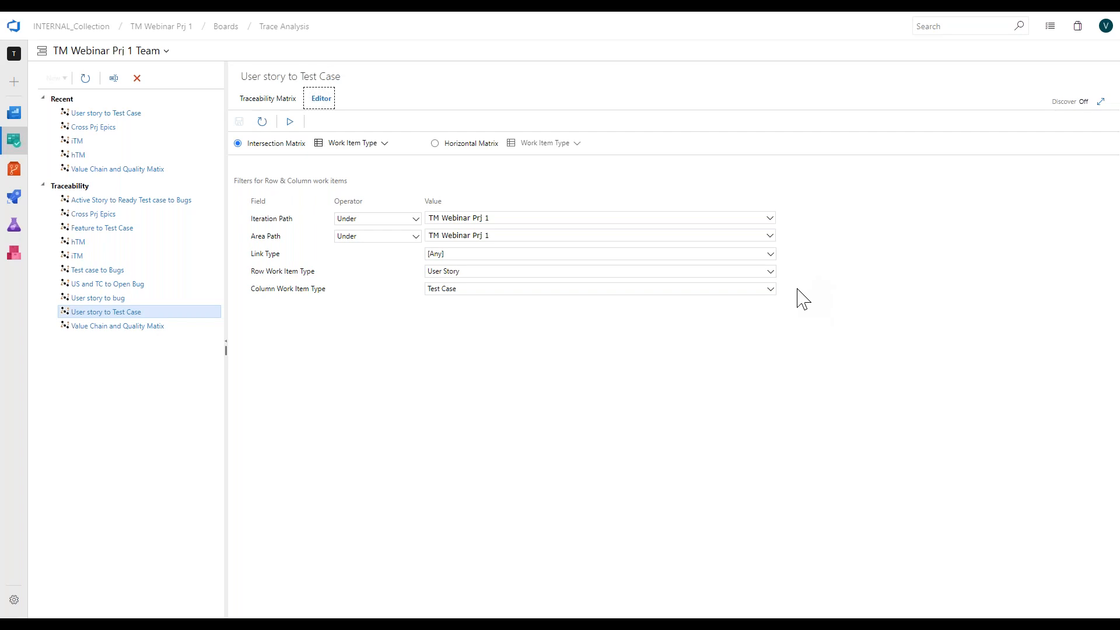
{"action": "left_click", "coordinate": [278, 104]}
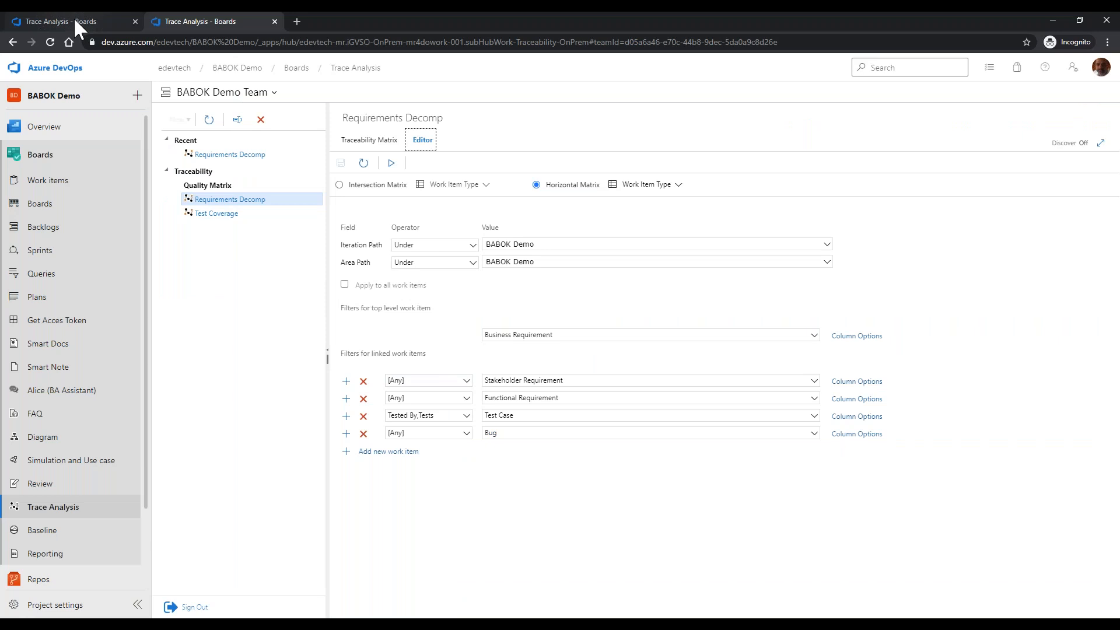
Switch to the BABOK Demo Test Coverage matrix and set its configuration to System A.
{"action": "left_click", "coordinate": [75, 20]}
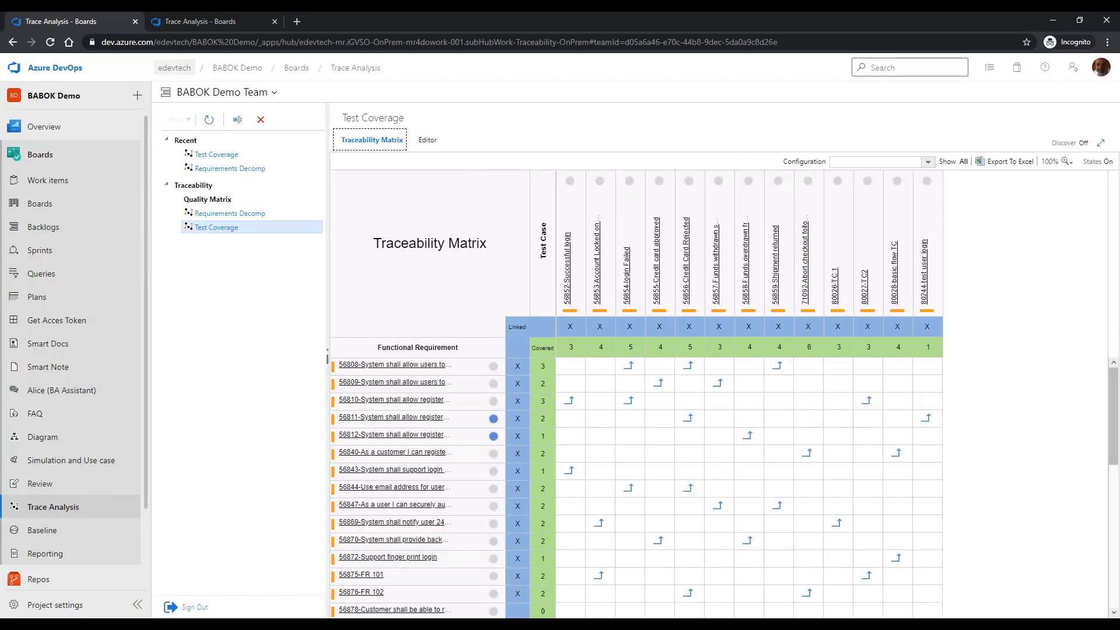
{"action": "left_click", "coordinate": [928, 161]}
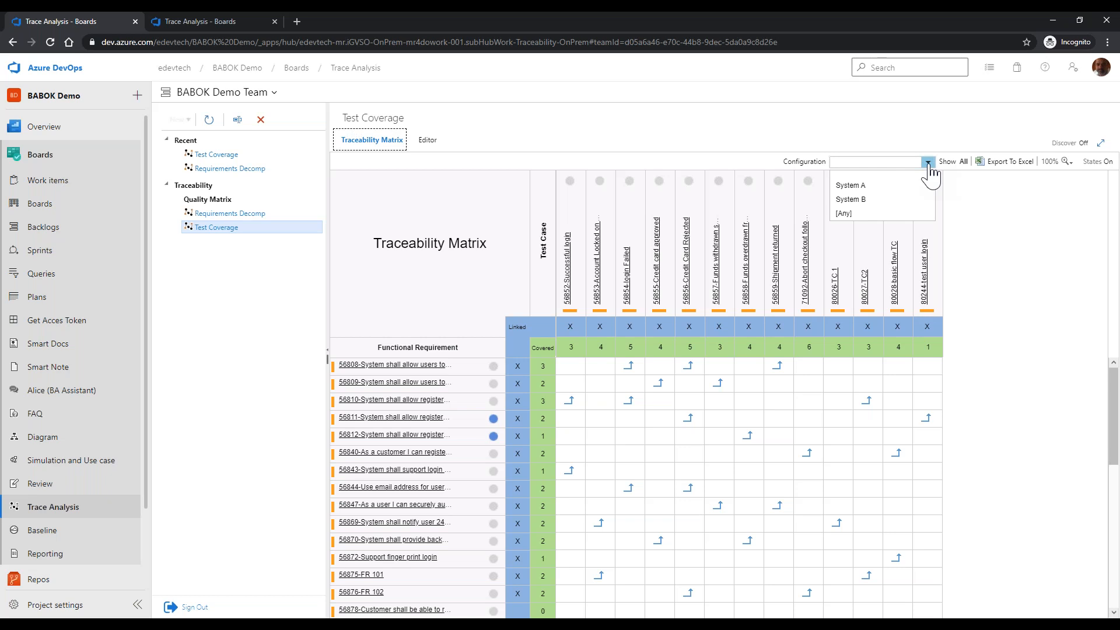
{"action": "left_click", "coordinate": [908, 193]}
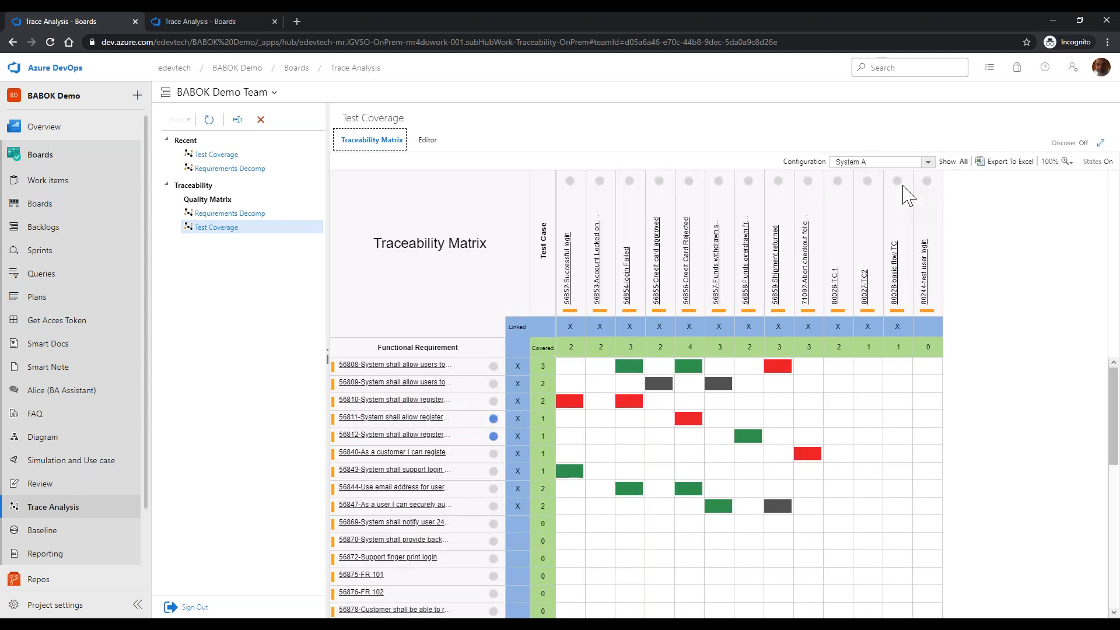
Examine the System A test results, then set the Test Coverage matrix configuration to System B and inspect its failed result.
{"action": "mouse_move", "coordinate": [643, 368]}
{"action": "mouse_move", "coordinate": [718, 393]}
{"action": "mouse_move", "coordinate": [632, 282]}
{"action": "left_click", "coordinate": [928, 163]}
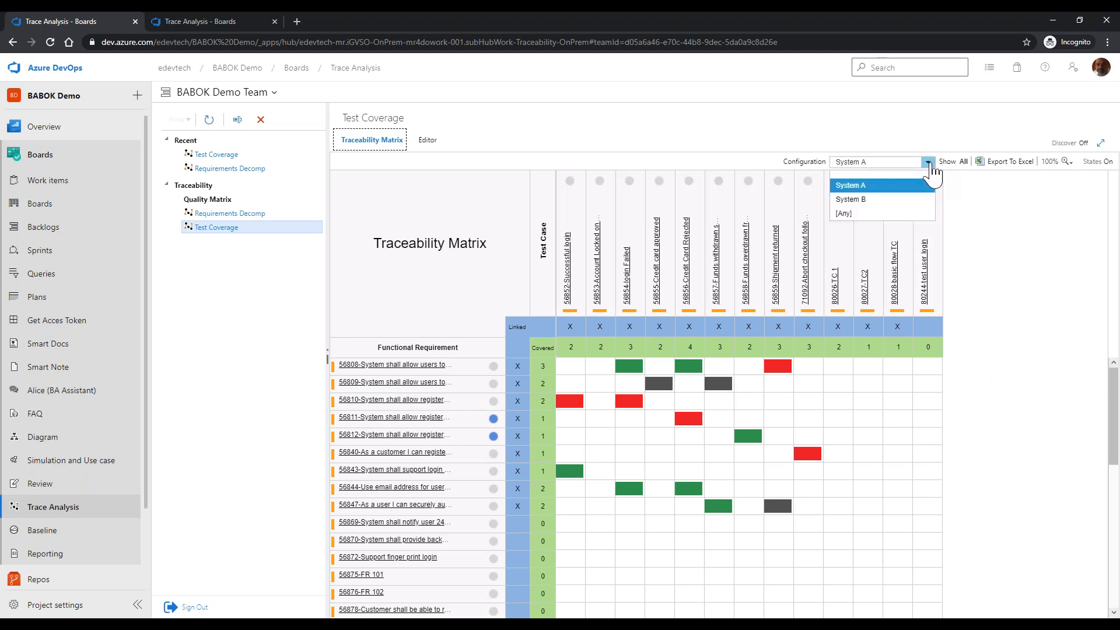
{"action": "left_click", "coordinate": [920, 200]}
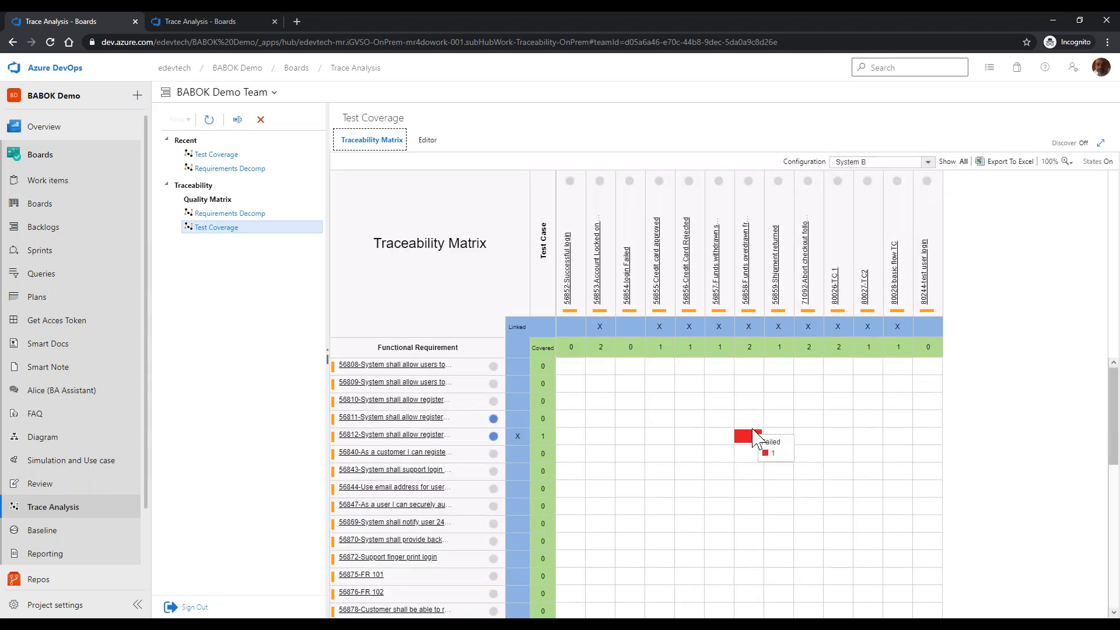
{"action": "left_click", "coordinate": [835, 262]}
Set the Test Coverage matrix configuration back to System A, then to the blank option.
{"action": "left_click", "coordinate": [927, 161]}
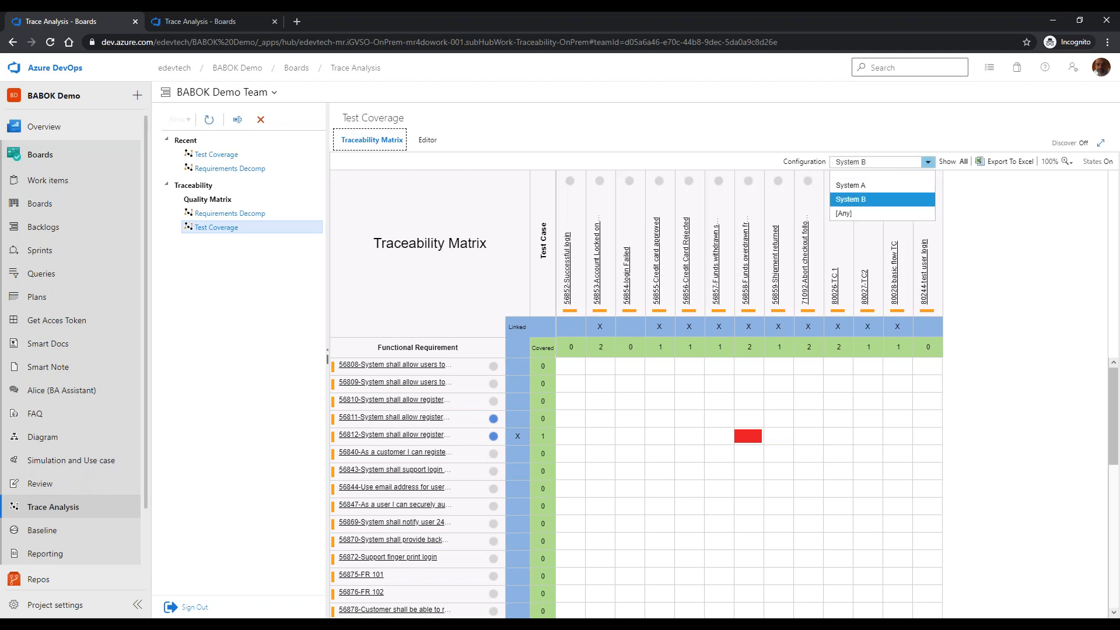
{"action": "left_click", "coordinate": [910, 184]}
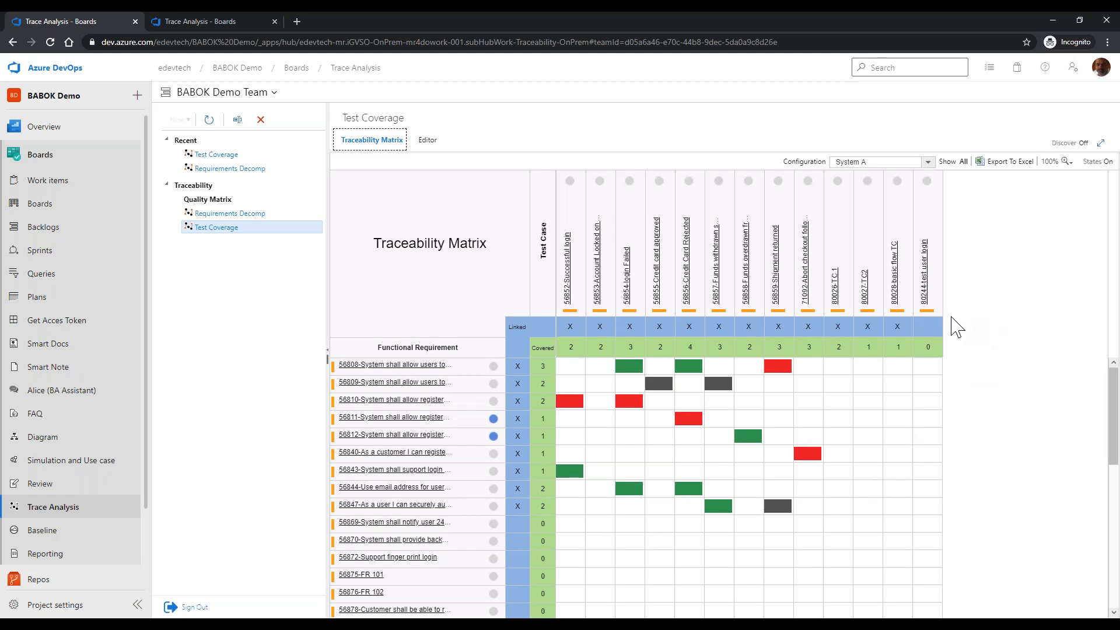
{"action": "left_click", "coordinate": [928, 162]}
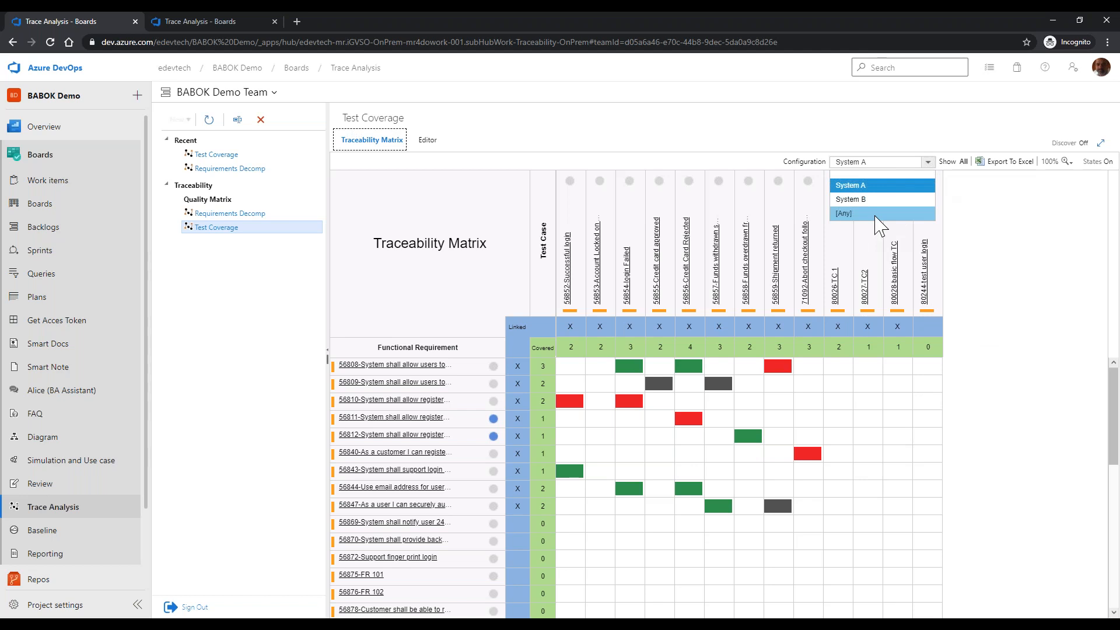
{"action": "left_click", "coordinate": [877, 176]}
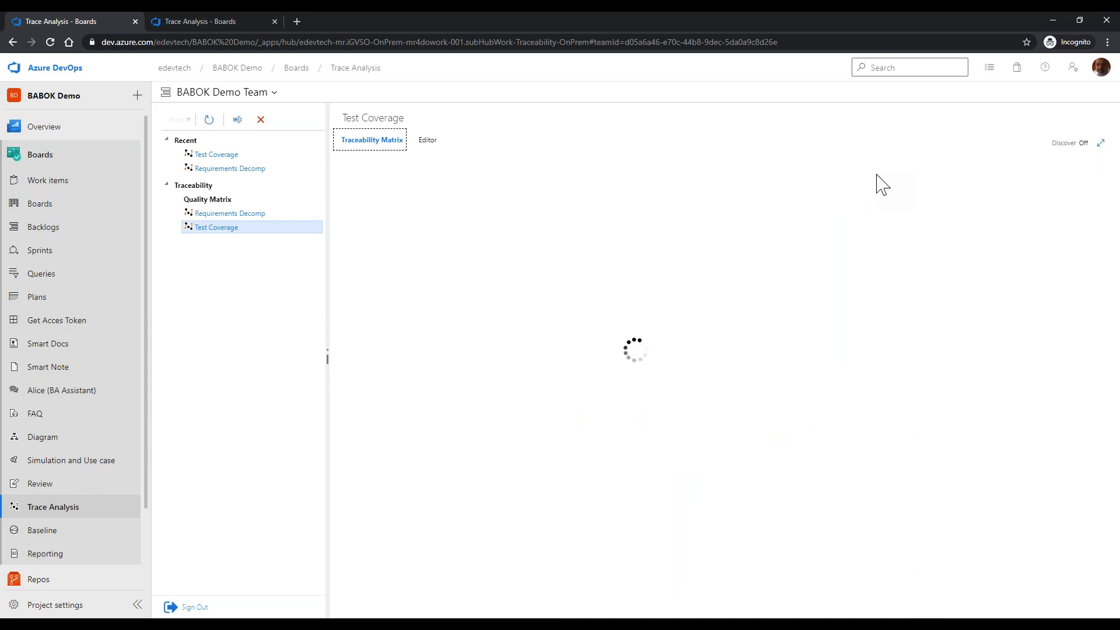
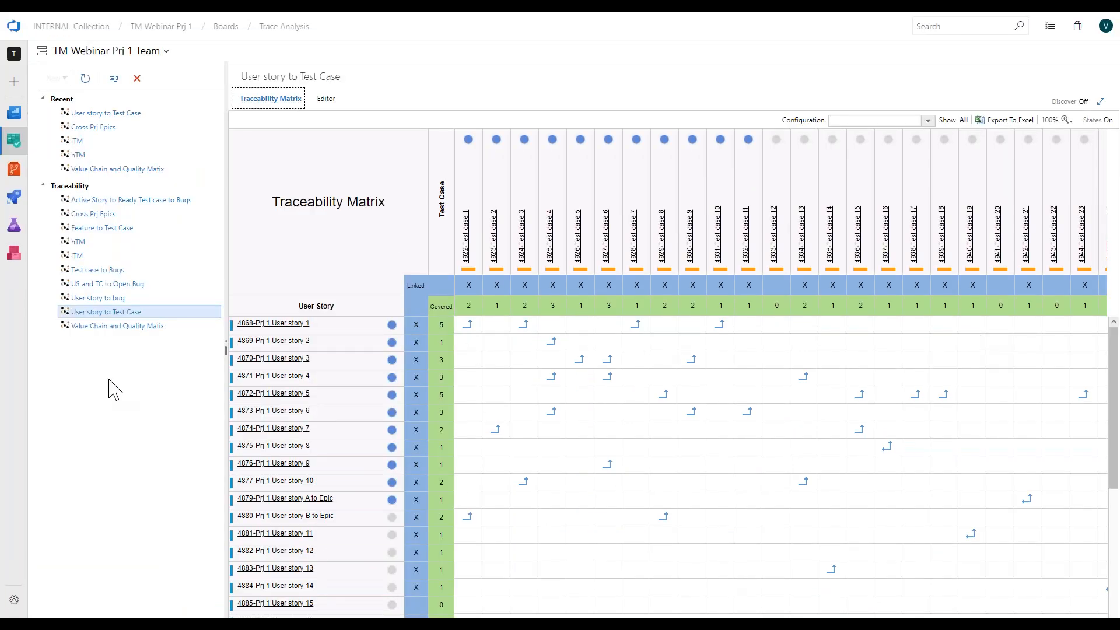
Open the User story to bug matrix and examine the bug coverage of Prj 1 User story 1 and User story 3.
{"action": "left_click", "coordinate": [134, 299]}
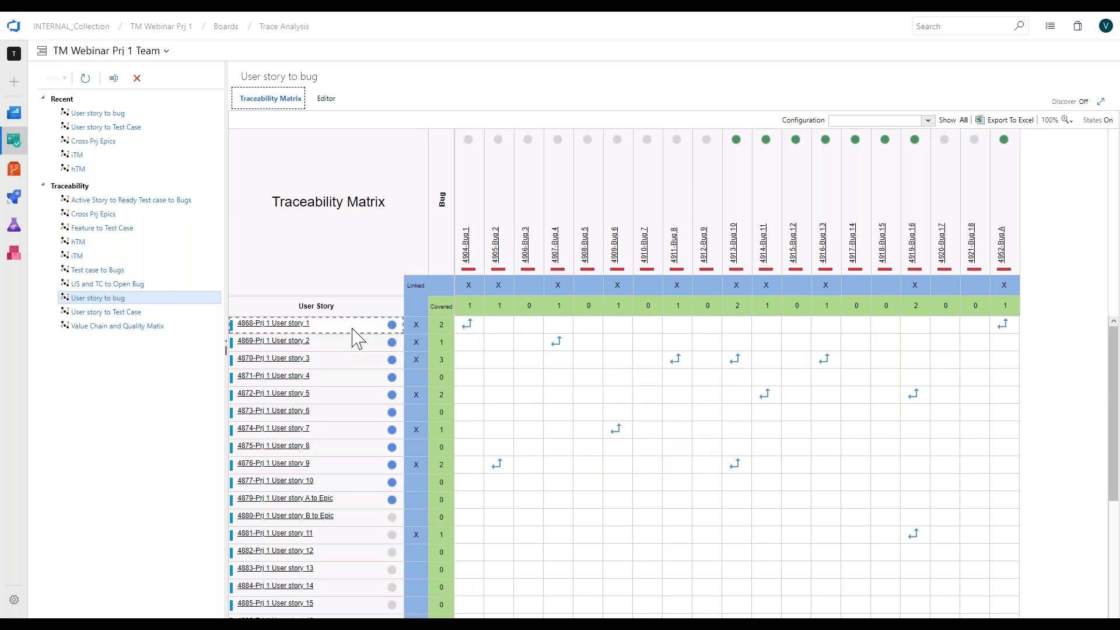
{"action": "left_click_drag", "start_coordinate": [432, 330], "coordinate": [457, 325]}
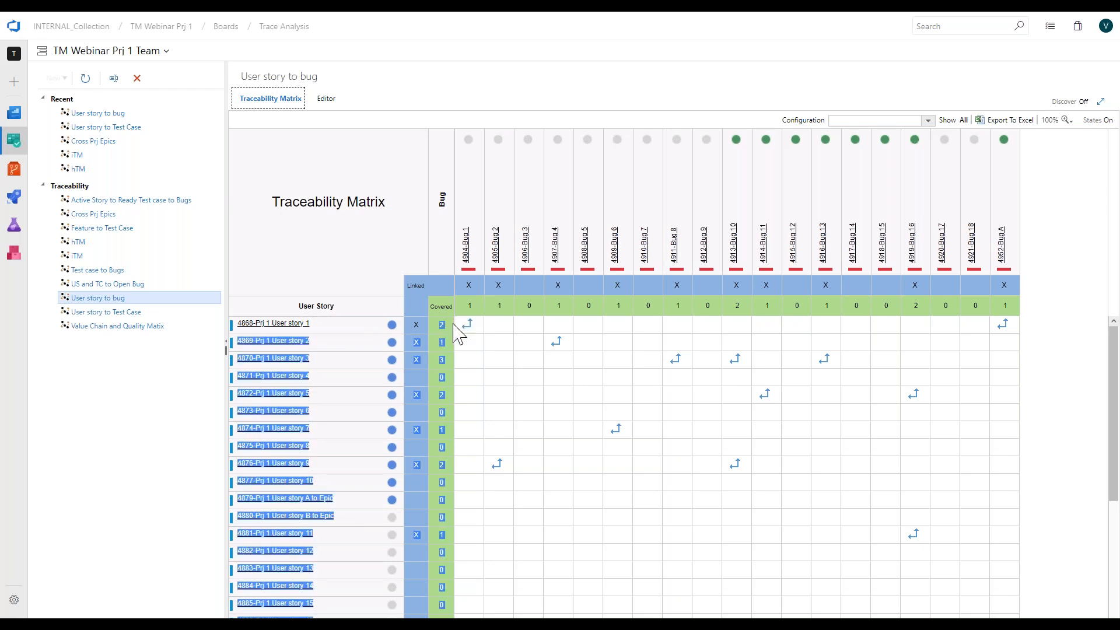
{"action": "left_click", "coordinate": [449, 368]}
{"action": "double_click", "coordinate": [442, 359]}
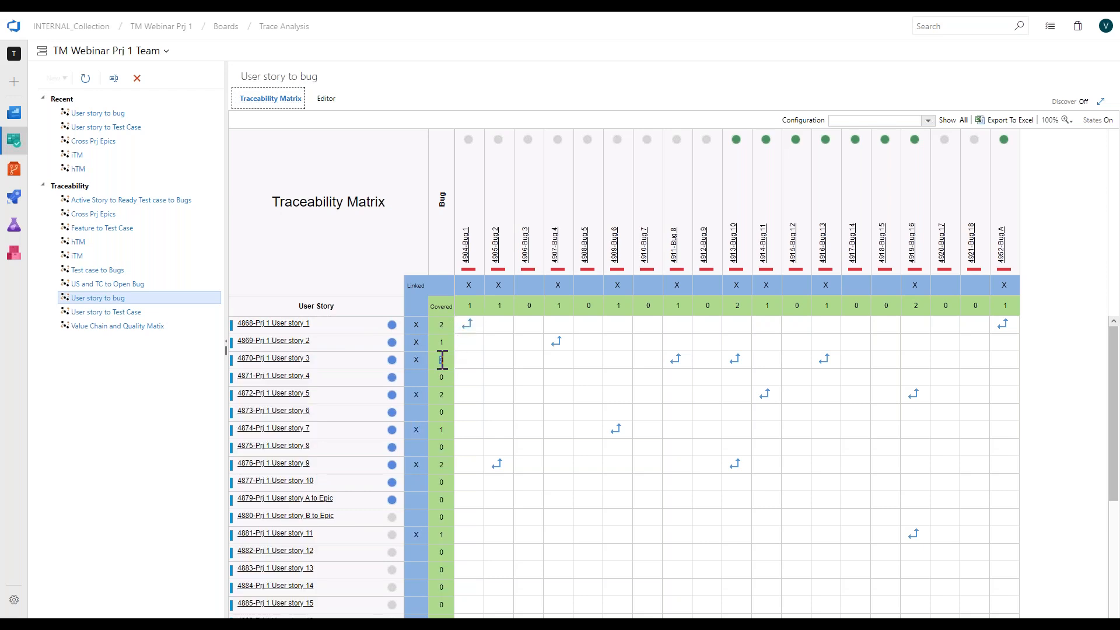
{"action": "left_click", "coordinate": [335, 363]}
{"action": "mouse_move", "coordinate": [336, 361]}
{"action": "mouse_move", "coordinate": [318, 446]}
{"action": "left_click", "coordinate": [315, 325]}
{"action": "mouse_move", "coordinate": [315, 326]}
Review the US and TC to Open Bug matrix, then the Test case to Bugs matrix and its definition.
{"action": "left_click", "coordinate": [188, 286]}
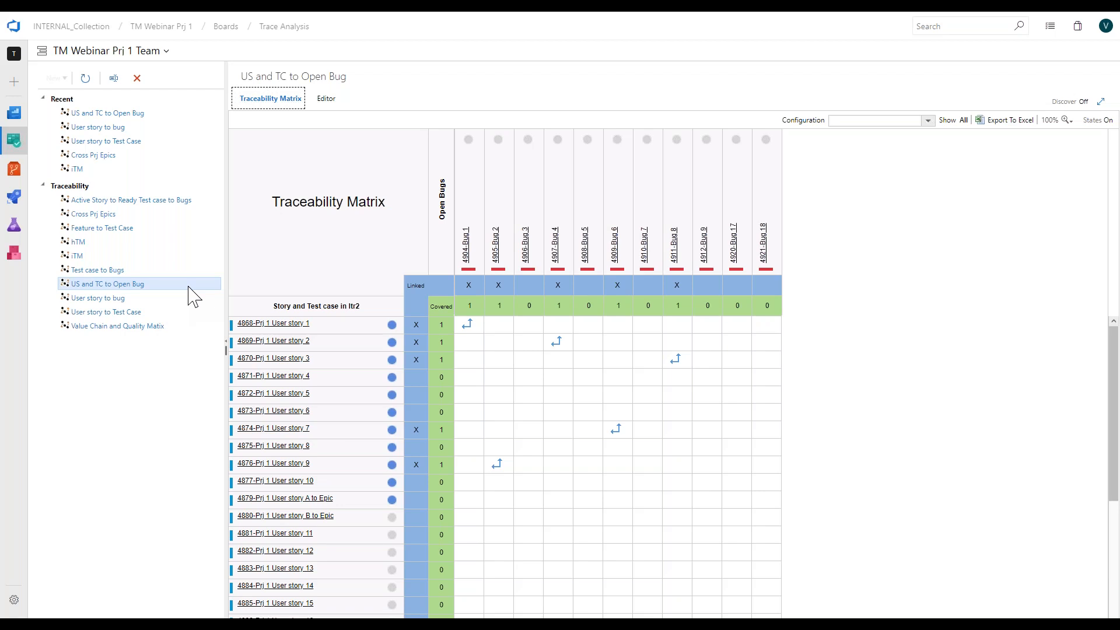
{"action": "mouse_move", "coordinate": [617, 360]}
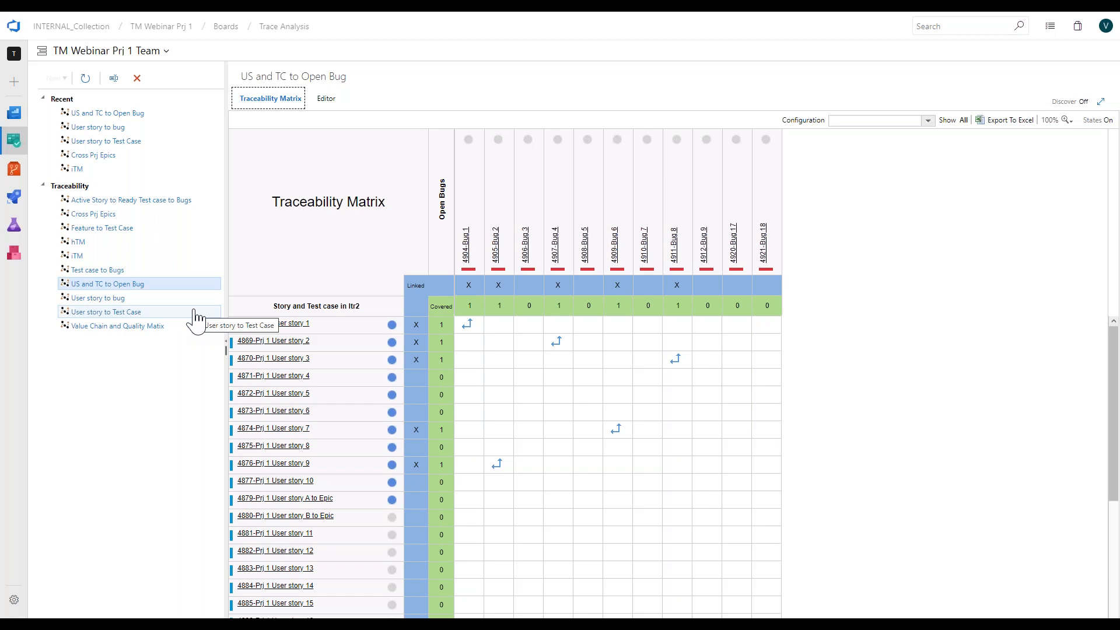
{"action": "left_click", "coordinate": [195, 272]}
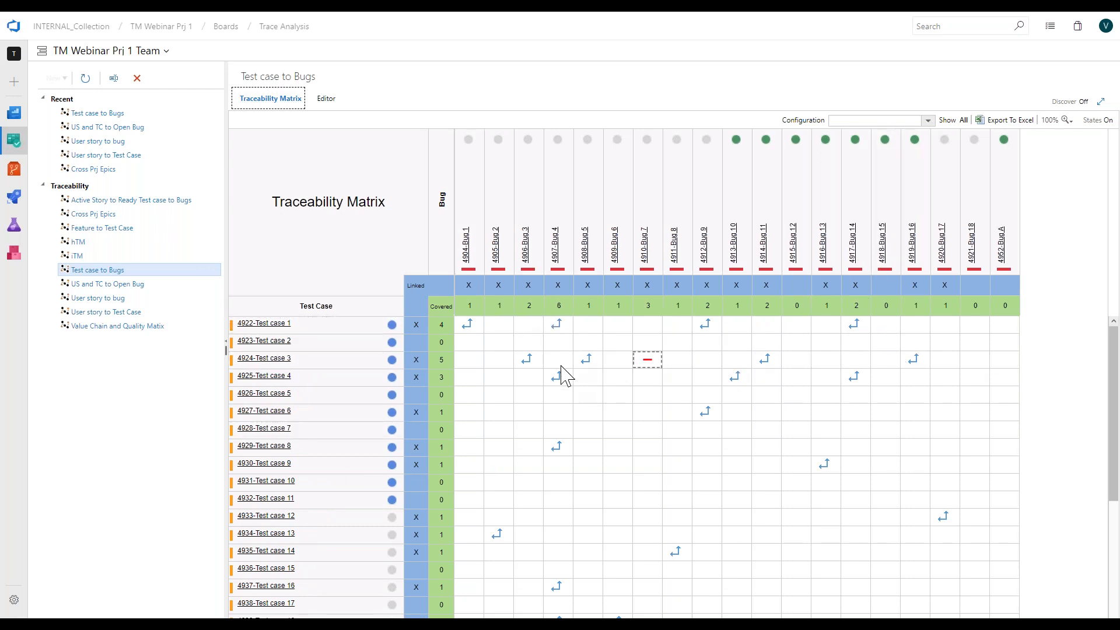
{"action": "double_click", "coordinate": [441, 325]}
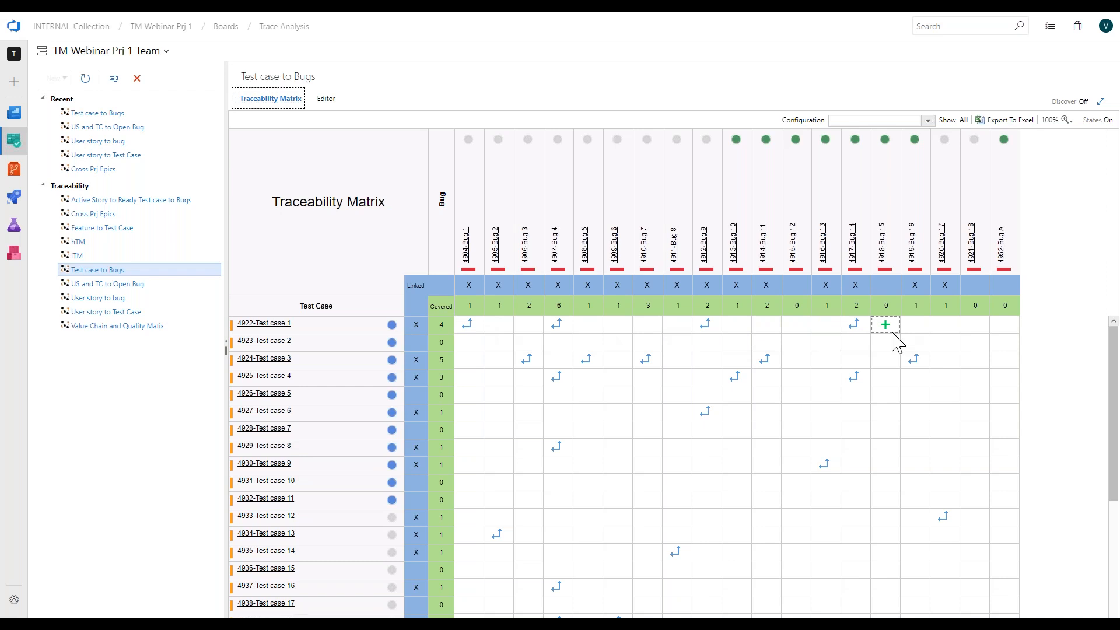
{"action": "double_click", "coordinate": [441, 324]}
{"action": "mouse_move", "coordinate": [377, 341]}
{"action": "left_click", "coordinate": [328, 100]}
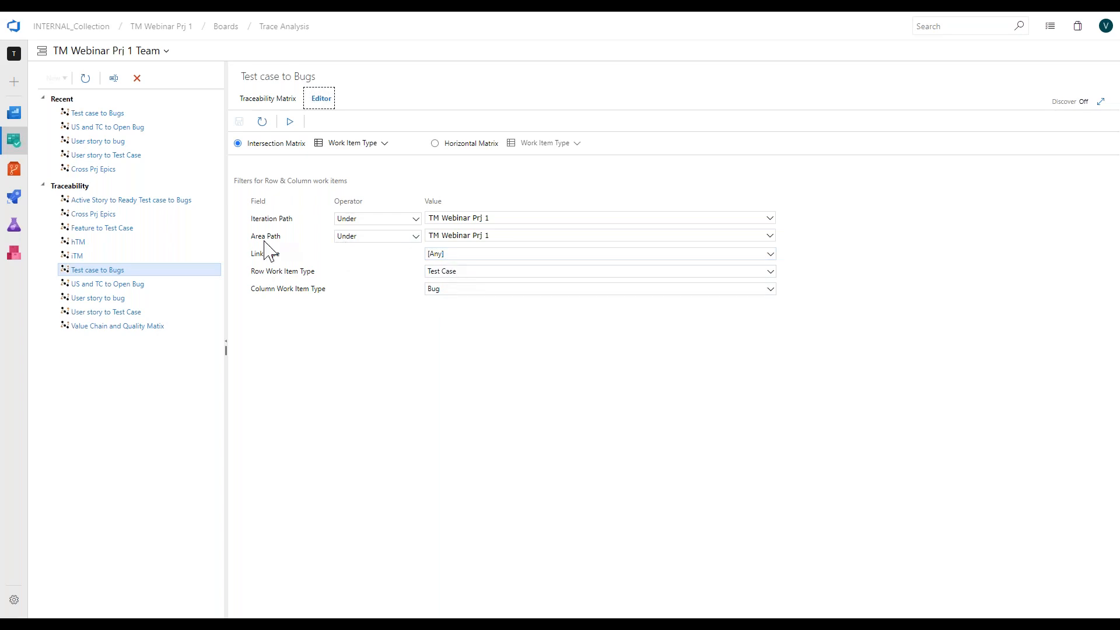
Review the Feature to Test Case matrix, then open the Value Chain and Quality Matix.
{"action": "left_click", "coordinate": [102, 227]}
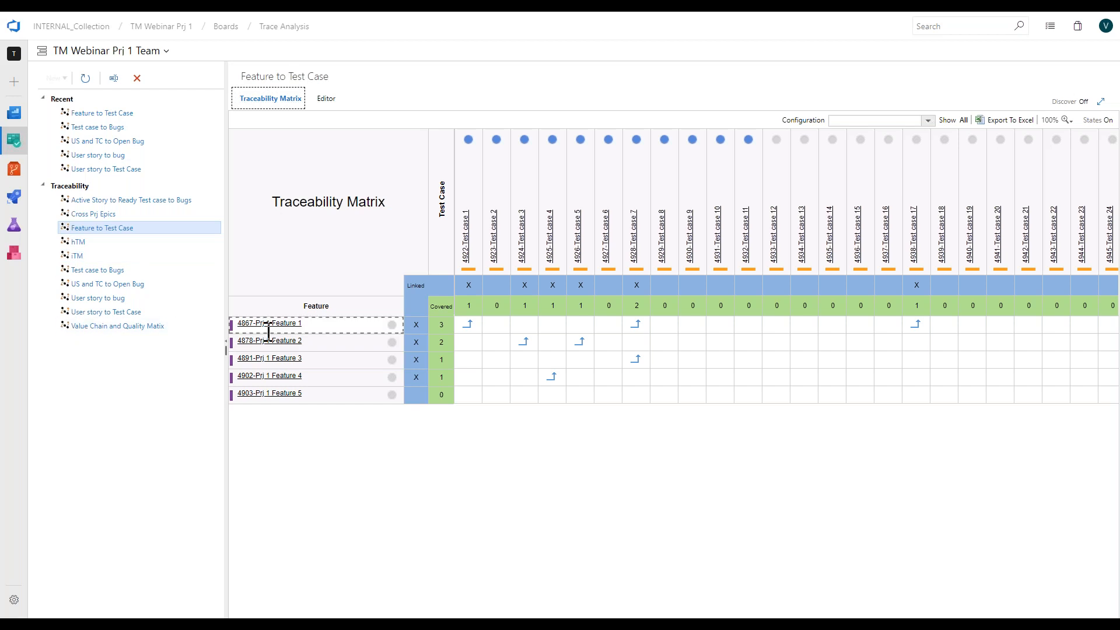
{"action": "mouse_move", "coordinate": [270, 411]}
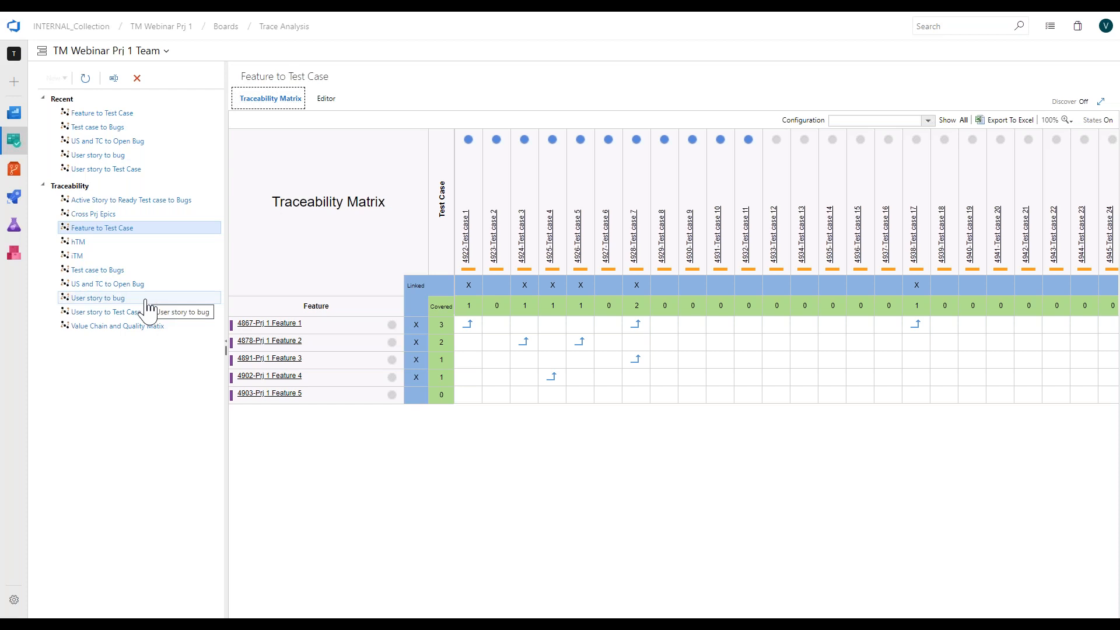
{"action": "left_click", "coordinate": [143, 330]}
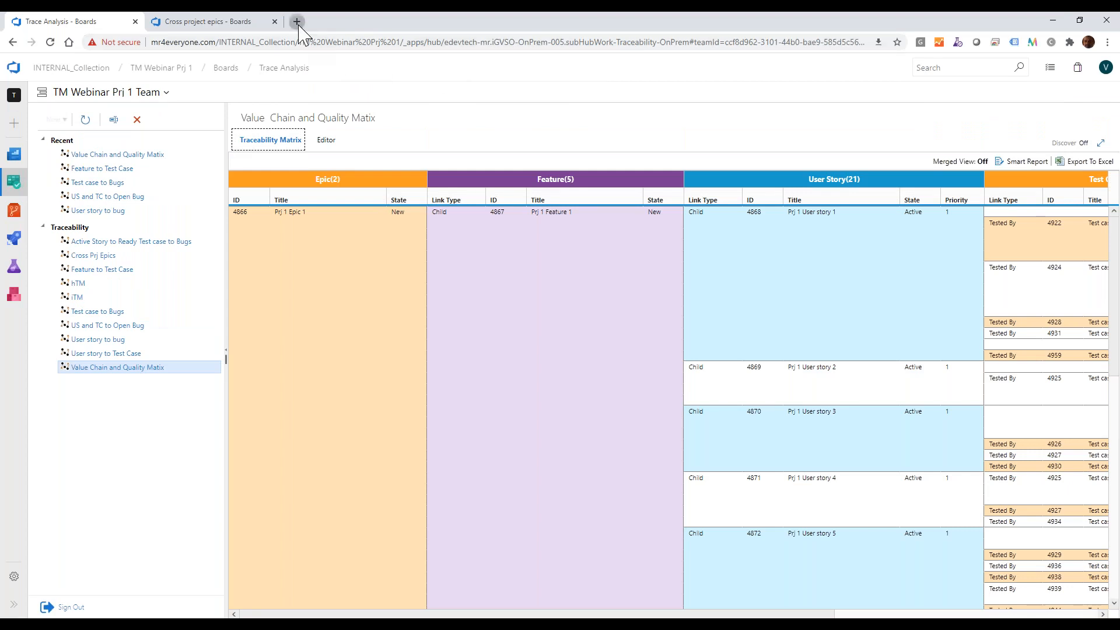
Open modernrequirements.com in a new browser tab and go to its Help Center.
{"action": "left_click", "coordinate": [297, 21]}
{"action": "type", "text": "moi"}
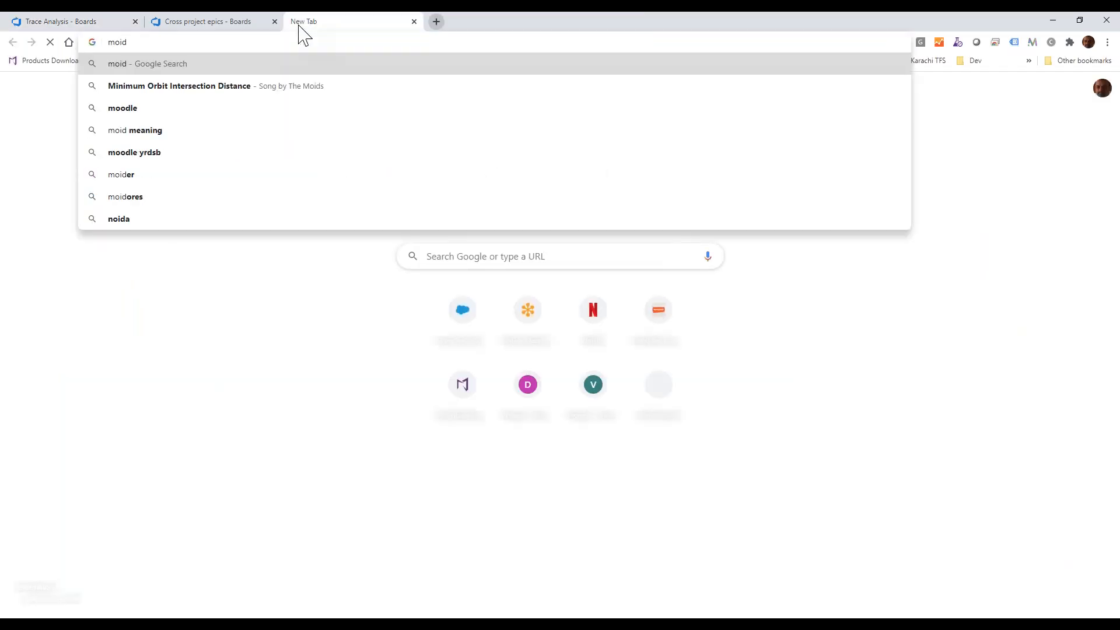
{"action": "type", "text": "dernrequirements.com"}
{"action": "key", "text": "Return"}
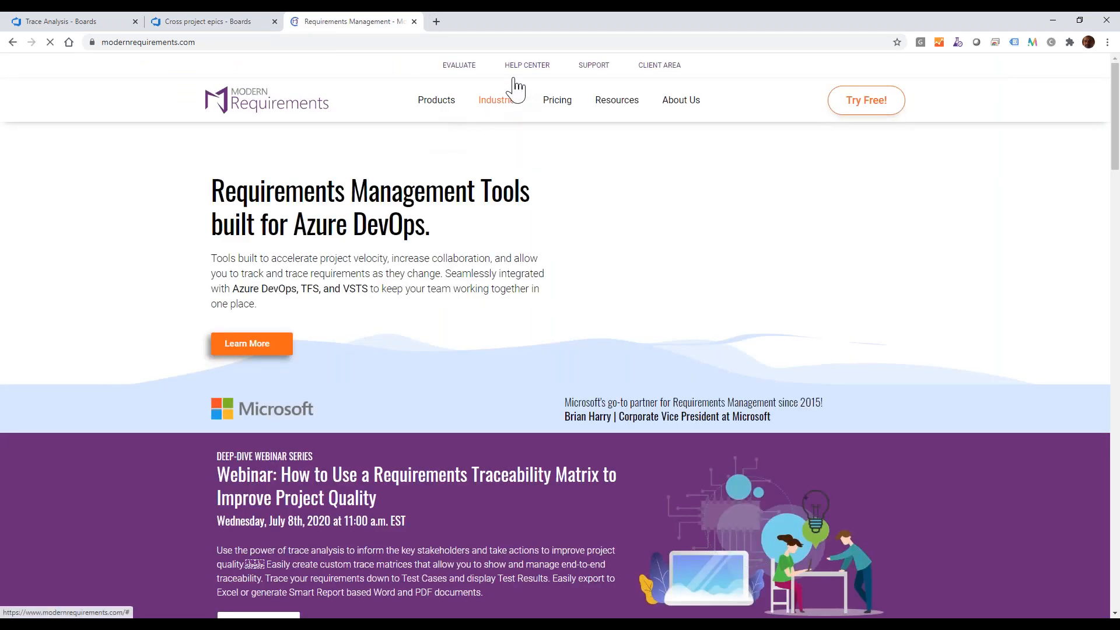
{"action": "left_click", "coordinate": [534, 65]}
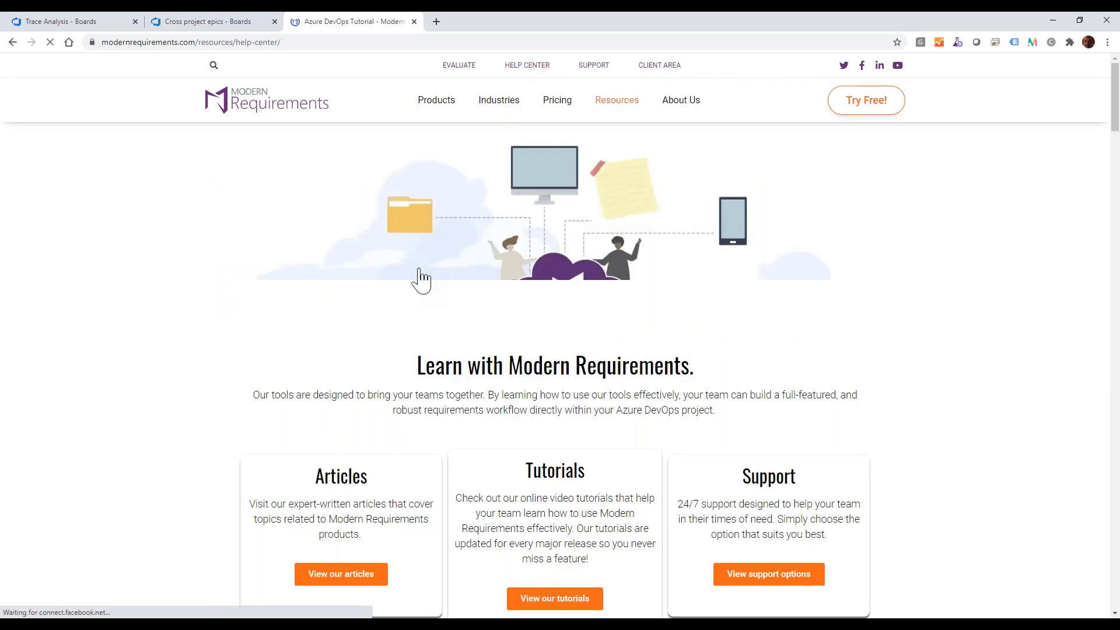
Look through the Help Center's bootcamp topics and tutorials for material on traceability matrices.
{"action": "scroll", "coordinate": [419, 277], "scroll_direction": "down", "scroll_amount": 8}
{"action": "scroll", "coordinate": [419, 274], "scroll_direction": "down", "scroll_amount": 4}
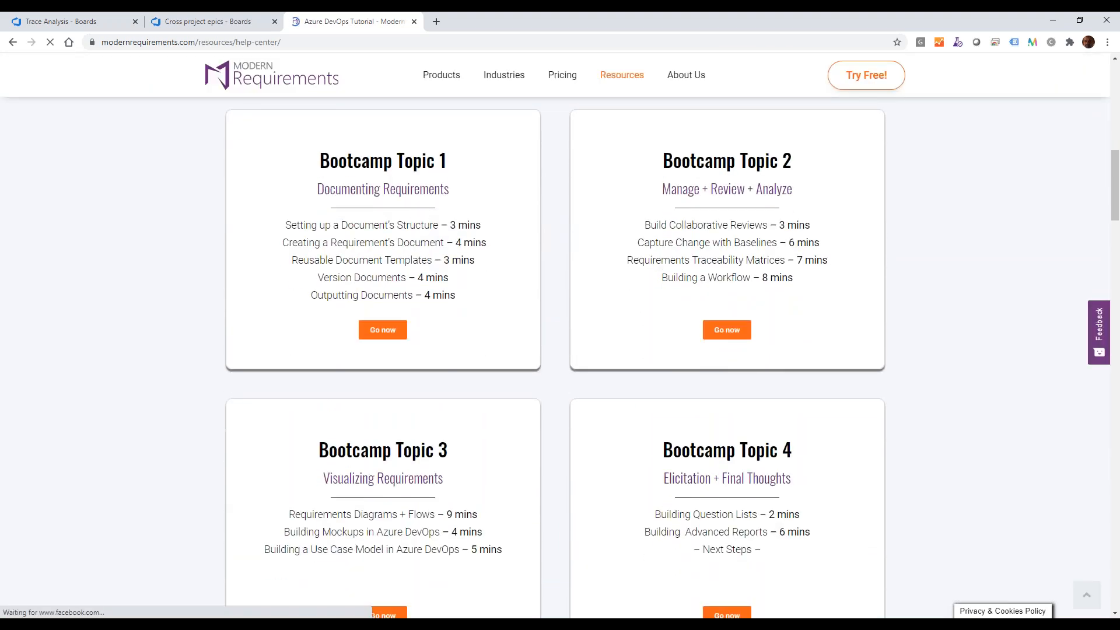
{"action": "triple_click", "coordinate": [657, 261]}
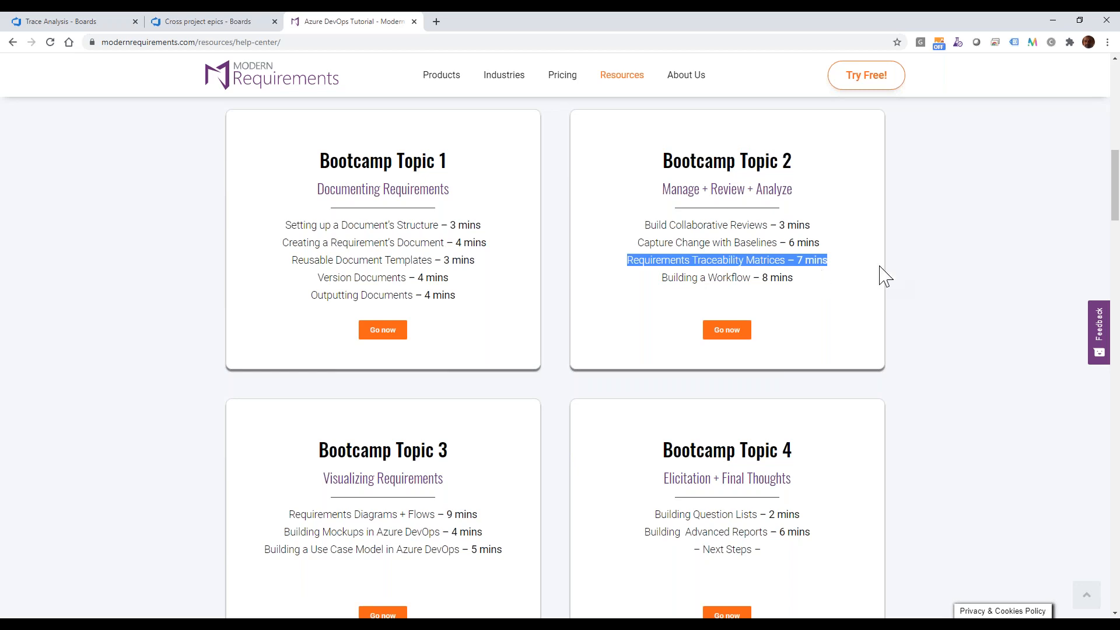
{"action": "scroll", "coordinate": [618, 292], "scroll_direction": "down", "scroll_amount": 8}
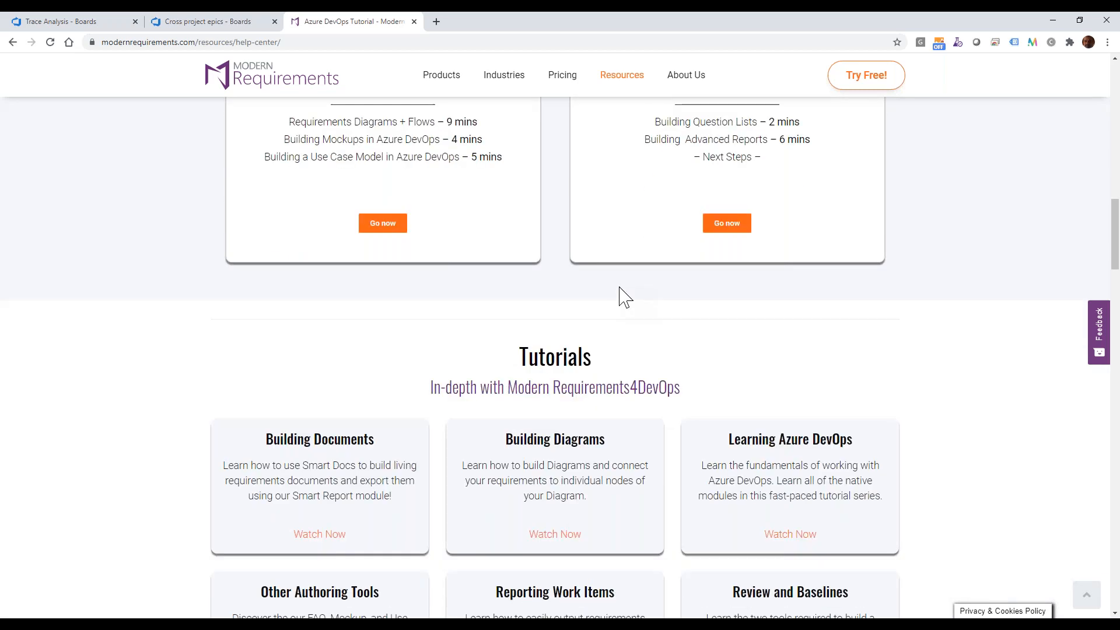
{"action": "scroll", "coordinate": [618, 294], "scroll_direction": "down", "scroll_amount": 4}
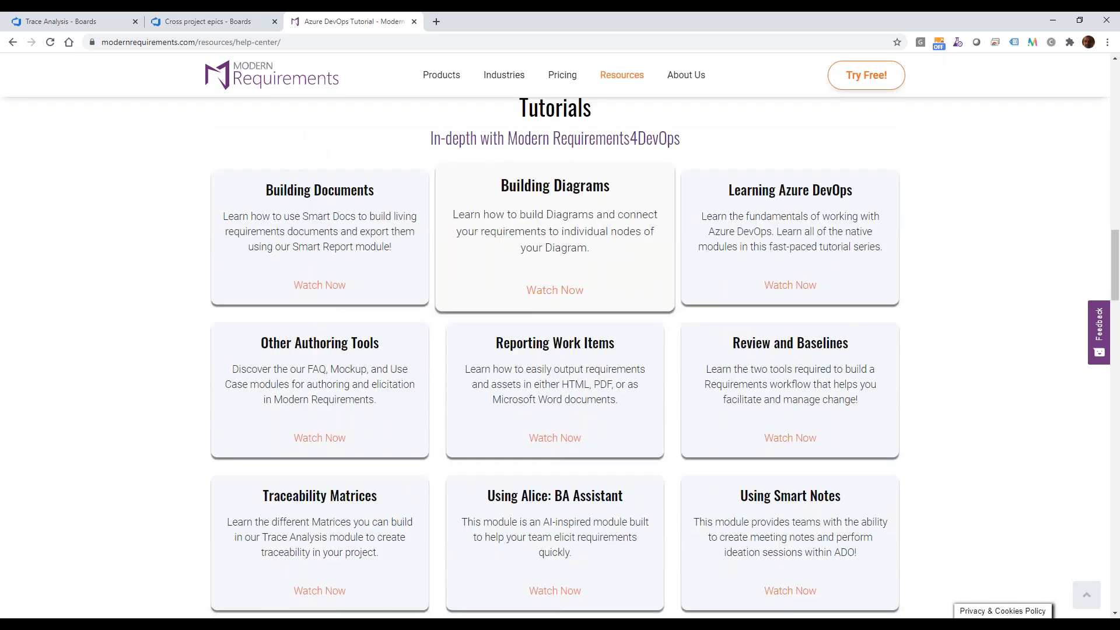
{"action": "scroll", "coordinate": [554, 326], "scroll_direction": "down", "scroll_amount": 1}
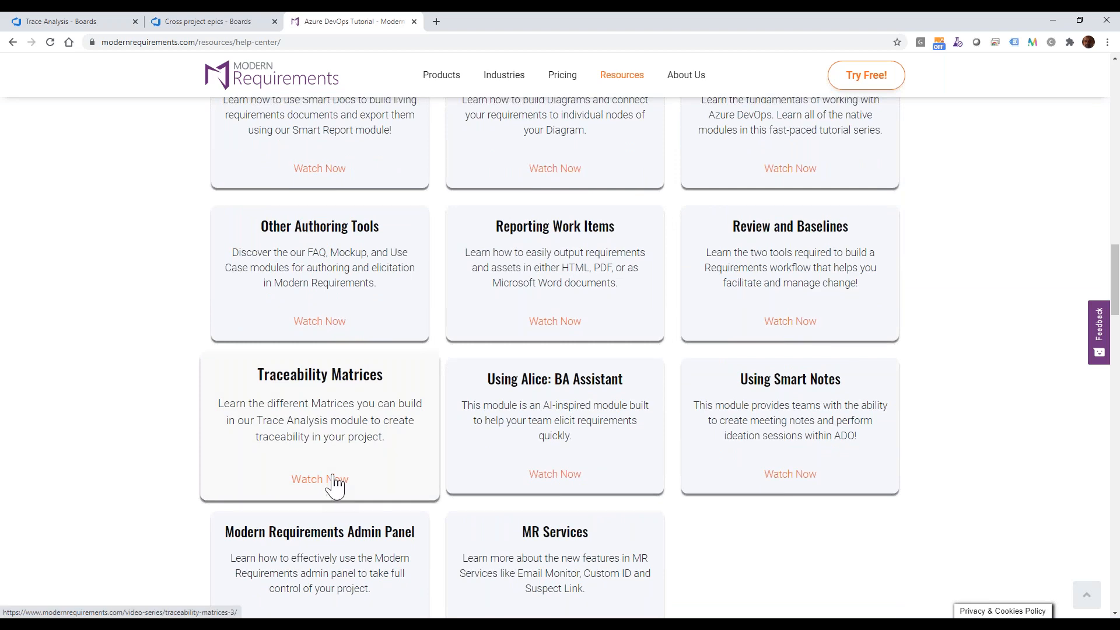
Examine the Deep-Dive Webinar Series and Recent Webinars sections, then return to the start of the Help Center page.
{"action": "scroll", "coordinate": [331, 489], "scroll_direction": "down", "scroll_amount": 7}
{"action": "scroll", "coordinate": [358, 418], "scroll_direction": "down", "scroll_amount": 3}
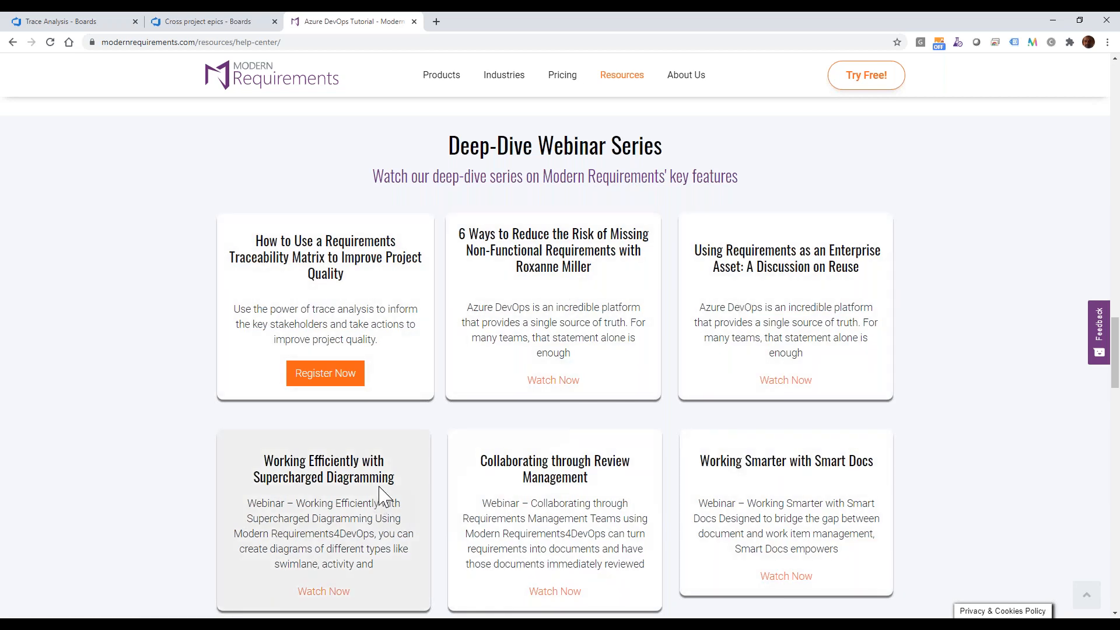
{"action": "scroll", "coordinate": [397, 443], "scroll_direction": "down", "scroll_amount": 2}
{"action": "scroll", "coordinate": [410, 446], "scroll_direction": "down", "scroll_amount": 1}
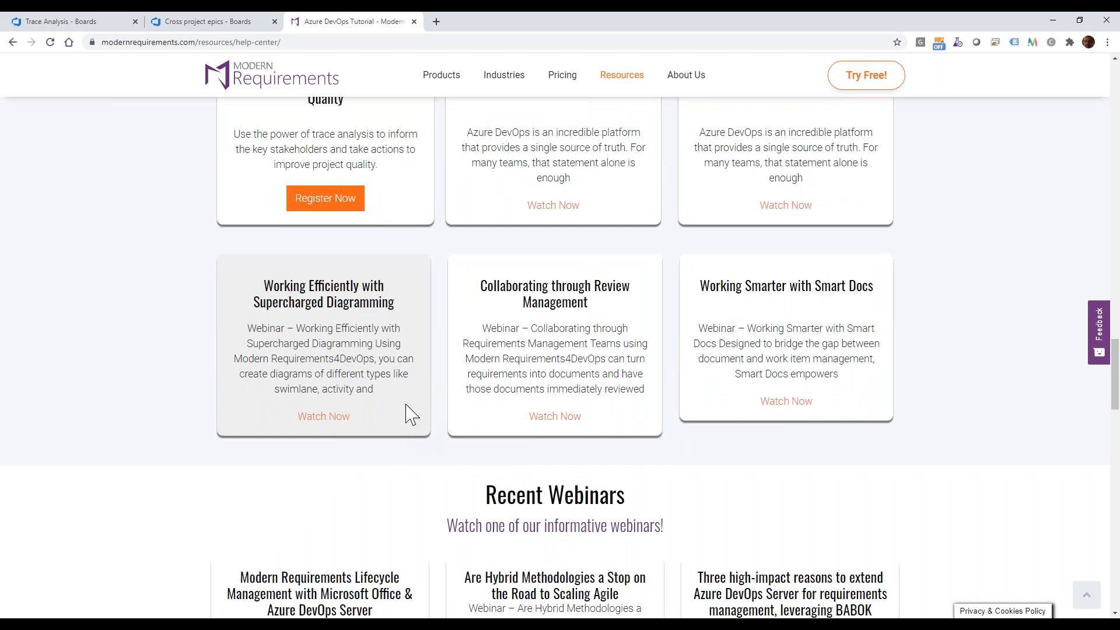
{"action": "scroll", "coordinate": [412, 408], "scroll_direction": "up", "scroll_amount": 1}
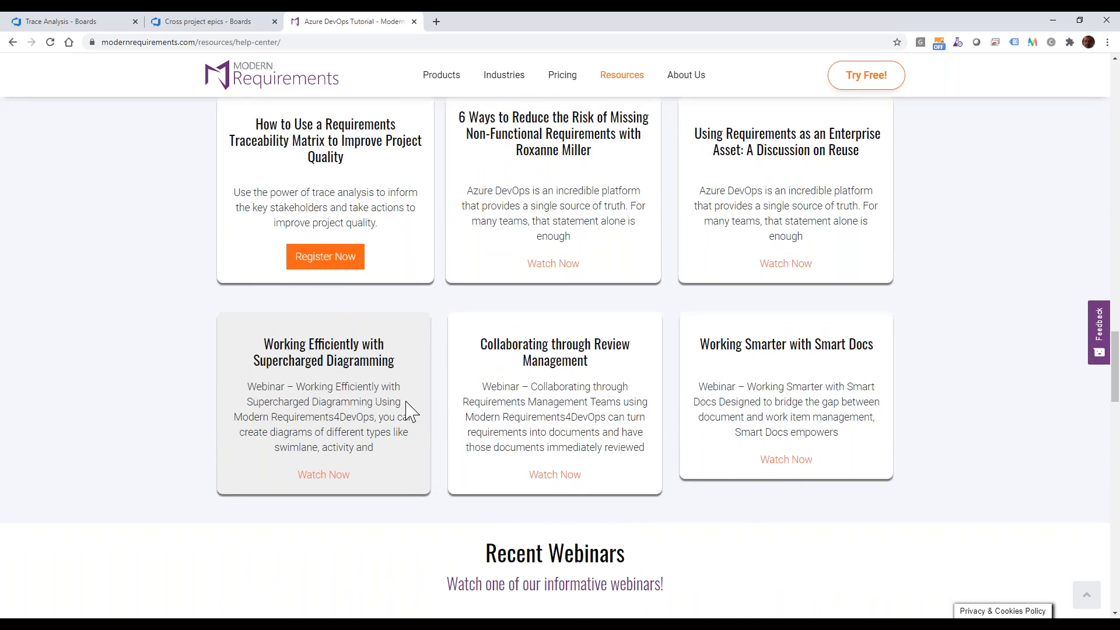
{"action": "scroll", "coordinate": [407, 410], "scroll_direction": "up", "scroll_amount": 15}
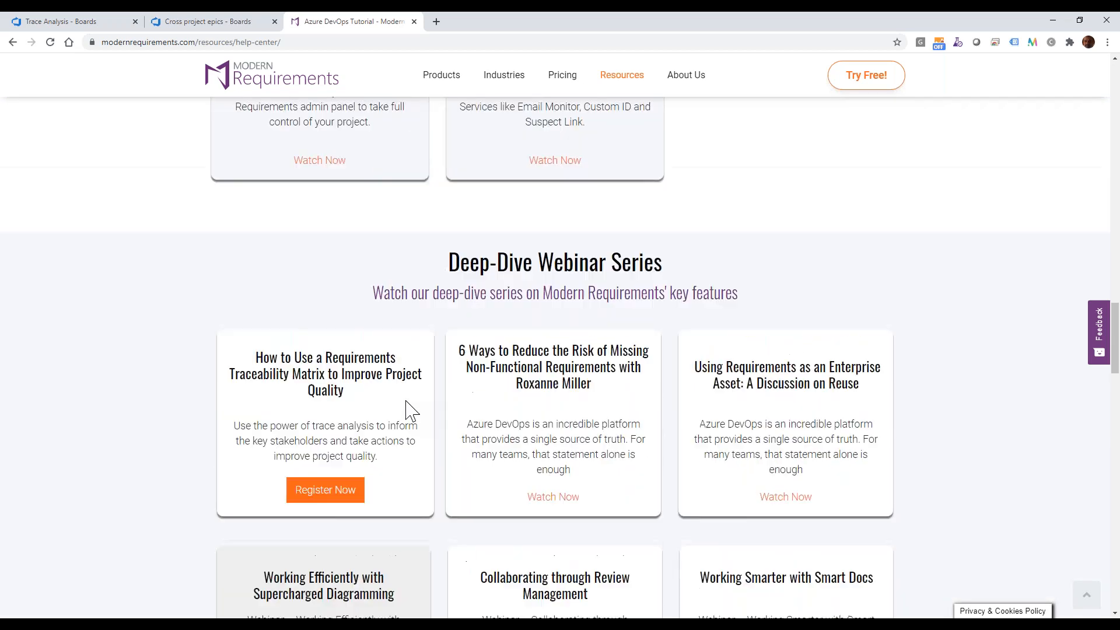
{"action": "scroll", "coordinate": [406, 410], "scroll_direction": "up", "scroll_amount": 10}
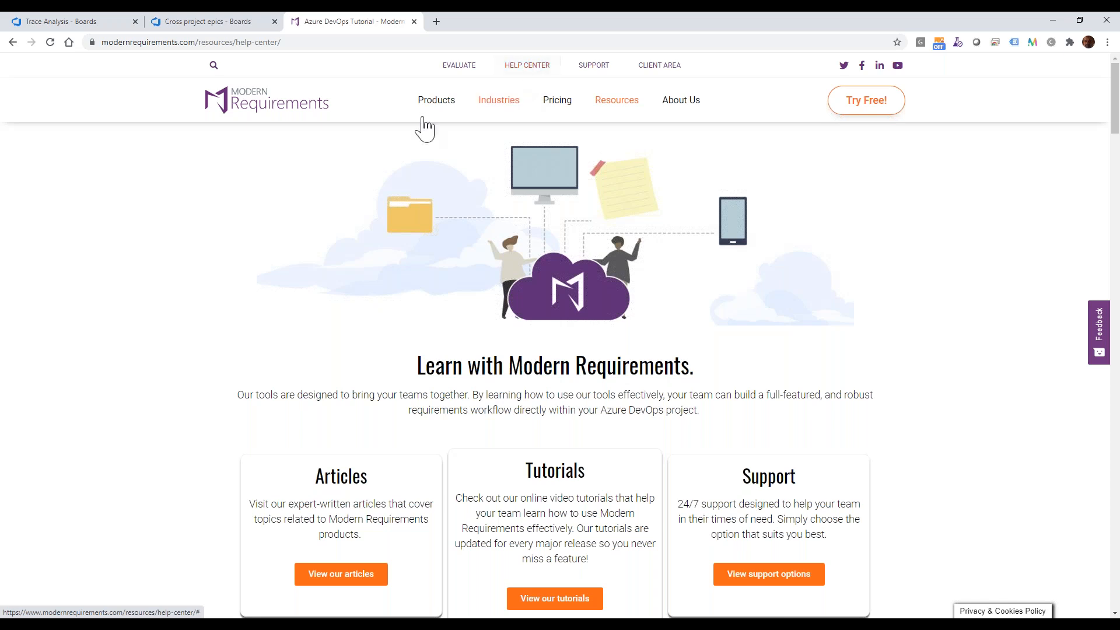
Switch back to Trace Analysis in Azure DevOps and open the User story to Test Case matrix.
{"action": "left_click", "coordinate": [87, 25]}
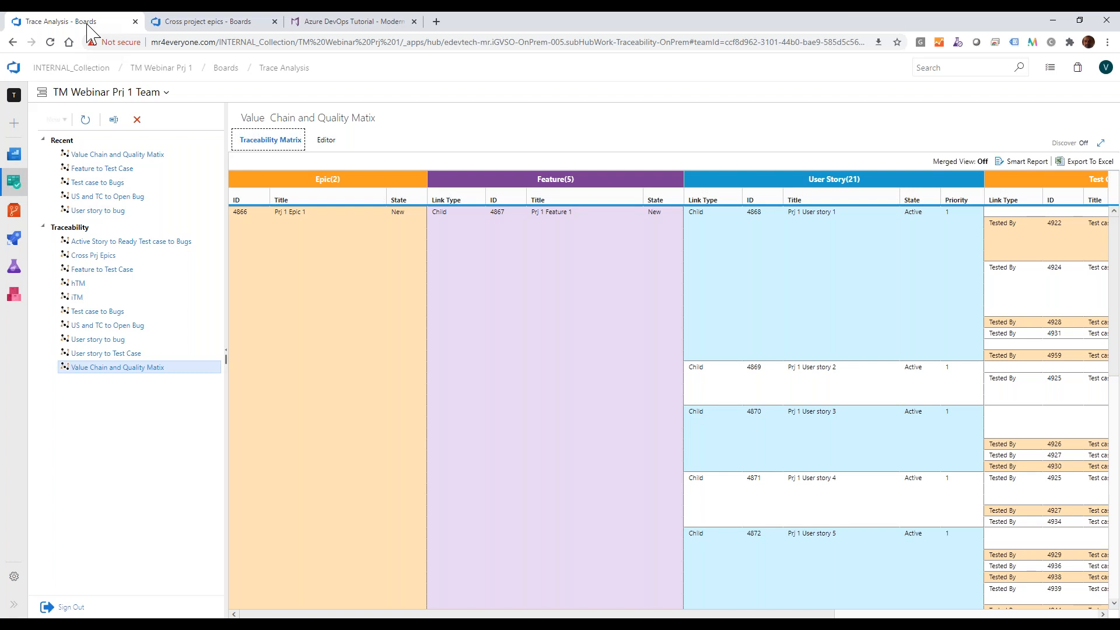
{"action": "left_click", "coordinate": [175, 22]}
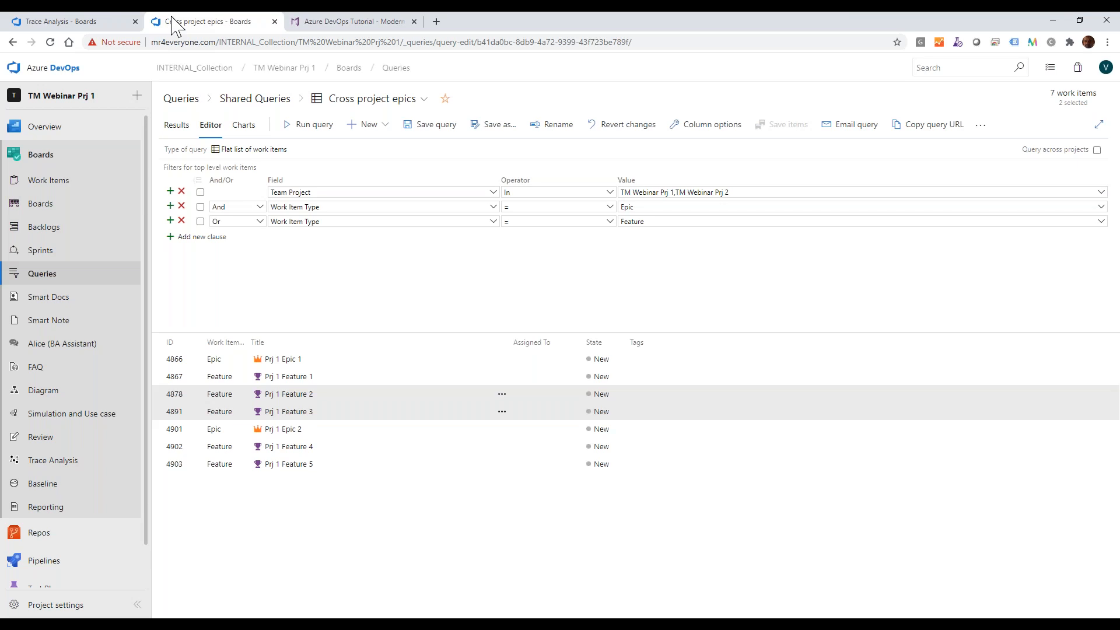
{"action": "left_click", "coordinate": [75, 21]}
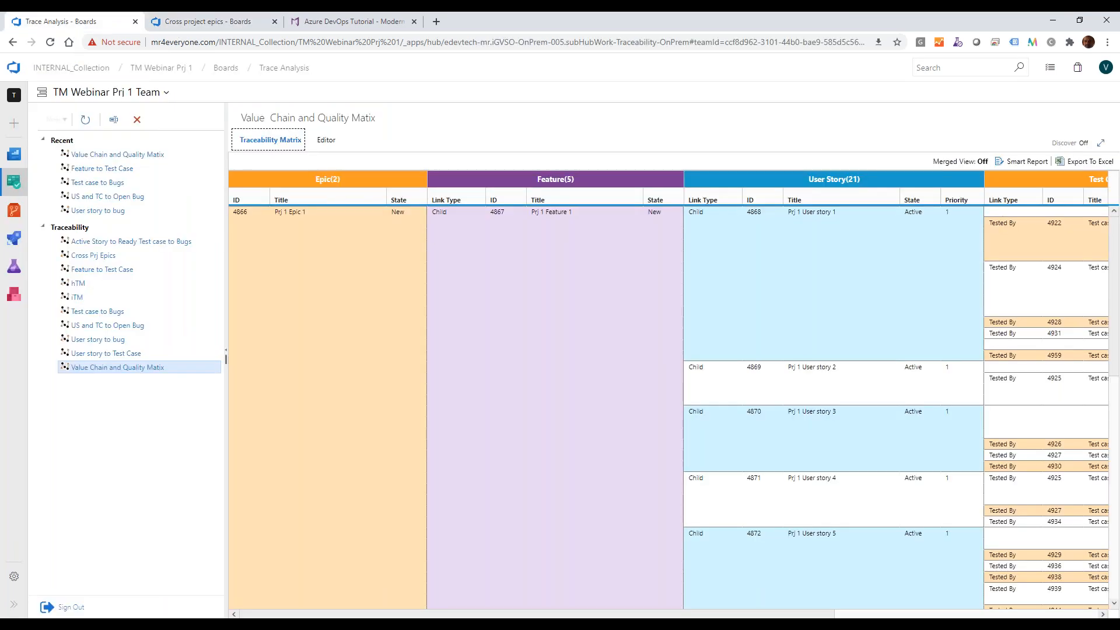
{"action": "left_click", "coordinate": [117, 355]}
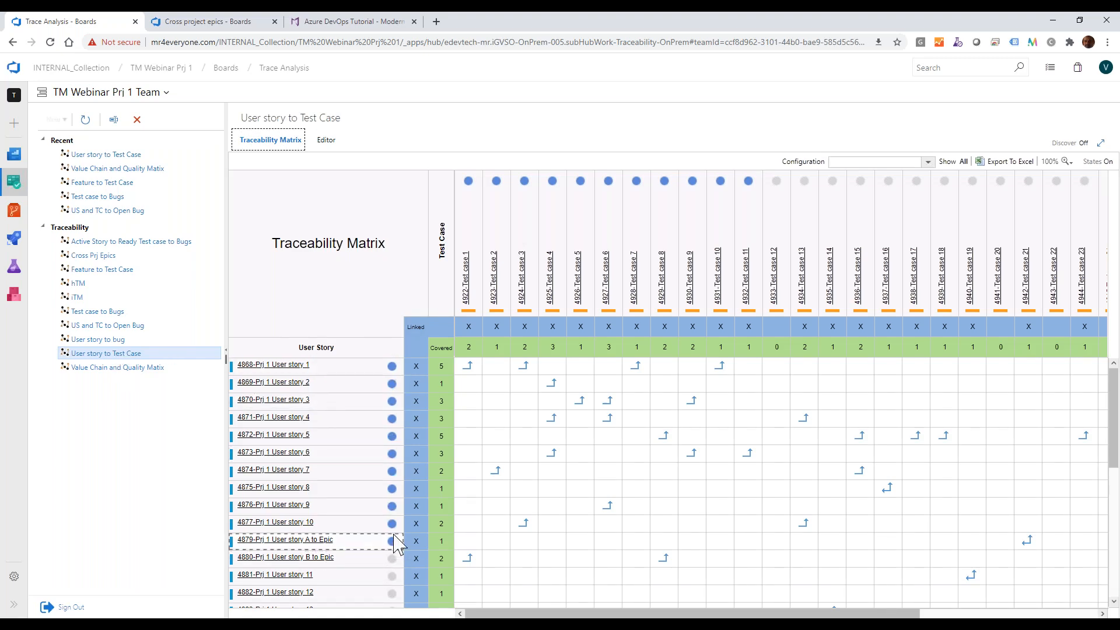
Turn the work item state indicators in the User story to Test Case matrix off and back on.
{"action": "left_click", "coordinate": [1107, 162]}
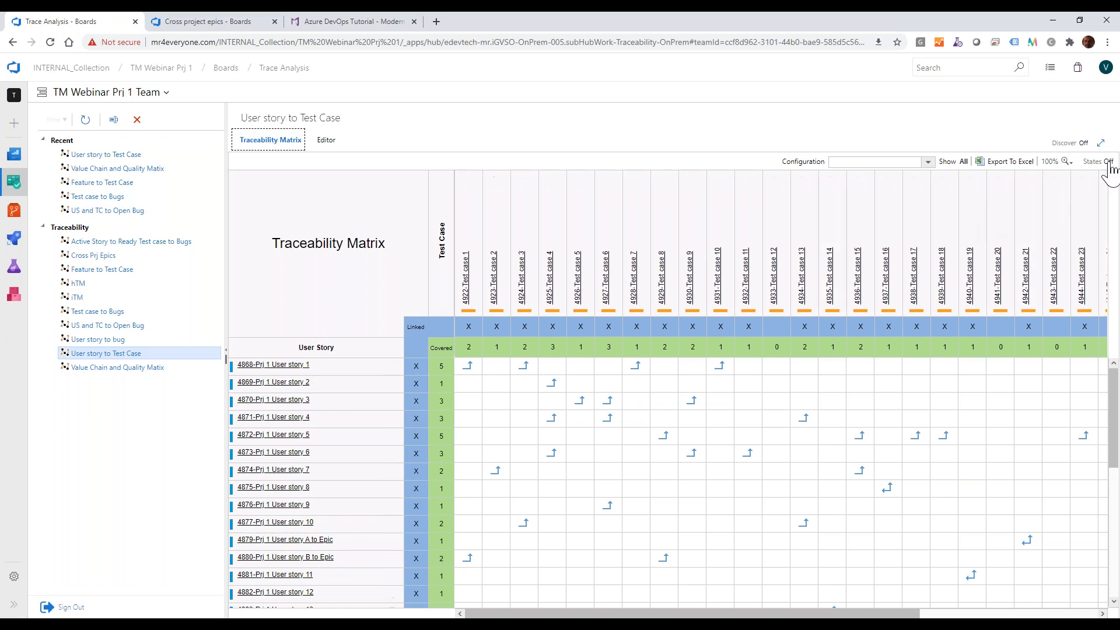
{"action": "left_click", "coordinate": [1108, 162]}
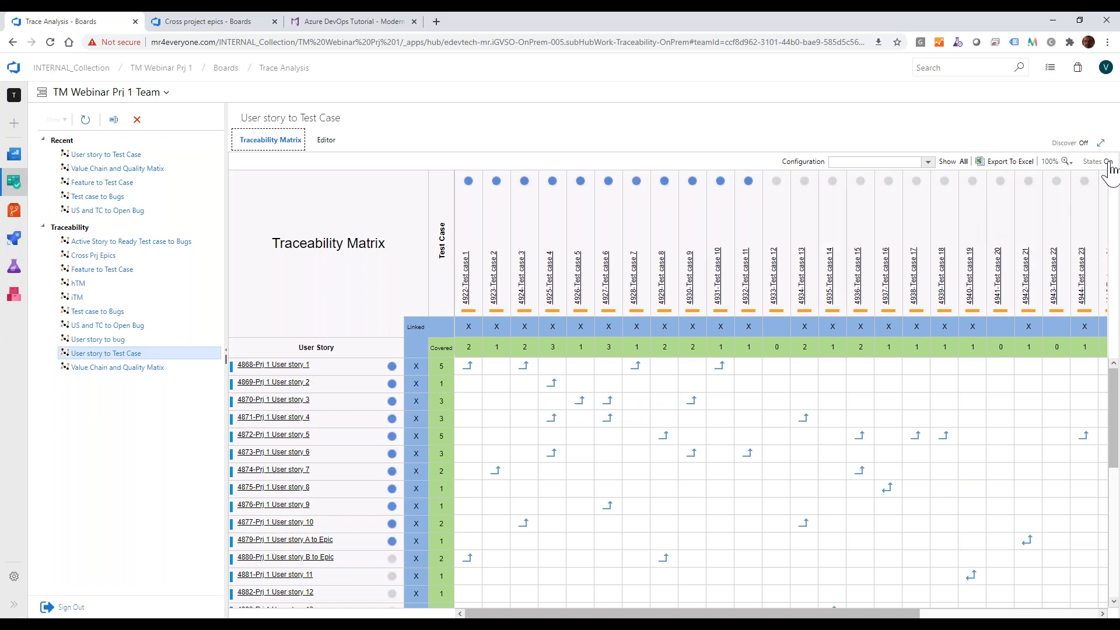
{"action": "left_click", "coordinate": [1107, 162]}
{"action": "left_click", "coordinate": [1107, 162]}
Open the work item form of Prj 1 User story 1 from the matrix, check its details, and close it.
{"action": "left_click", "coordinate": [346, 363]}
{"action": "mouse_move", "coordinate": [350, 373]}
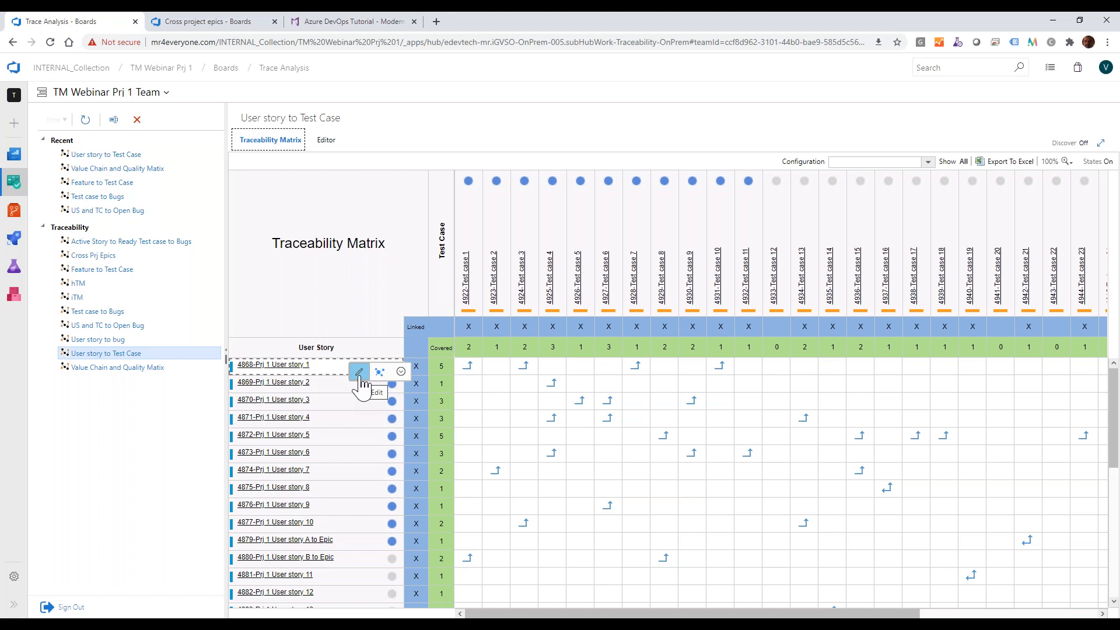
{"action": "left_click", "coordinate": [358, 372]}
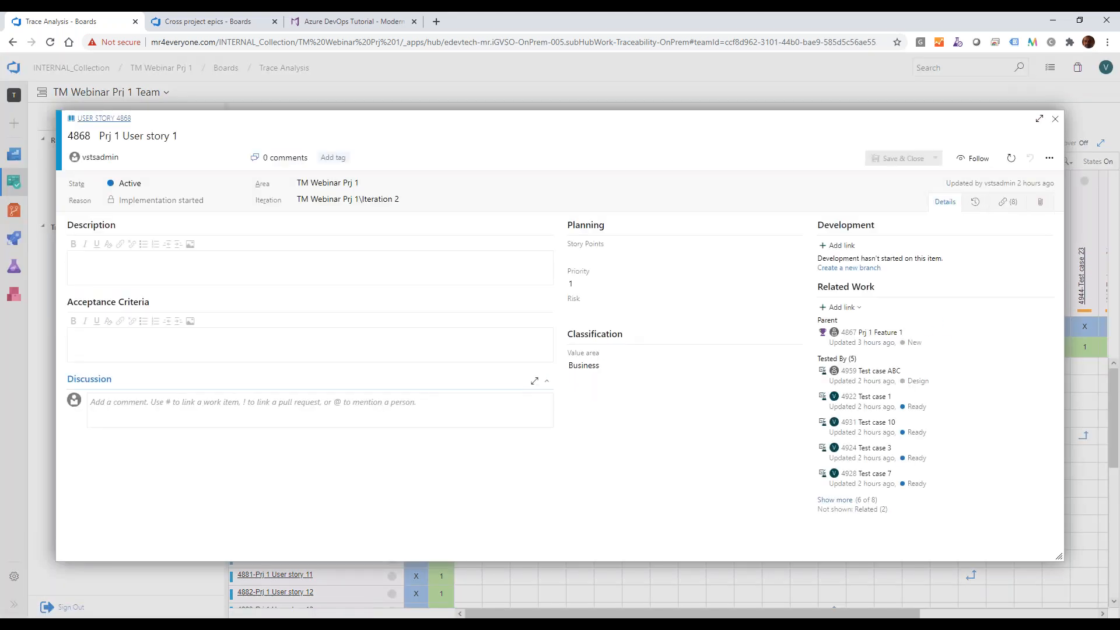
{"action": "left_click", "coordinate": [1055, 121]}
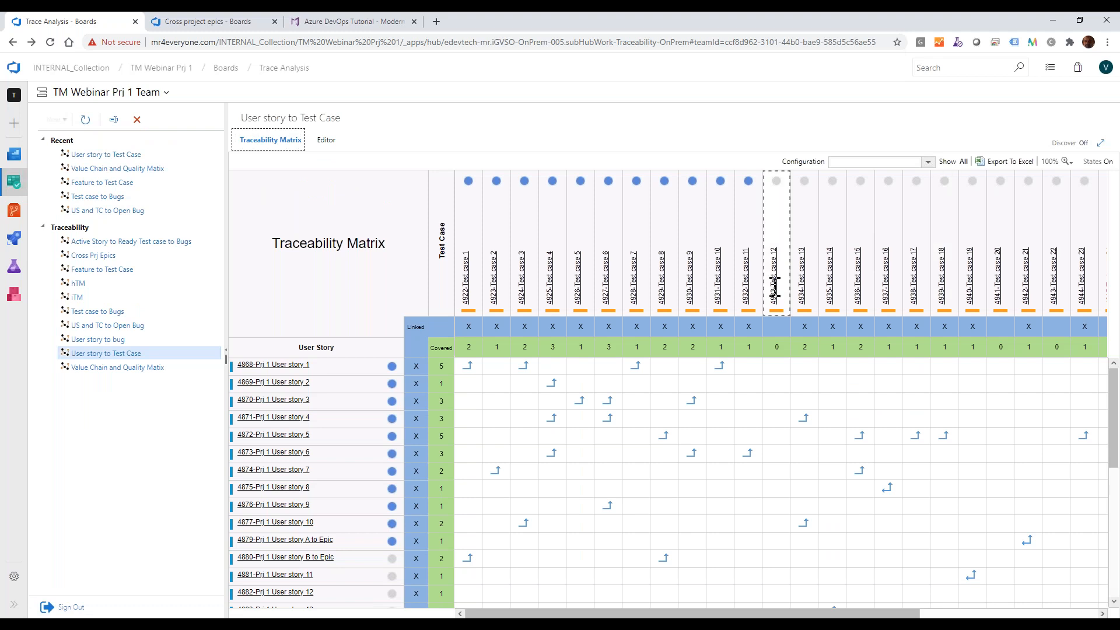
{"action": "mouse_move", "coordinate": [774, 287]}
Expand the project navigation and examine the matrix editor's source options for Intersection Matrix and Horizontal Matrix, ending on Intersection Matrix.
{"action": "left_click", "coordinate": [16, 606]}
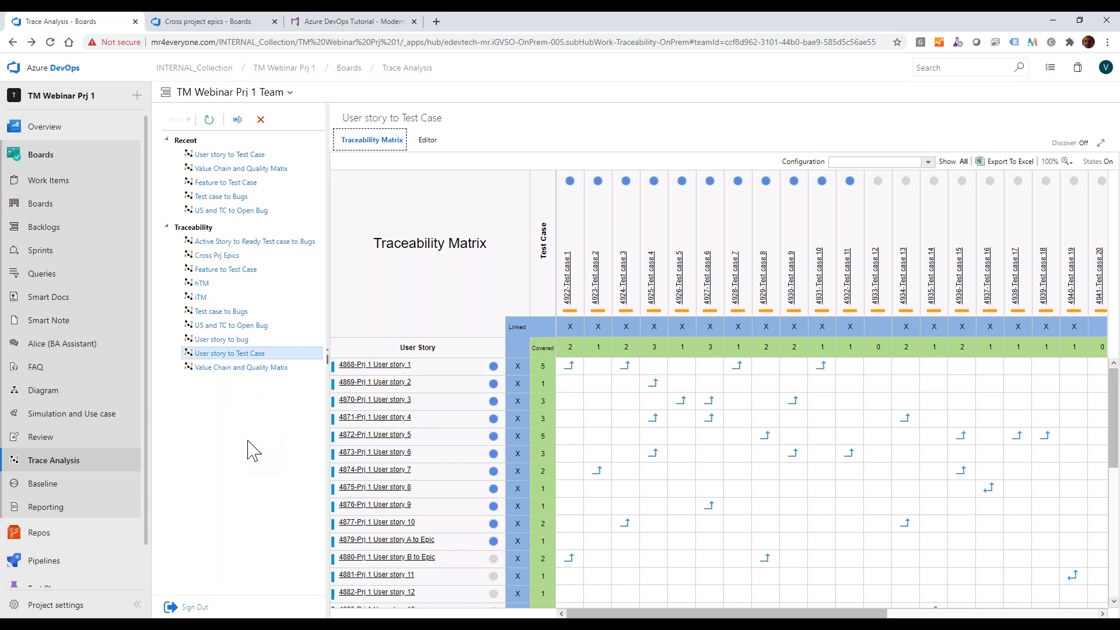
{"action": "left_click", "coordinate": [423, 141]}
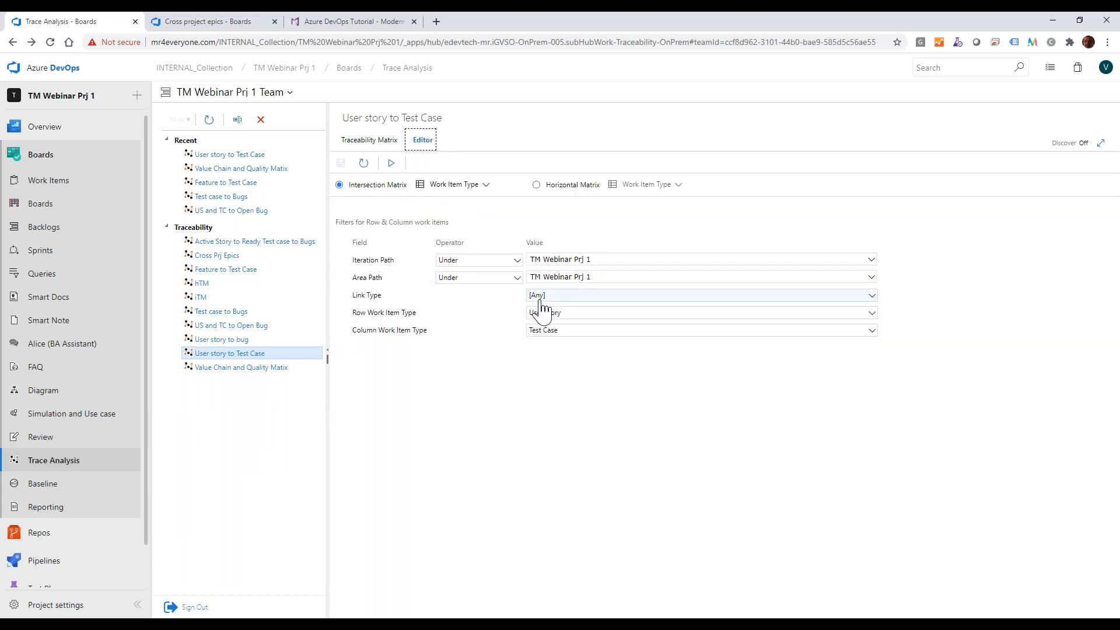
{"action": "left_click", "coordinate": [455, 186]}
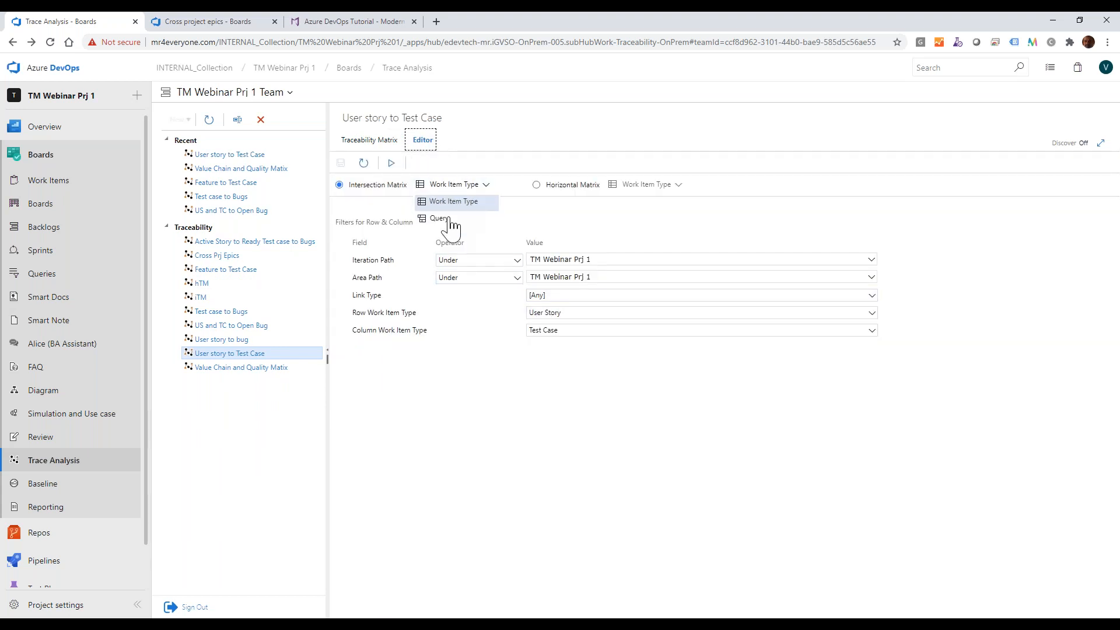
{"action": "left_click", "coordinate": [536, 185]}
{"action": "left_click", "coordinate": [630, 185]}
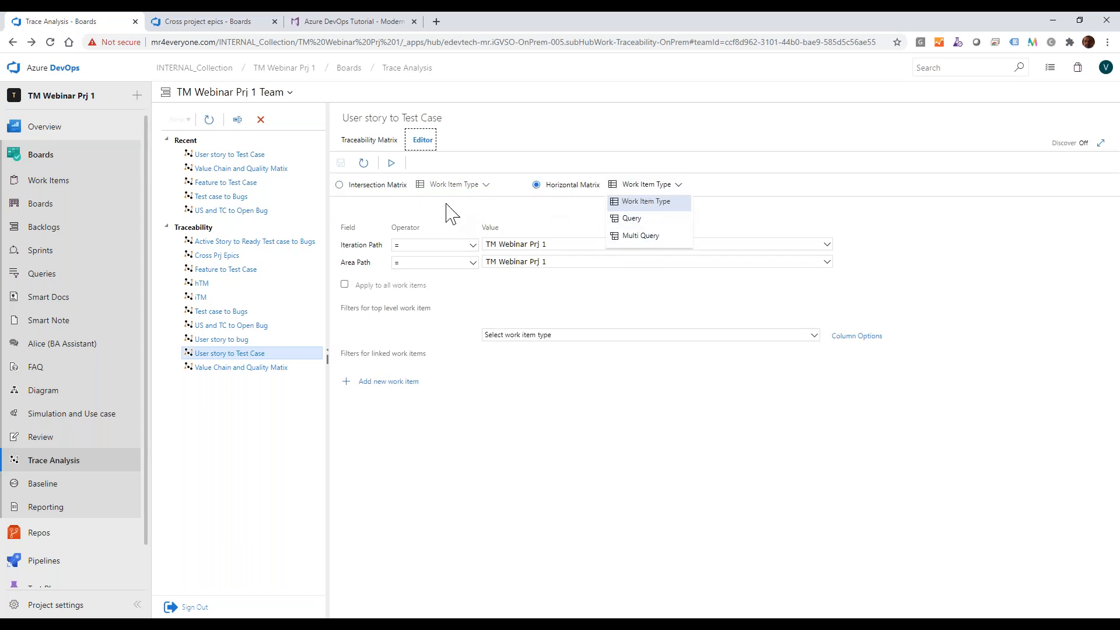
{"action": "left_click", "coordinate": [348, 184]}
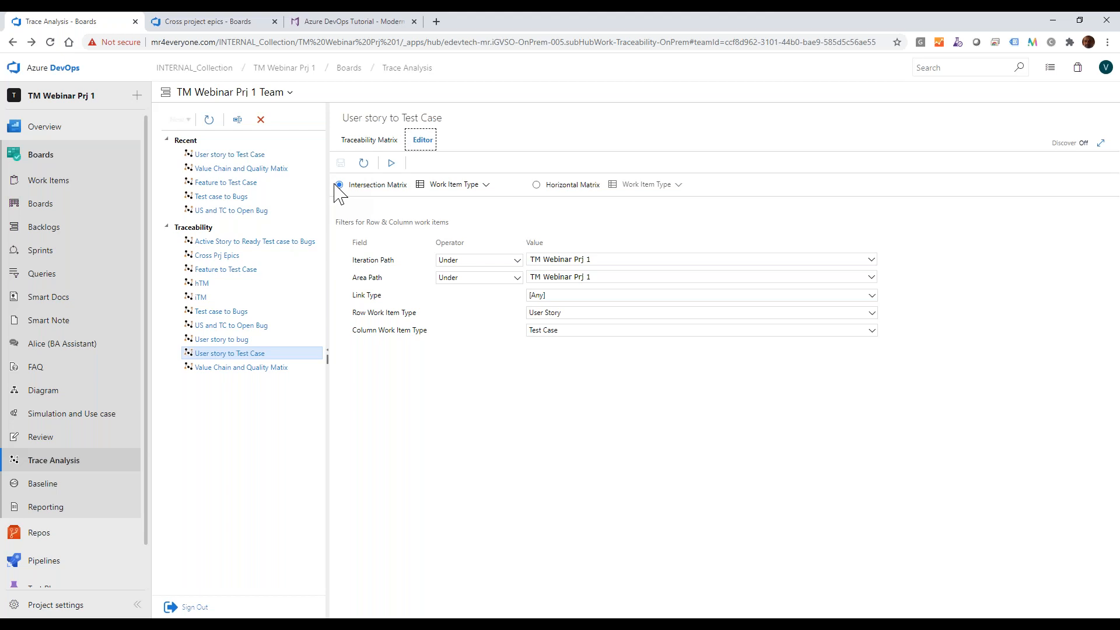
Open the saved Value Chain and Quality Matix traceability matrix.
{"action": "left_click", "coordinate": [290, 367]}
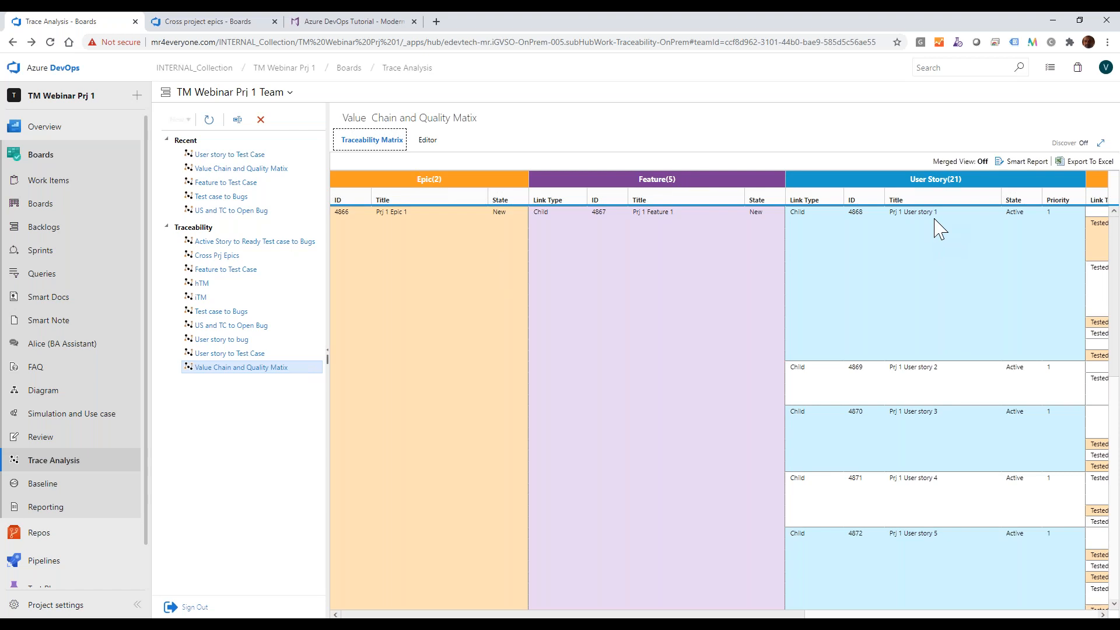
{"action": "mouse_move", "coordinate": [939, 228]}
Switch to the Modern Requirements website, open its Pricing page and examine the Requirements Features Per Edition table.
{"action": "left_click", "coordinate": [361, 26]}
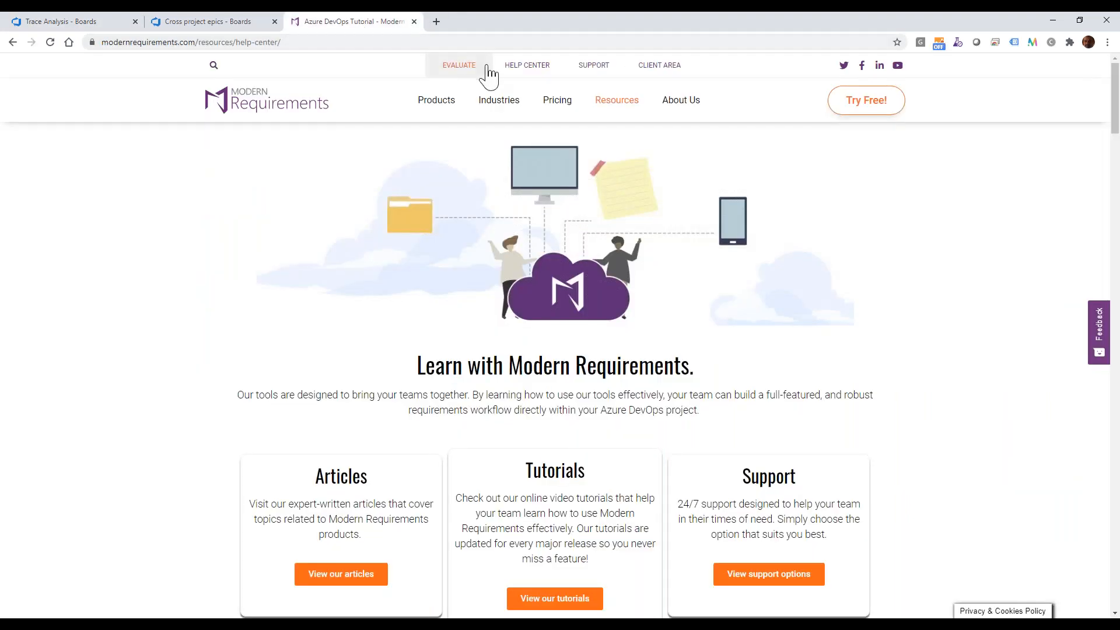
{"action": "left_click", "coordinate": [571, 103]}
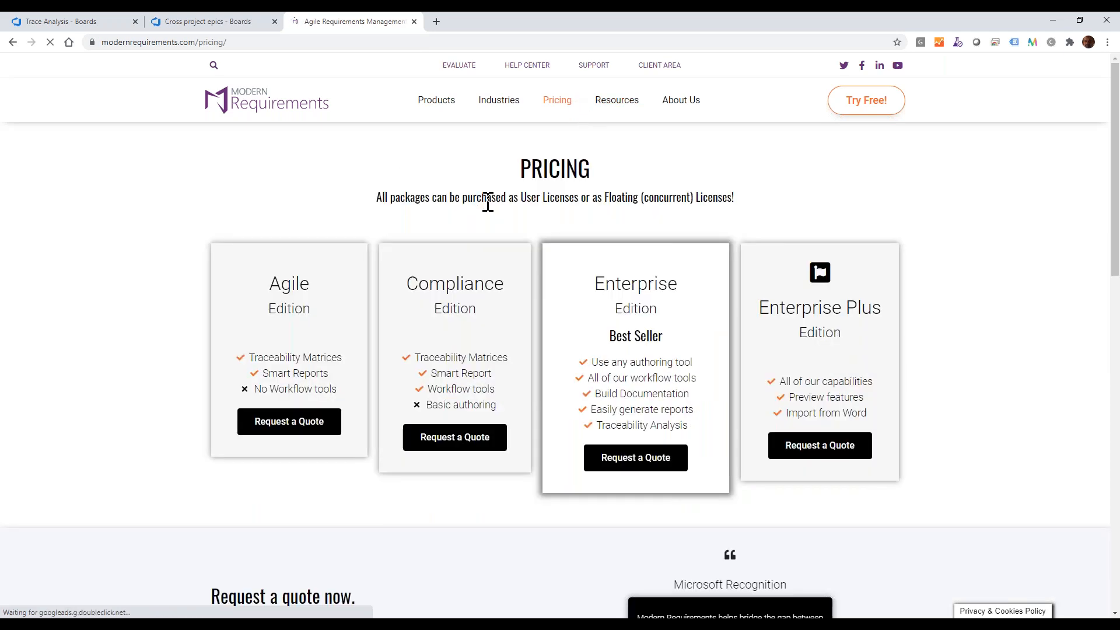
{"action": "scroll", "coordinate": [486, 203], "scroll_direction": "down", "scroll_amount": 10}
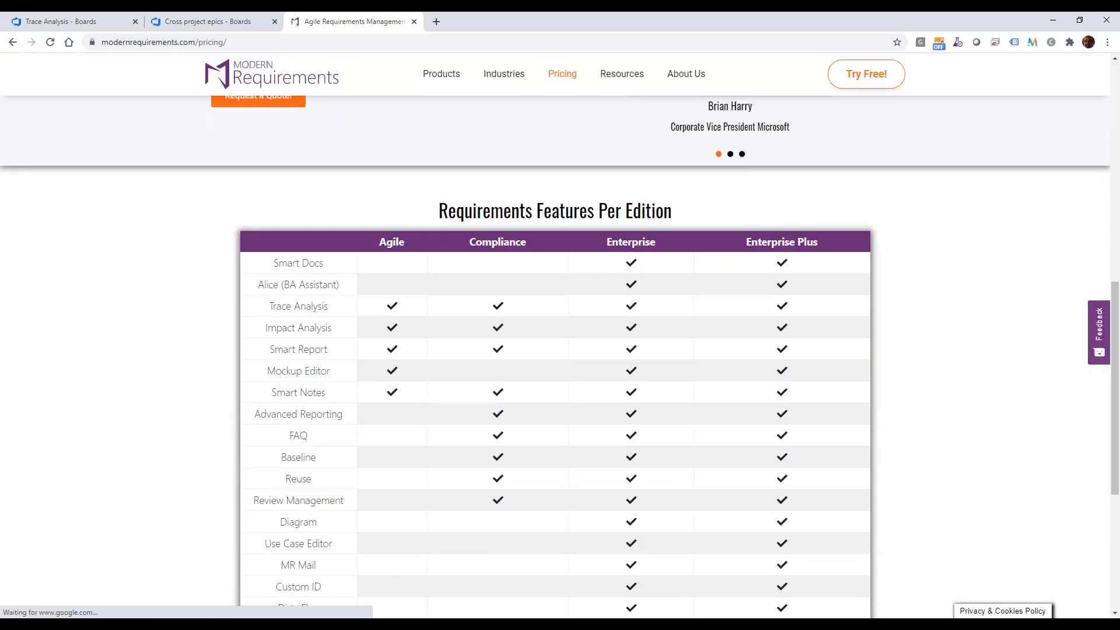
{"action": "scroll", "coordinate": [481, 200], "scroll_direction": "down", "scroll_amount": 1}
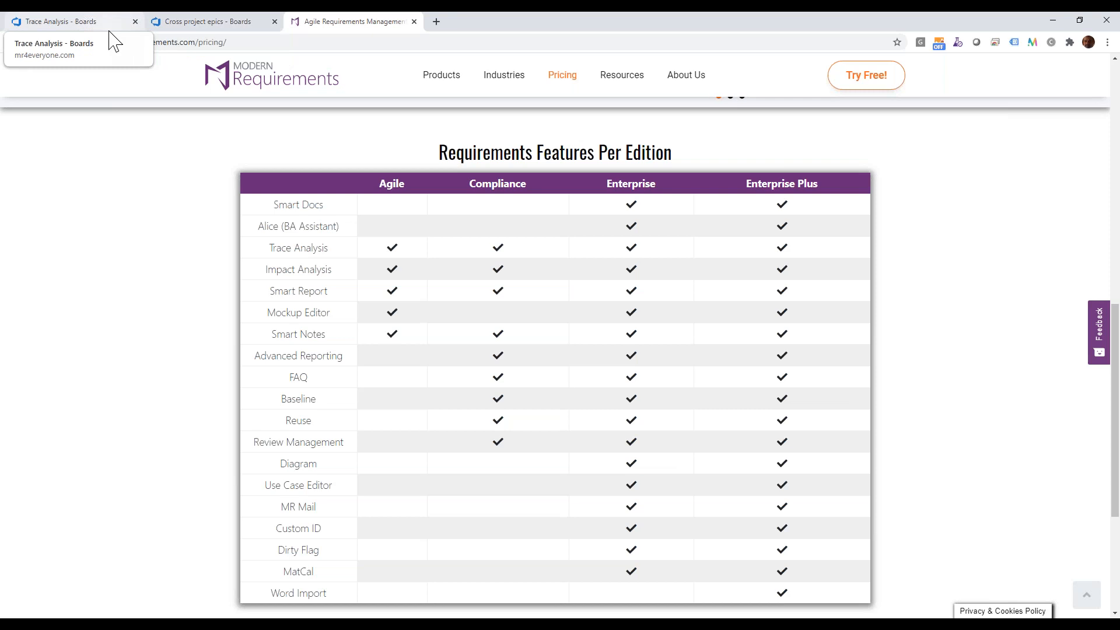
Return to Trace Analysis, switch to the Book2 workbook in Excel and examine the TM Webinar Prj 2 tree of epics, features and user stories.
{"action": "left_click", "coordinate": [70, 22]}
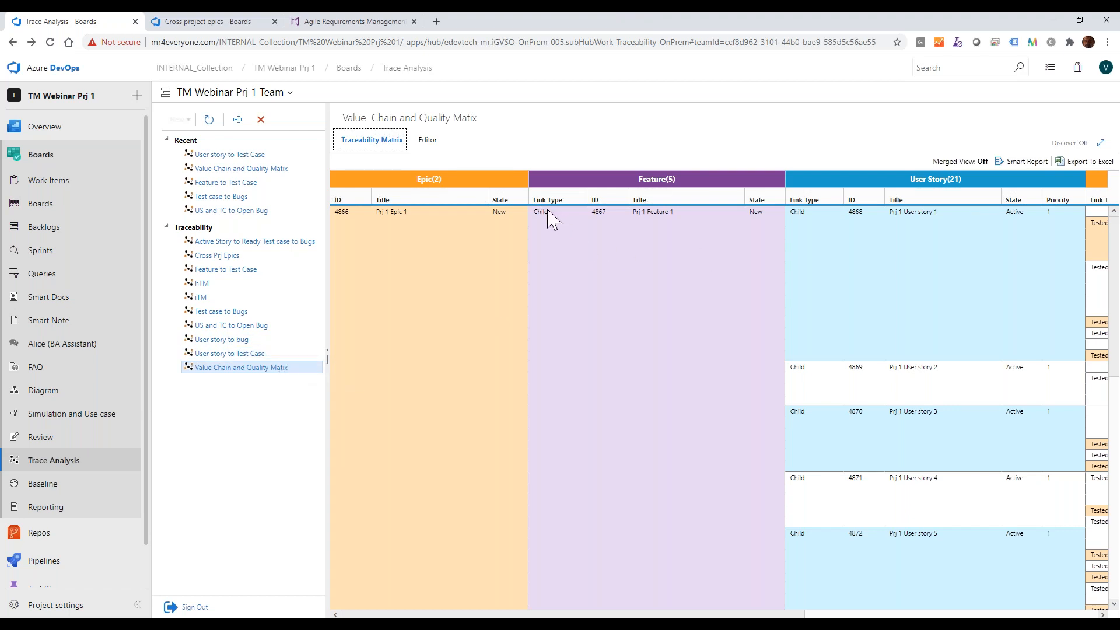
{"action": "mouse_move", "coordinate": [549, 214]}
{"action": "mouse_move", "coordinate": [272, 627]}
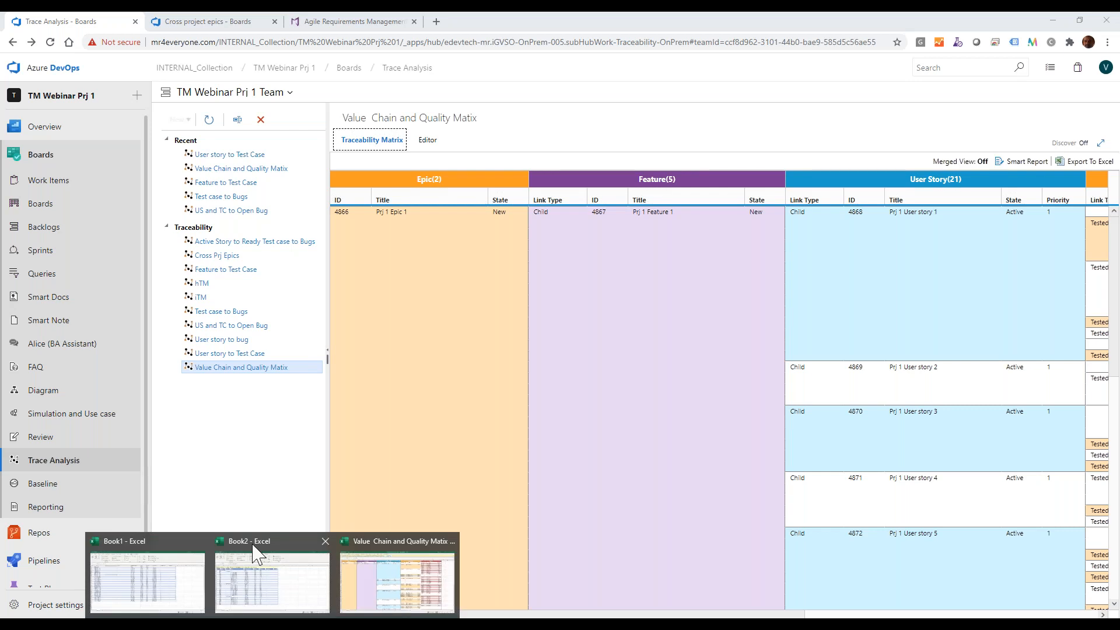
{"action": "left_click", "coordinate": [249, 568]}
{"action": "left_click", "coordinate": [105, 288]}
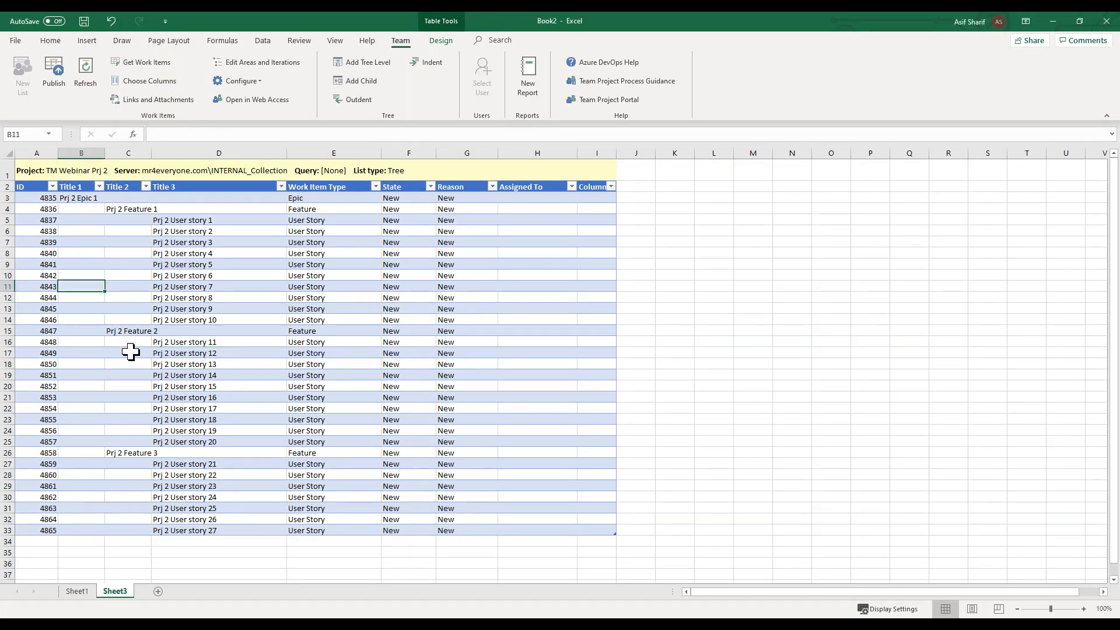
{"action": "left_click_drag", "start_coordinate": [211, 220], "coordinate": [218, 319]}
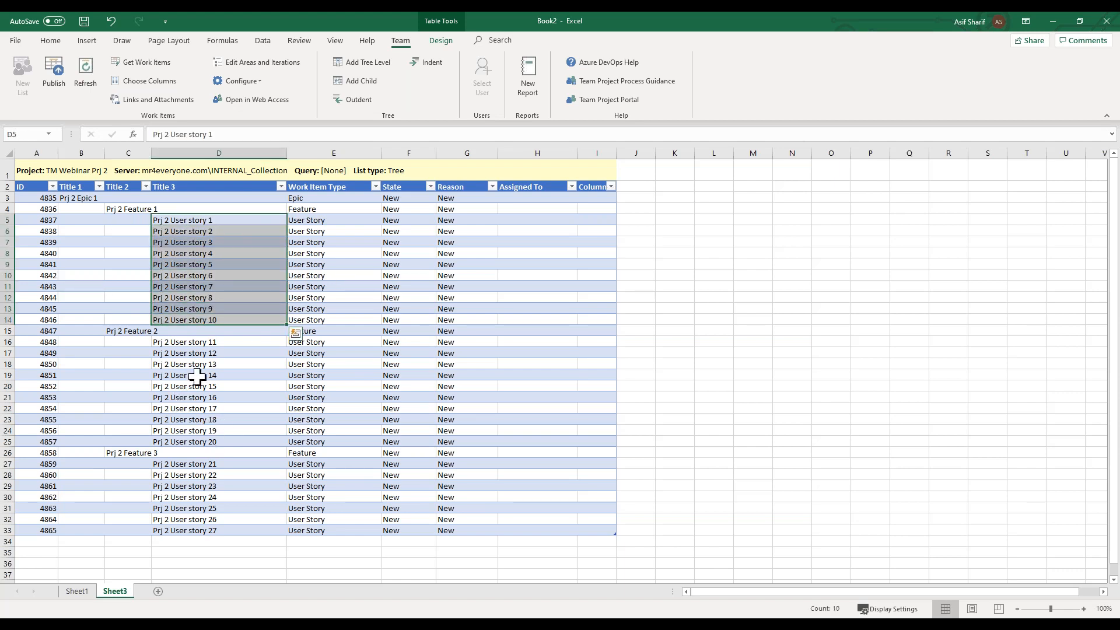
{"action": "left_click", "coordinate": [227, 433]}
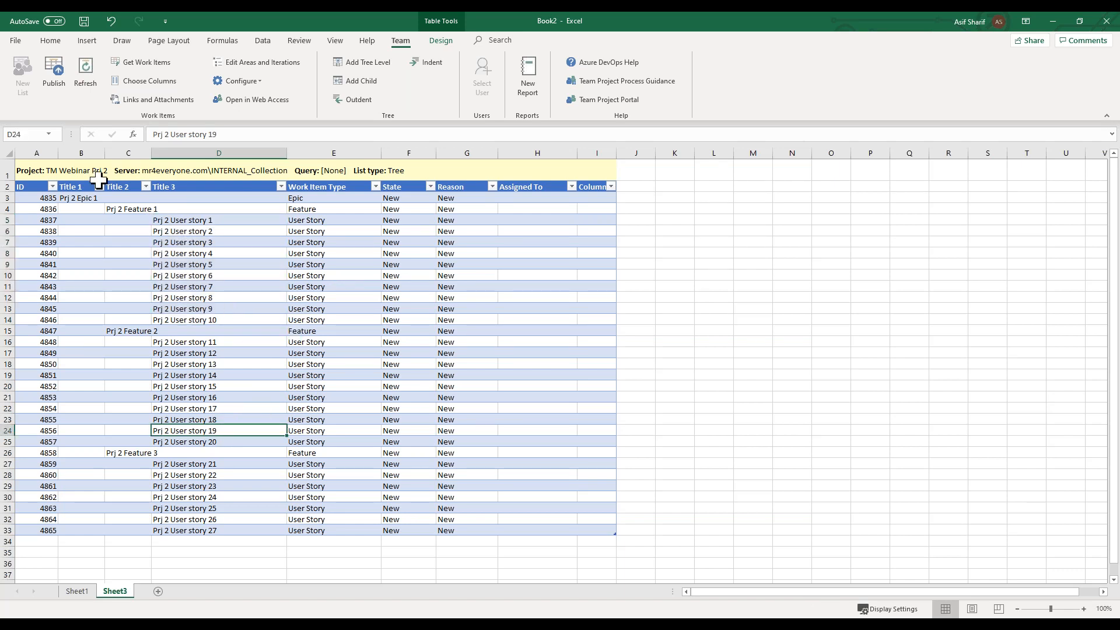
{"action": "left_click", "coordinate": [135, 243]}
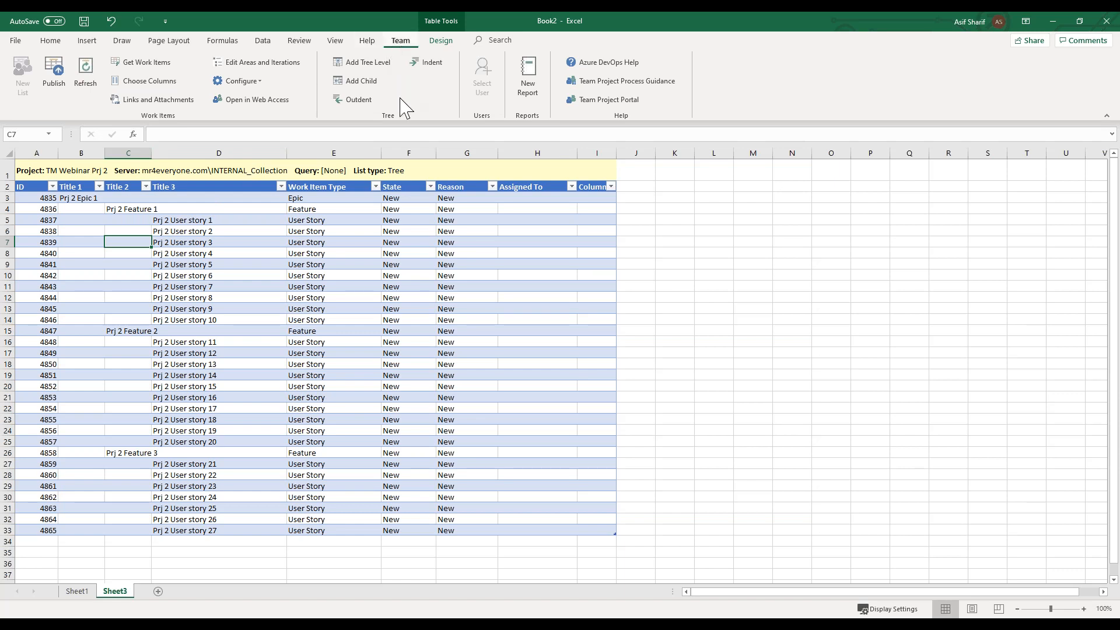
Switch back to Trace Analysis and examine the User Story, Test Case and Bug columns of the Value Chain and Quality Matix.
{"action": "left_click", "coordinate": [336, 297]}
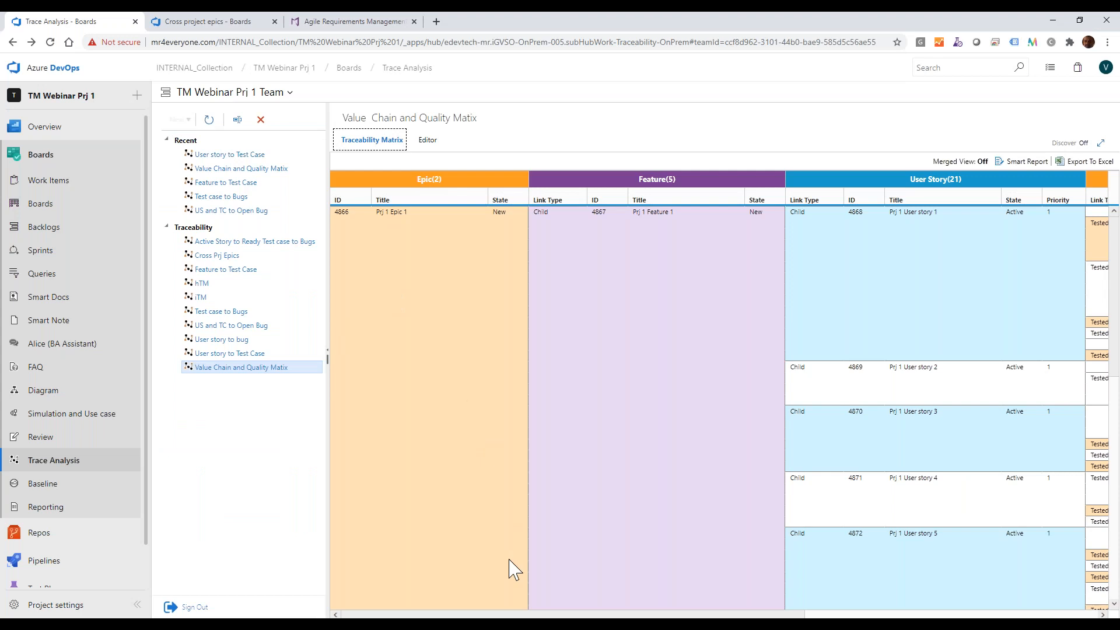
{"action": "left_click_drag", "start_coordinate": [685, 617], "coordinate": [944, 616]}
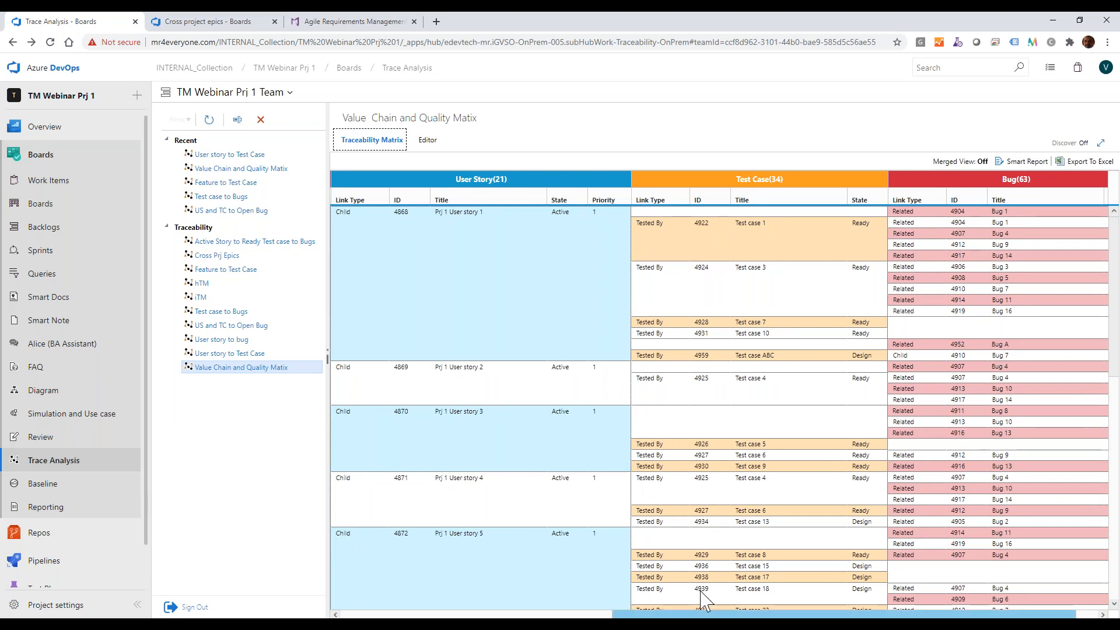